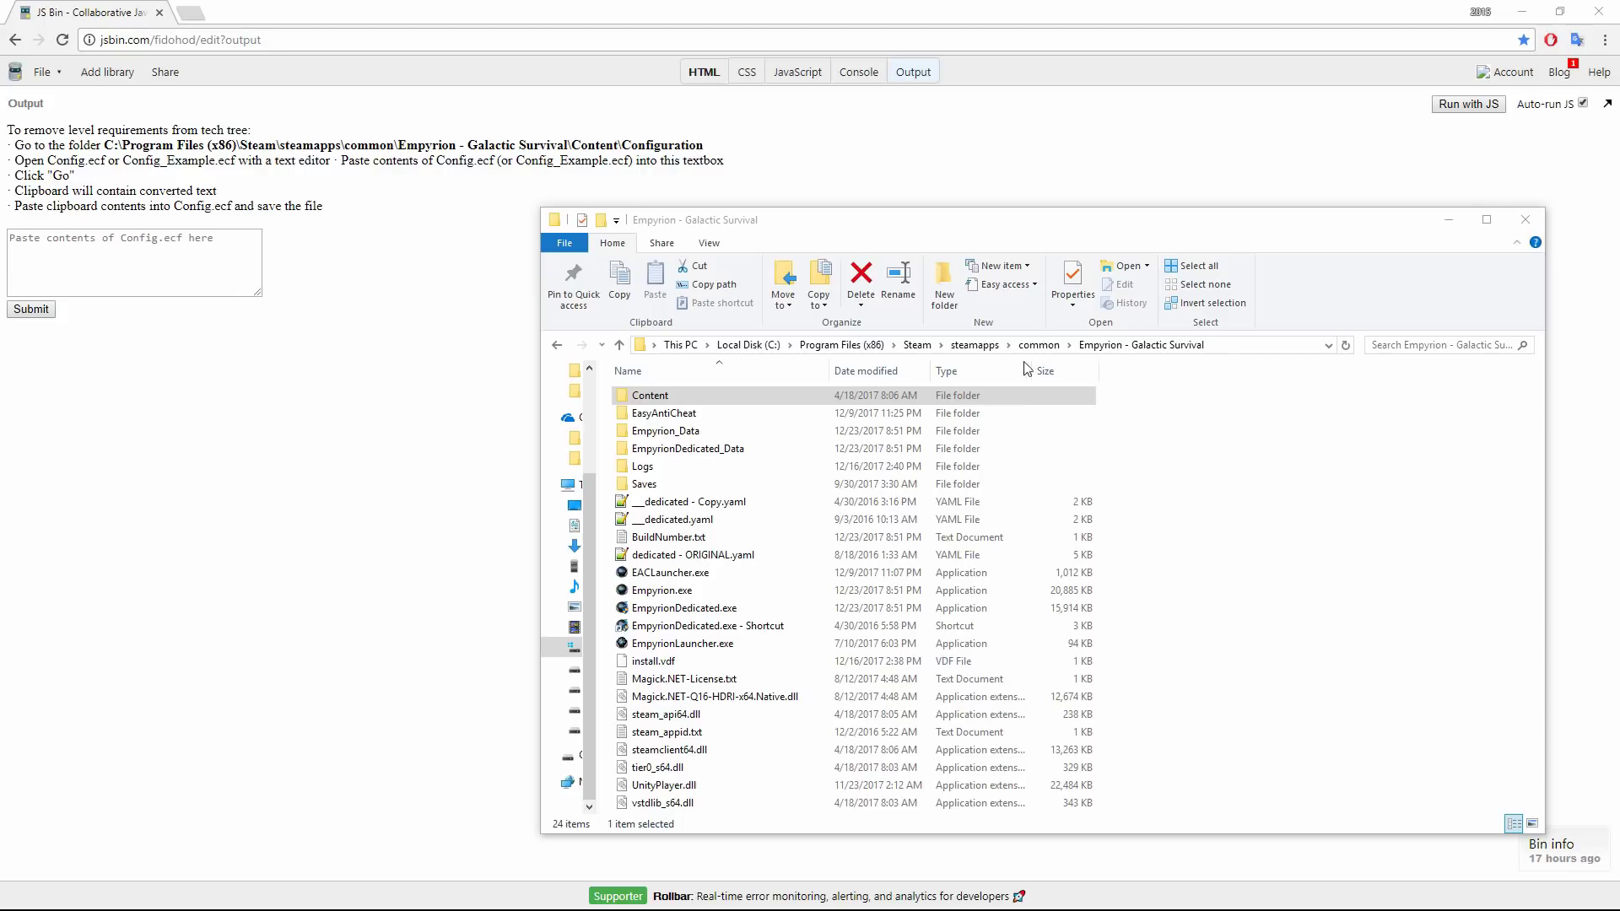
# - Go into Content\Configuration and bring up the context menu for Config_Example.ecf
pyautogui.click(862, 397)
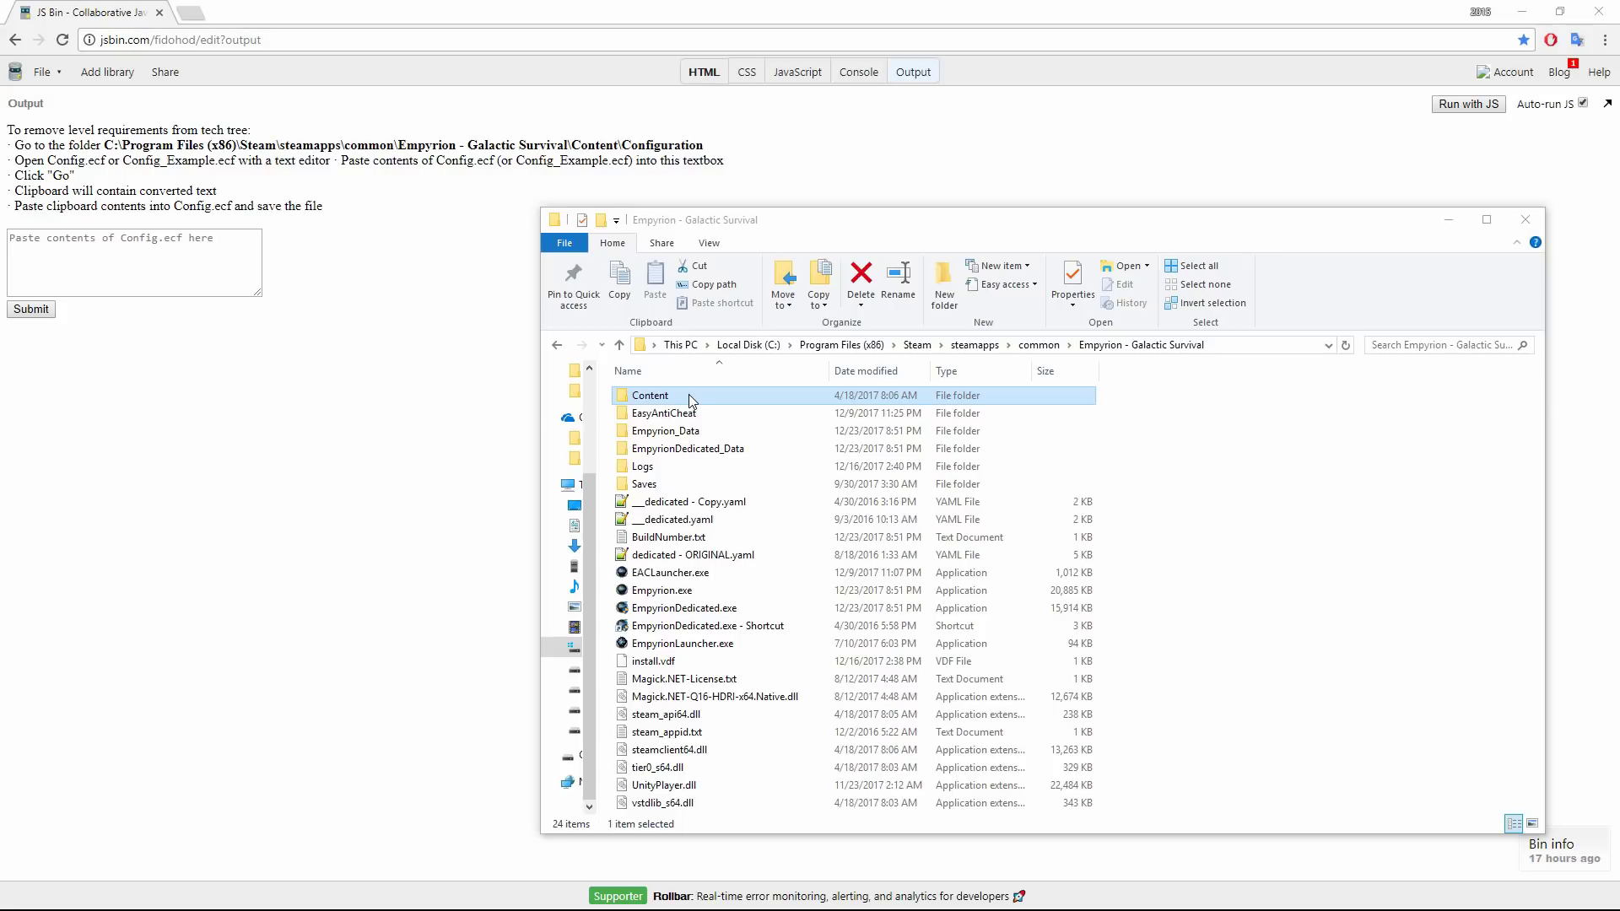
pyautogui.click(125, 332)
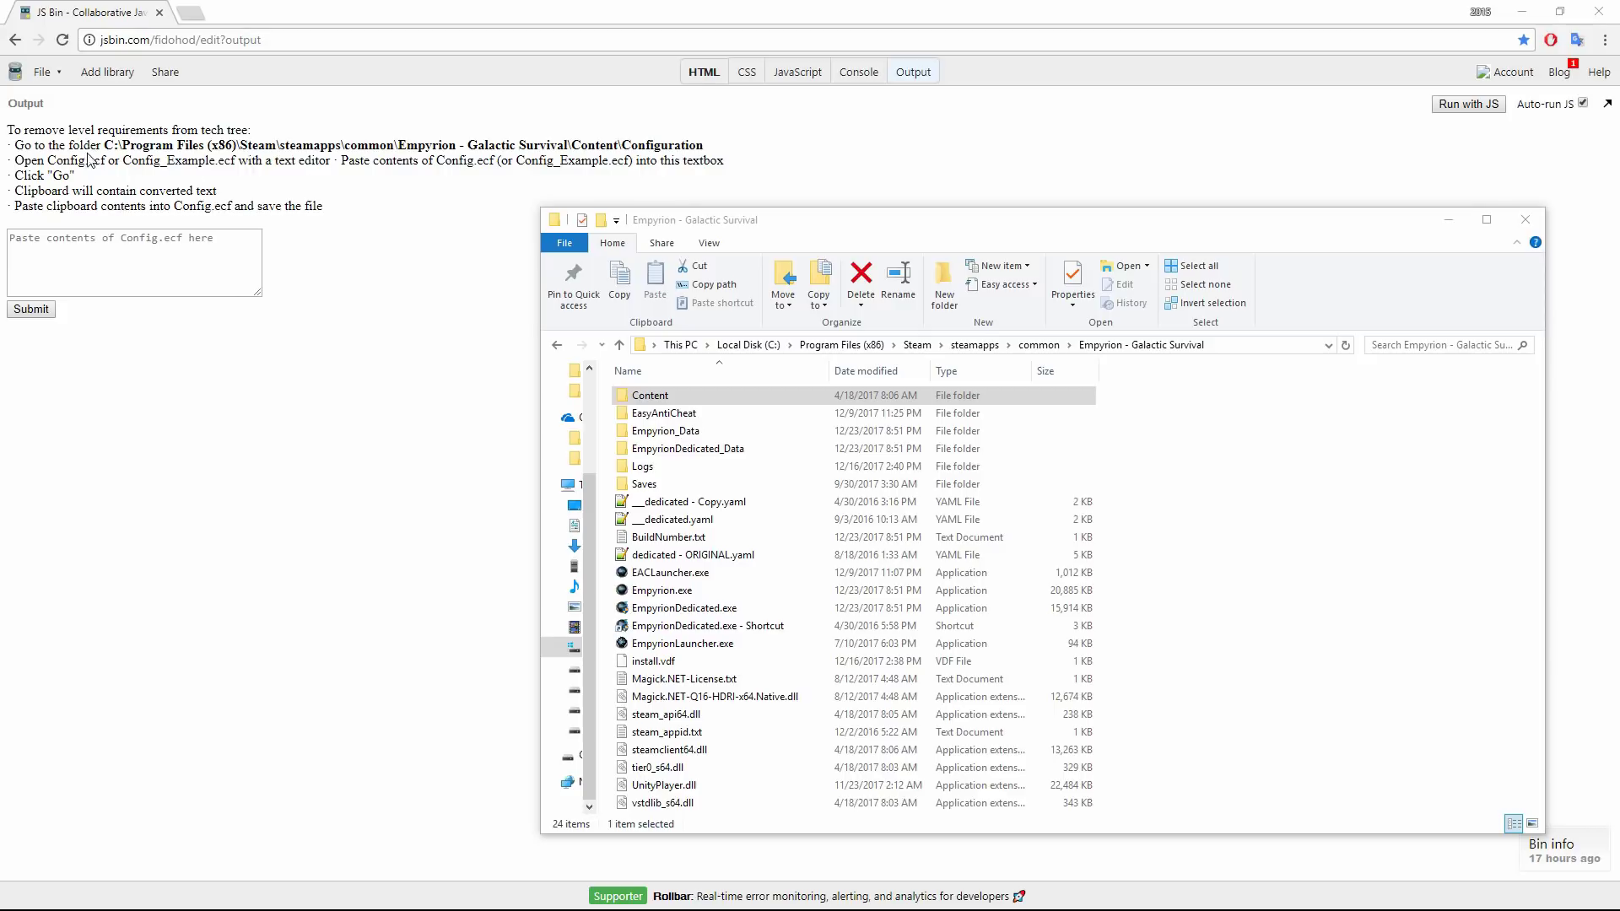
pyautogui.click(756, 394)
pyautogui.click(649, 396)
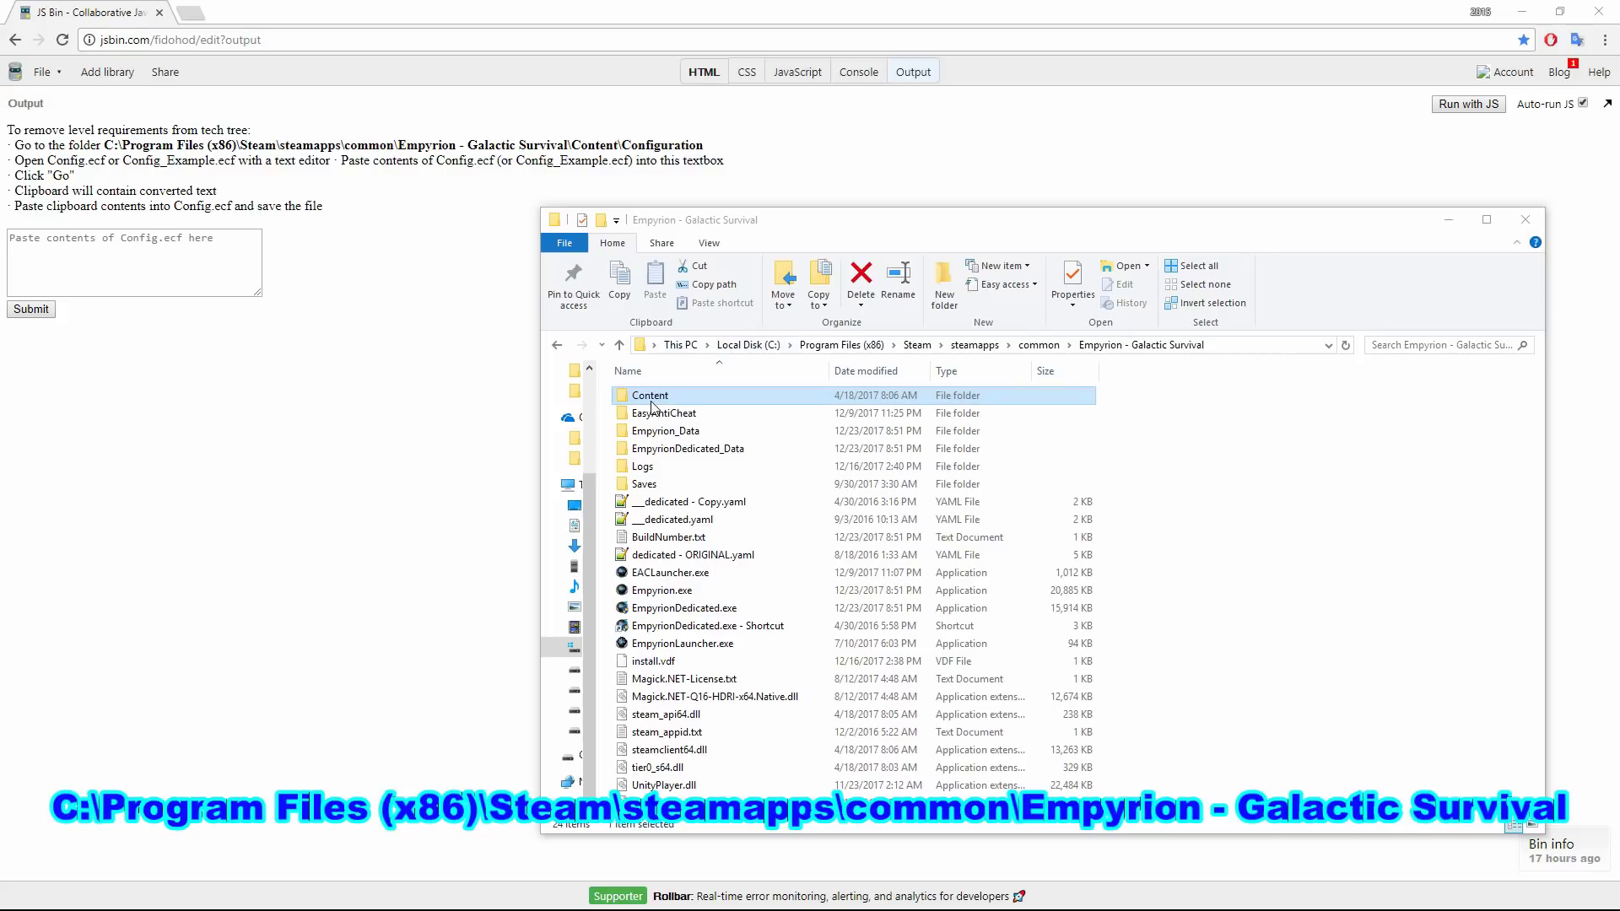
pyautogui.doubleClick(649, 395)
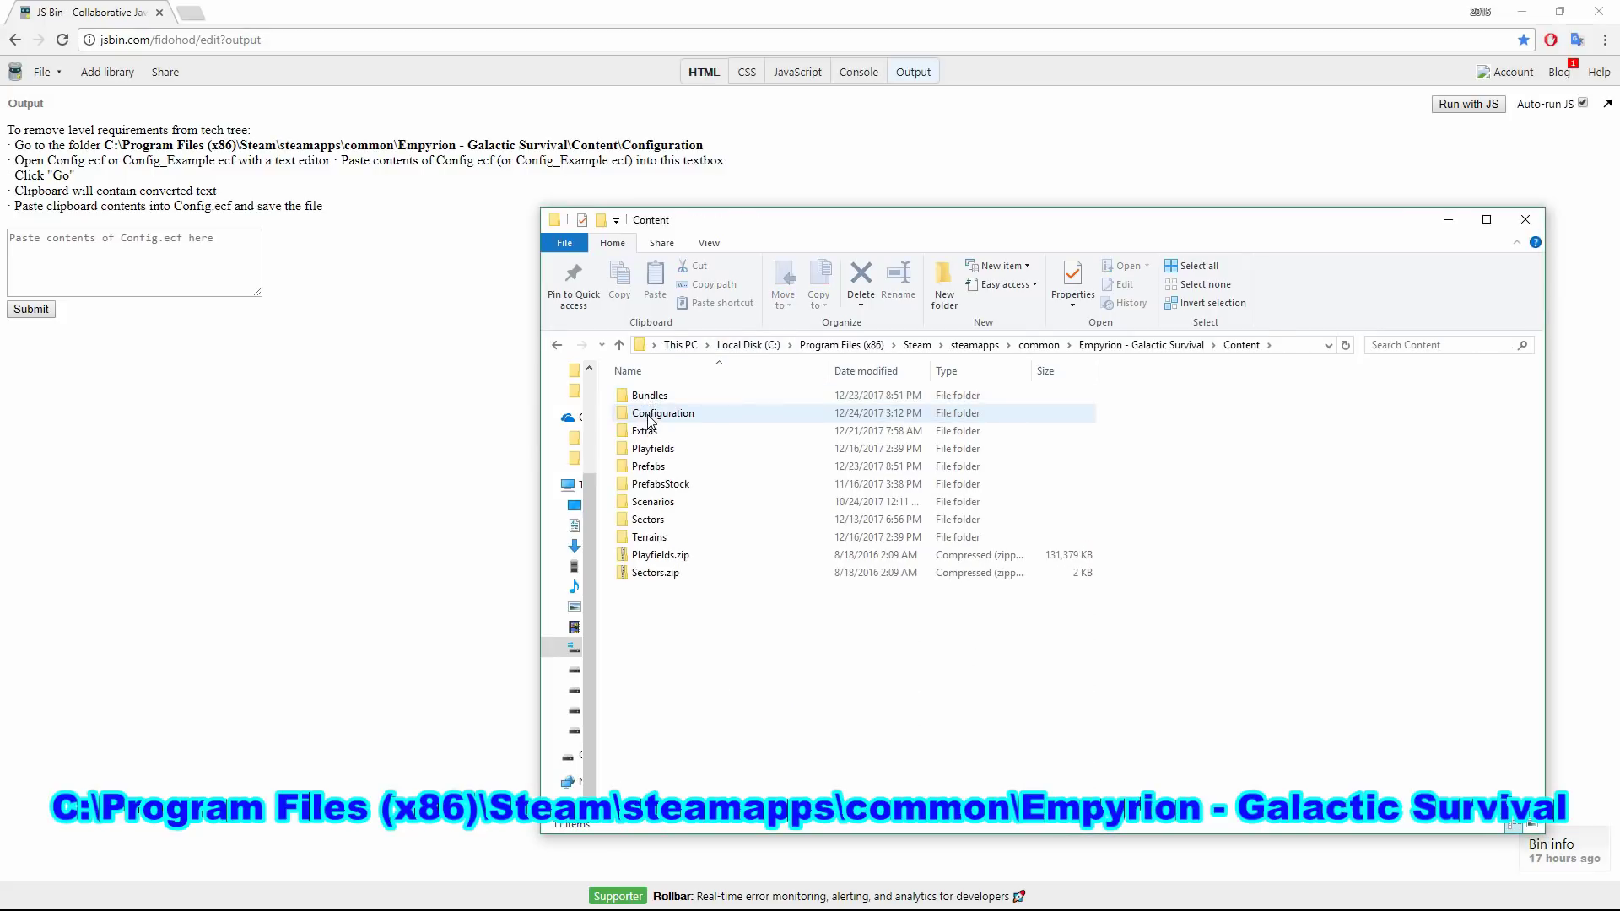
pyautogui.doubleClick(650, 414)
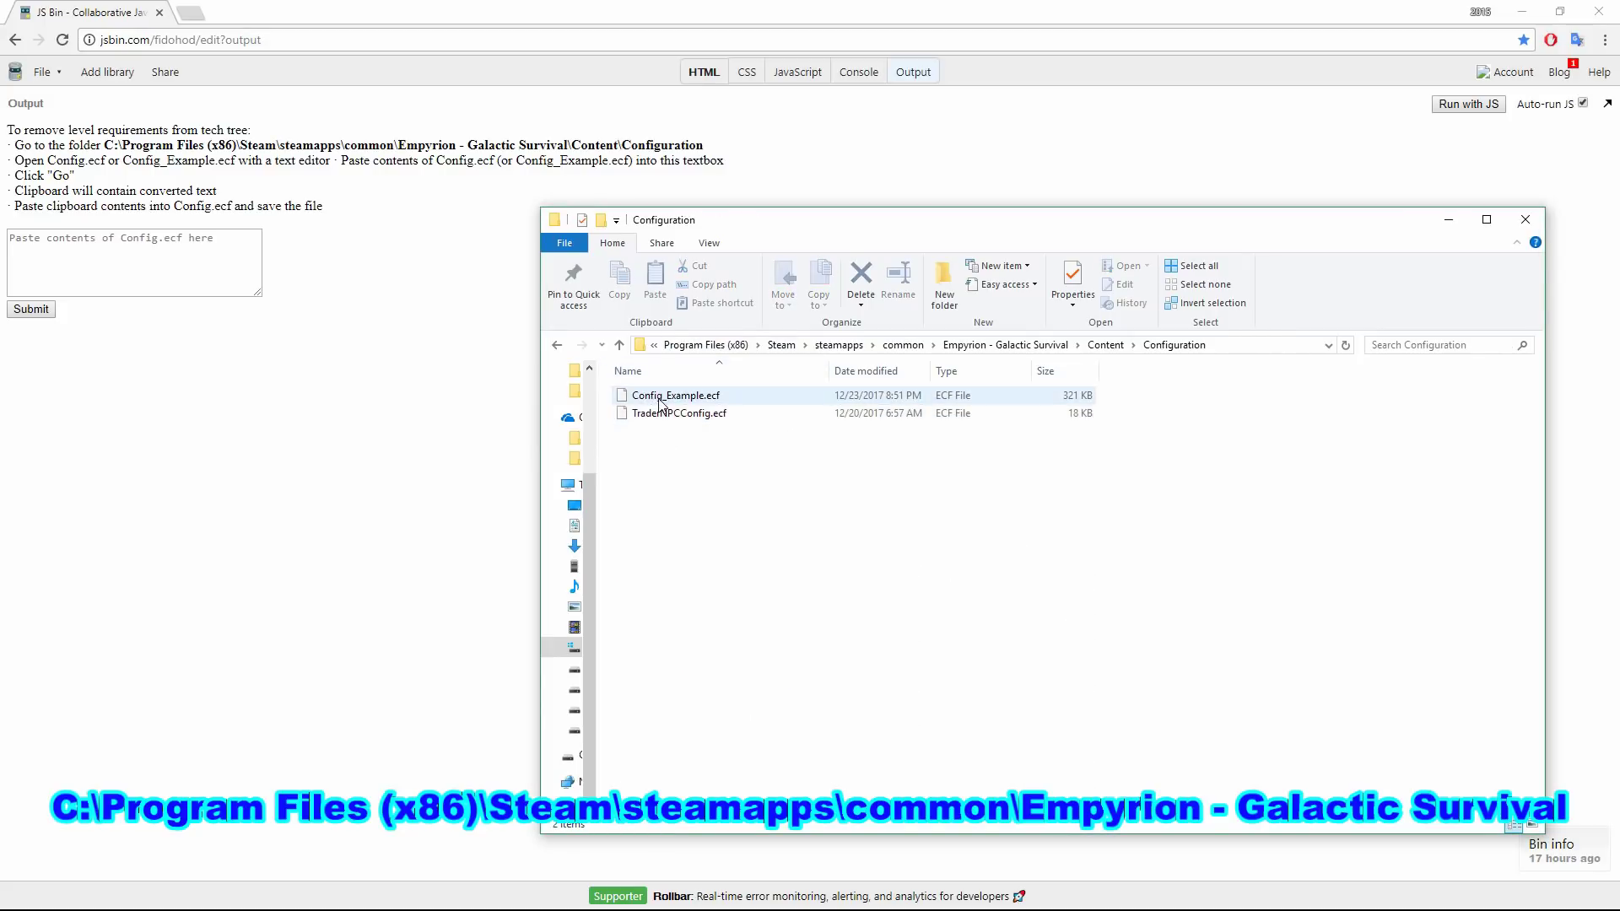
pyautogui.rightClick(658, 400)
# - Open Config_Example.ecf in Notepad++ and select the FuelTankSV header and Group lines
pyautogui.click(754, 481)
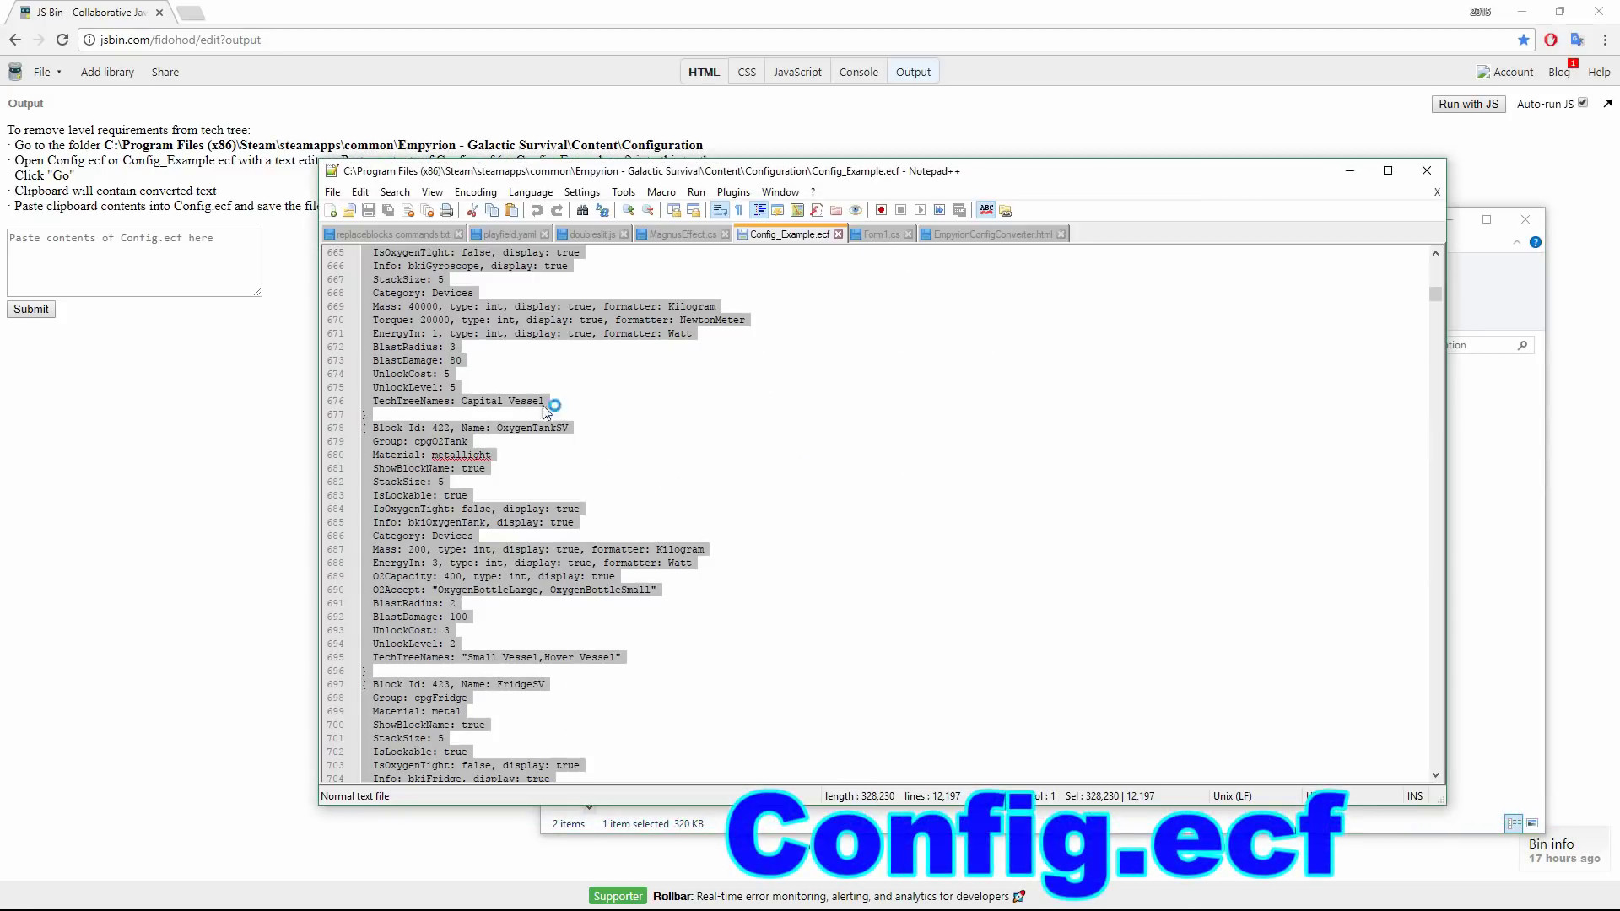
pyautogui.scroll(5, 477, 324)
pyautogui.scroll(5, 563, 421)
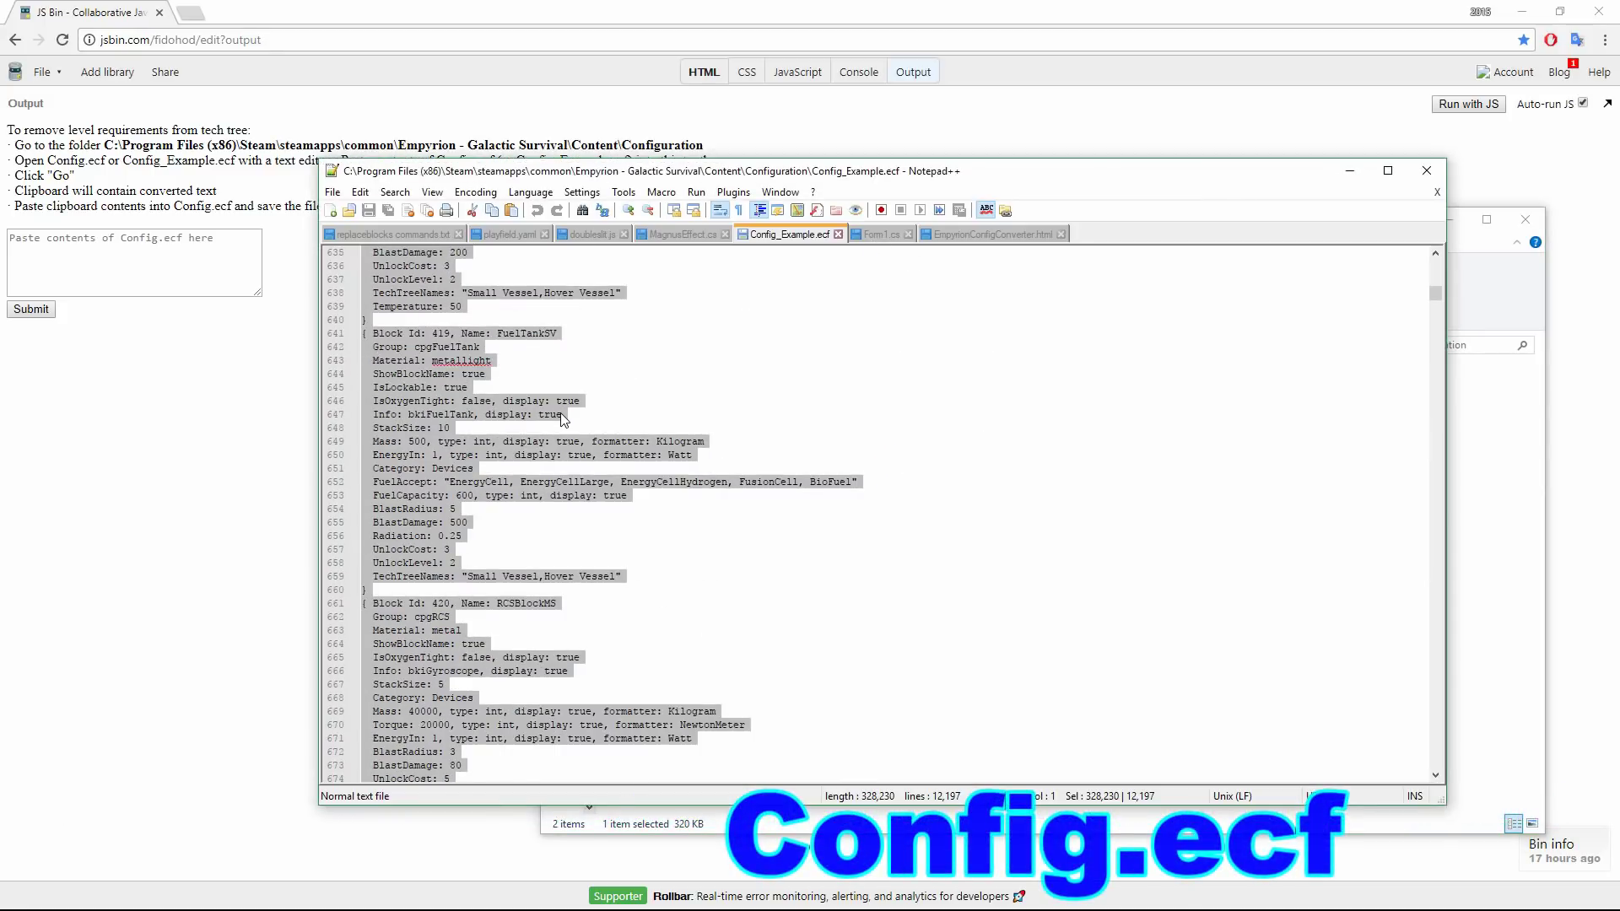
pyautogui.click(516, 375)
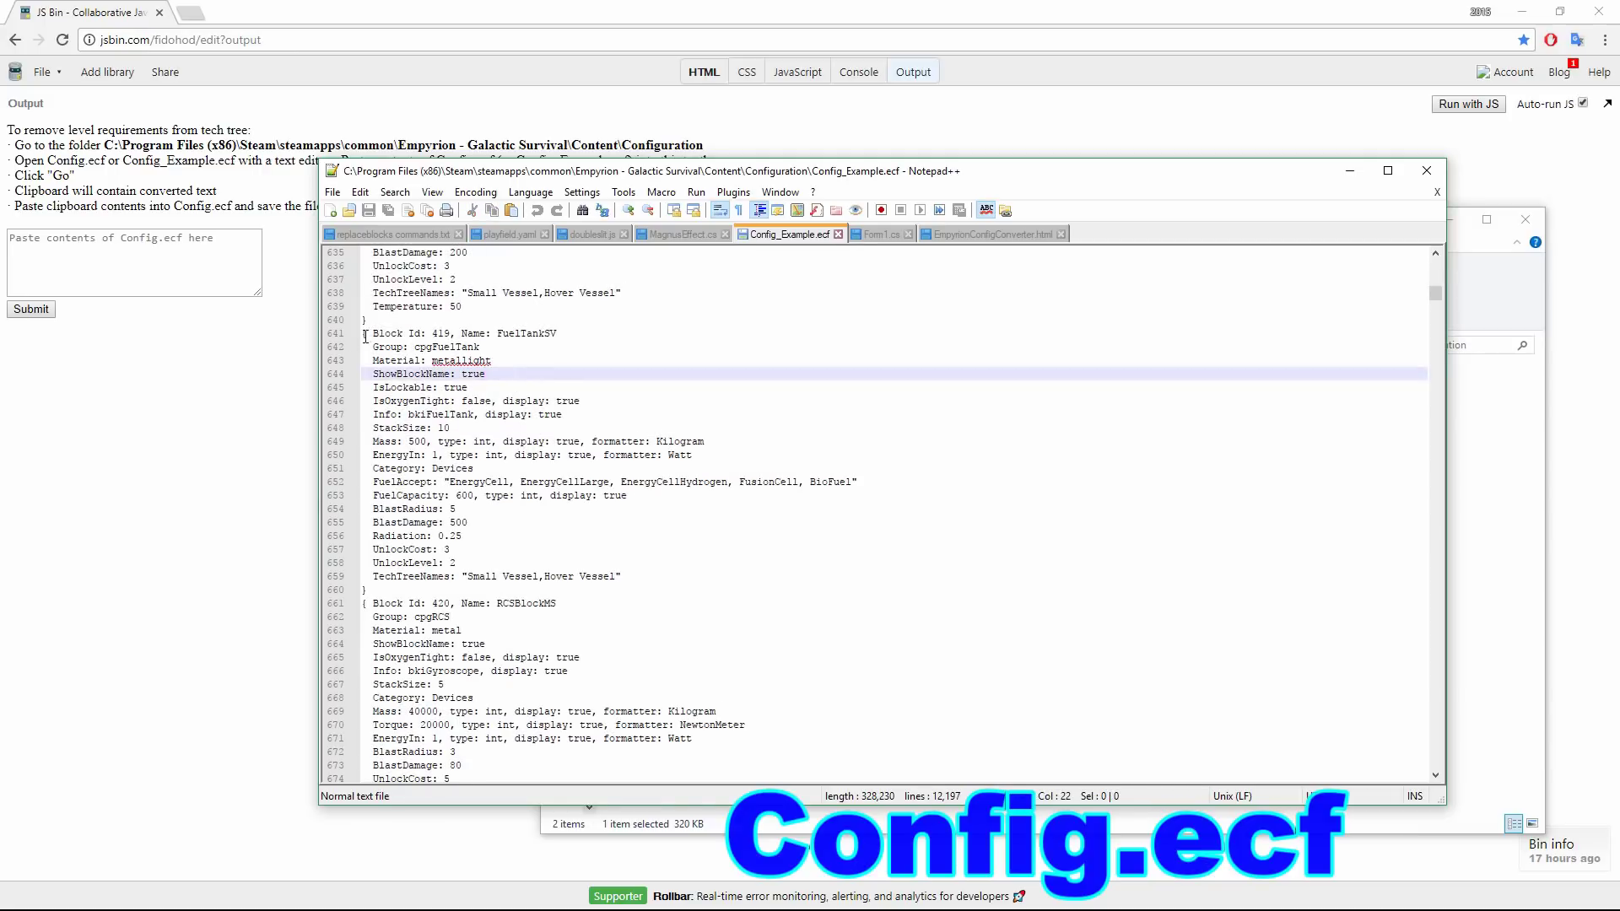
pyautogui.moveTo(372, 333); pyautogui.dragTo(557, 332)
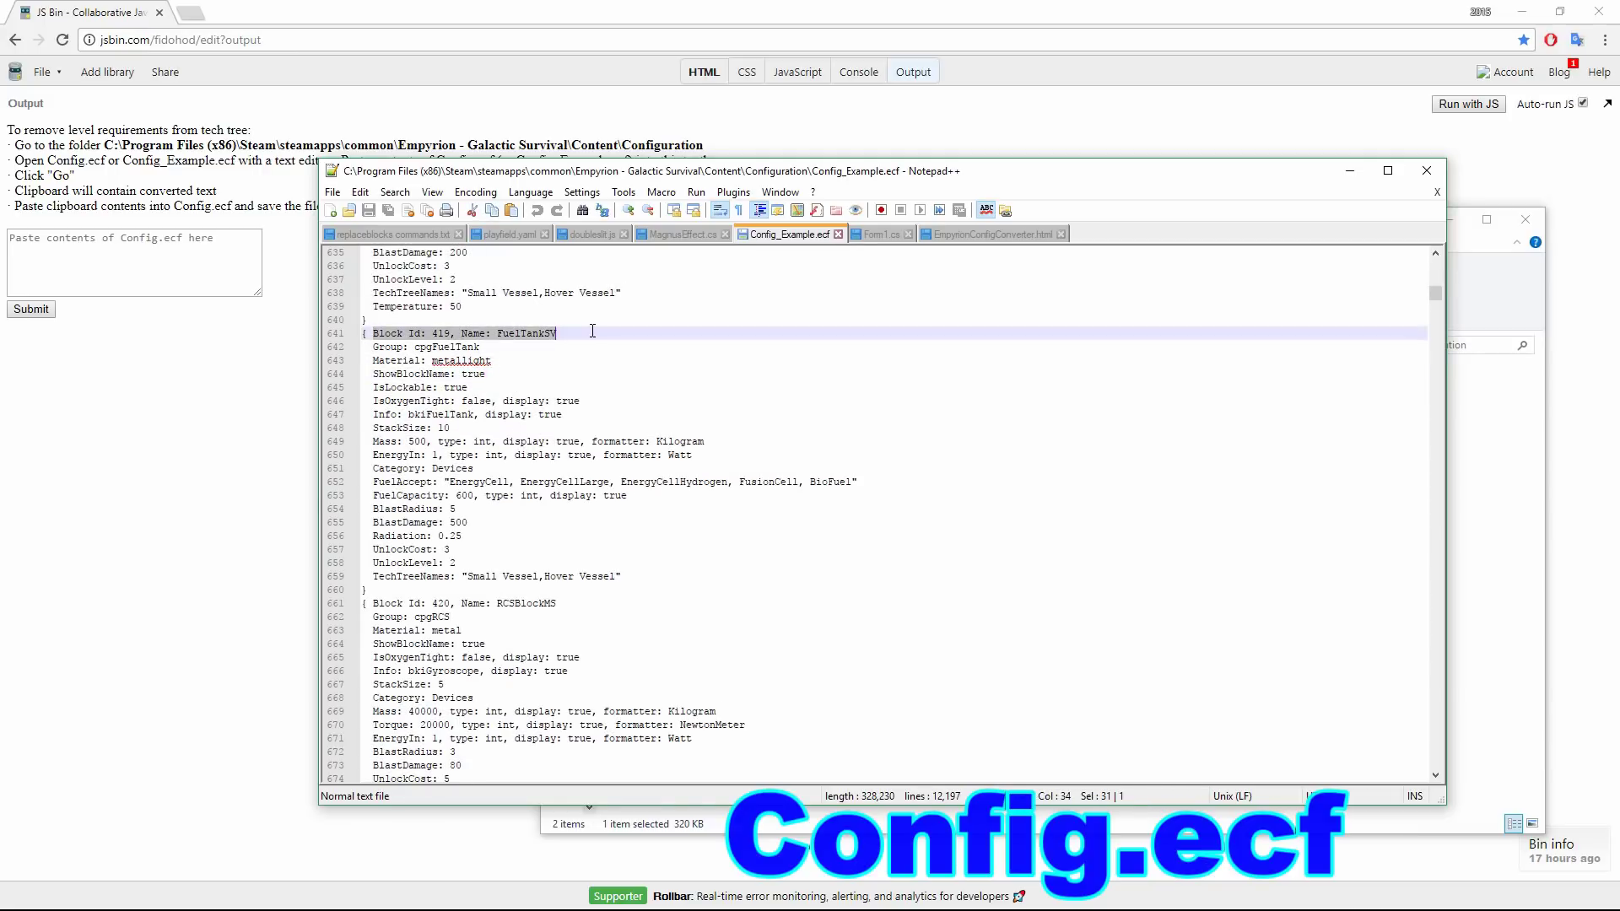
pyautogui.hotkey('shift', 'Down')
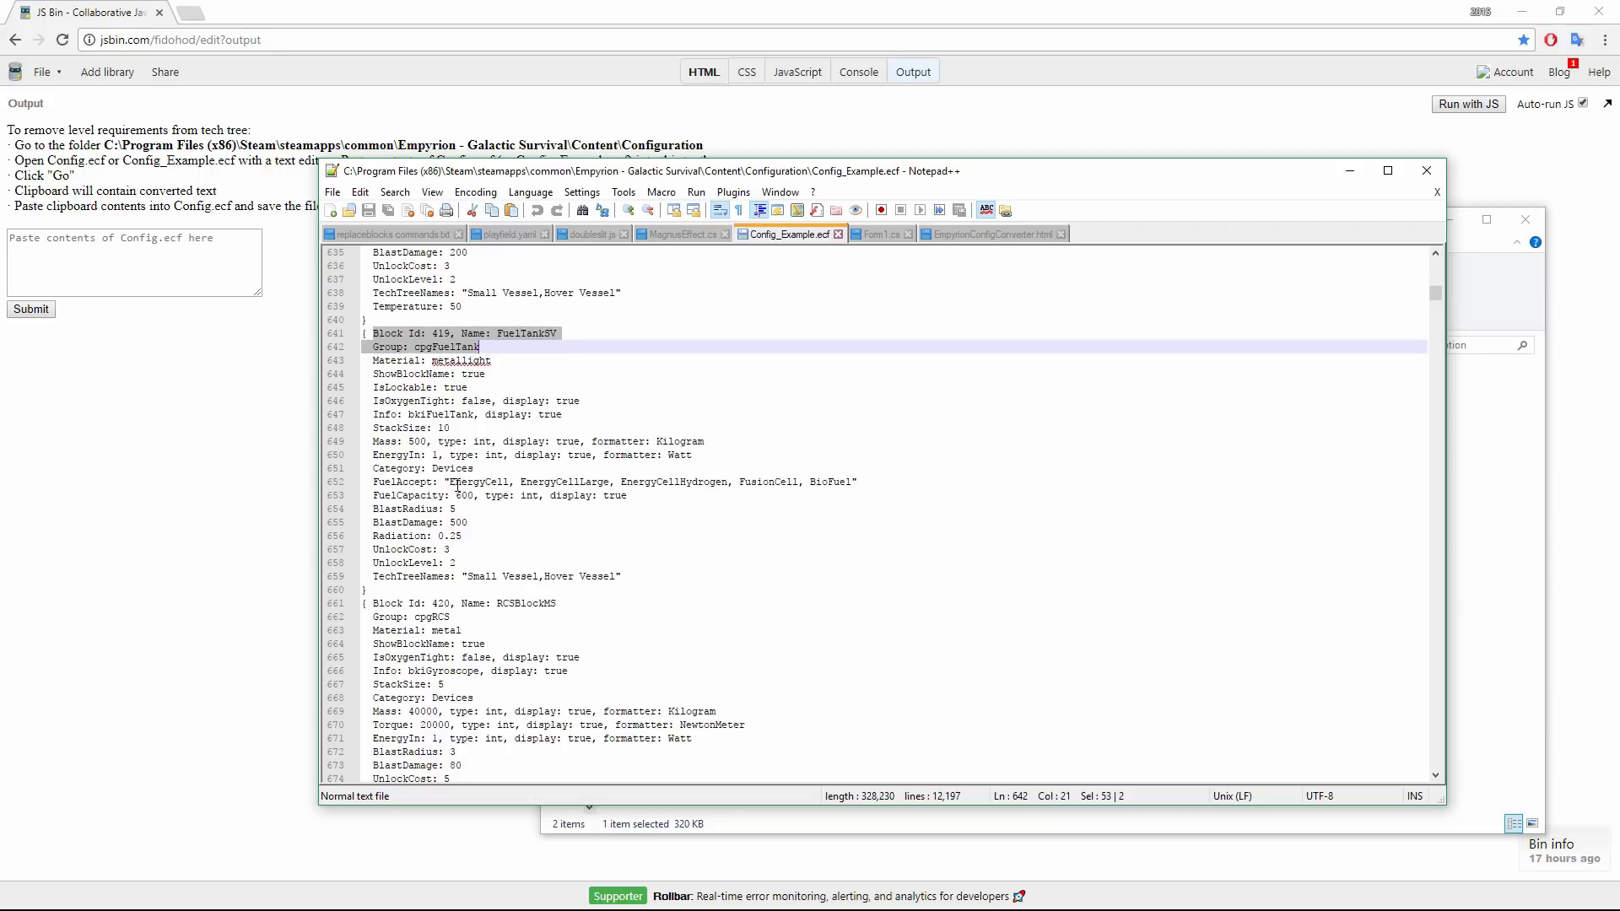
# - Highlight the UnlockCost and UnlockLevel values of FuelTankSV and RCSBlockMS
pyautogui.moveTo(372, 549); pyautogui.dragTo(456, 562)
pyautogui.click(445, 550)
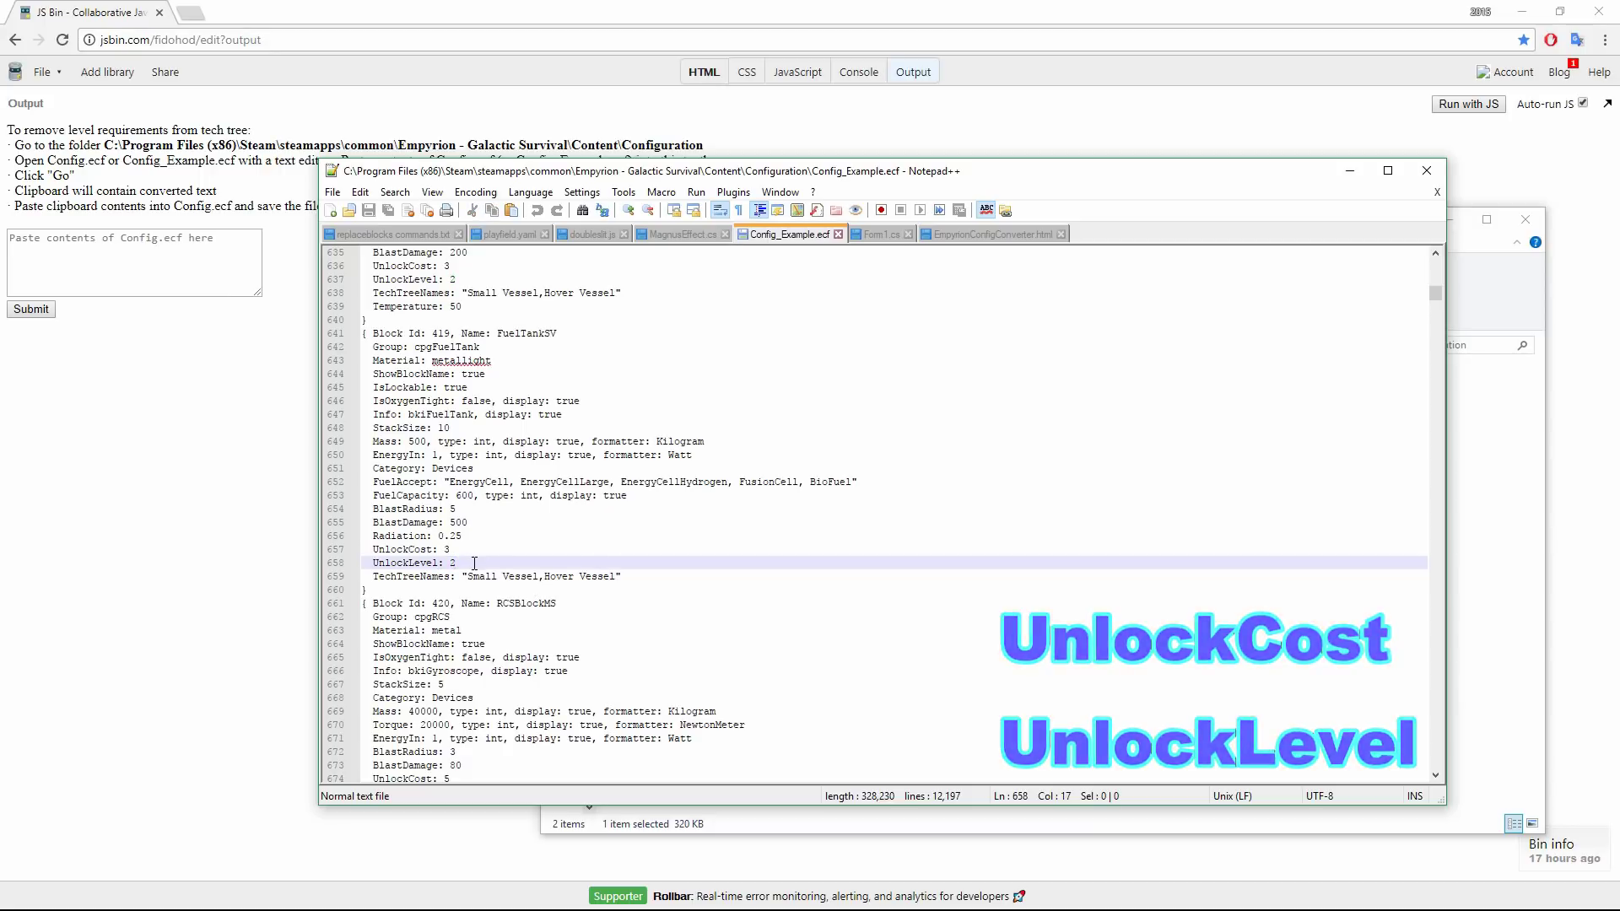
pyautogui.click(474, 561)
pyautogui.scroll(-3, 568, 548)
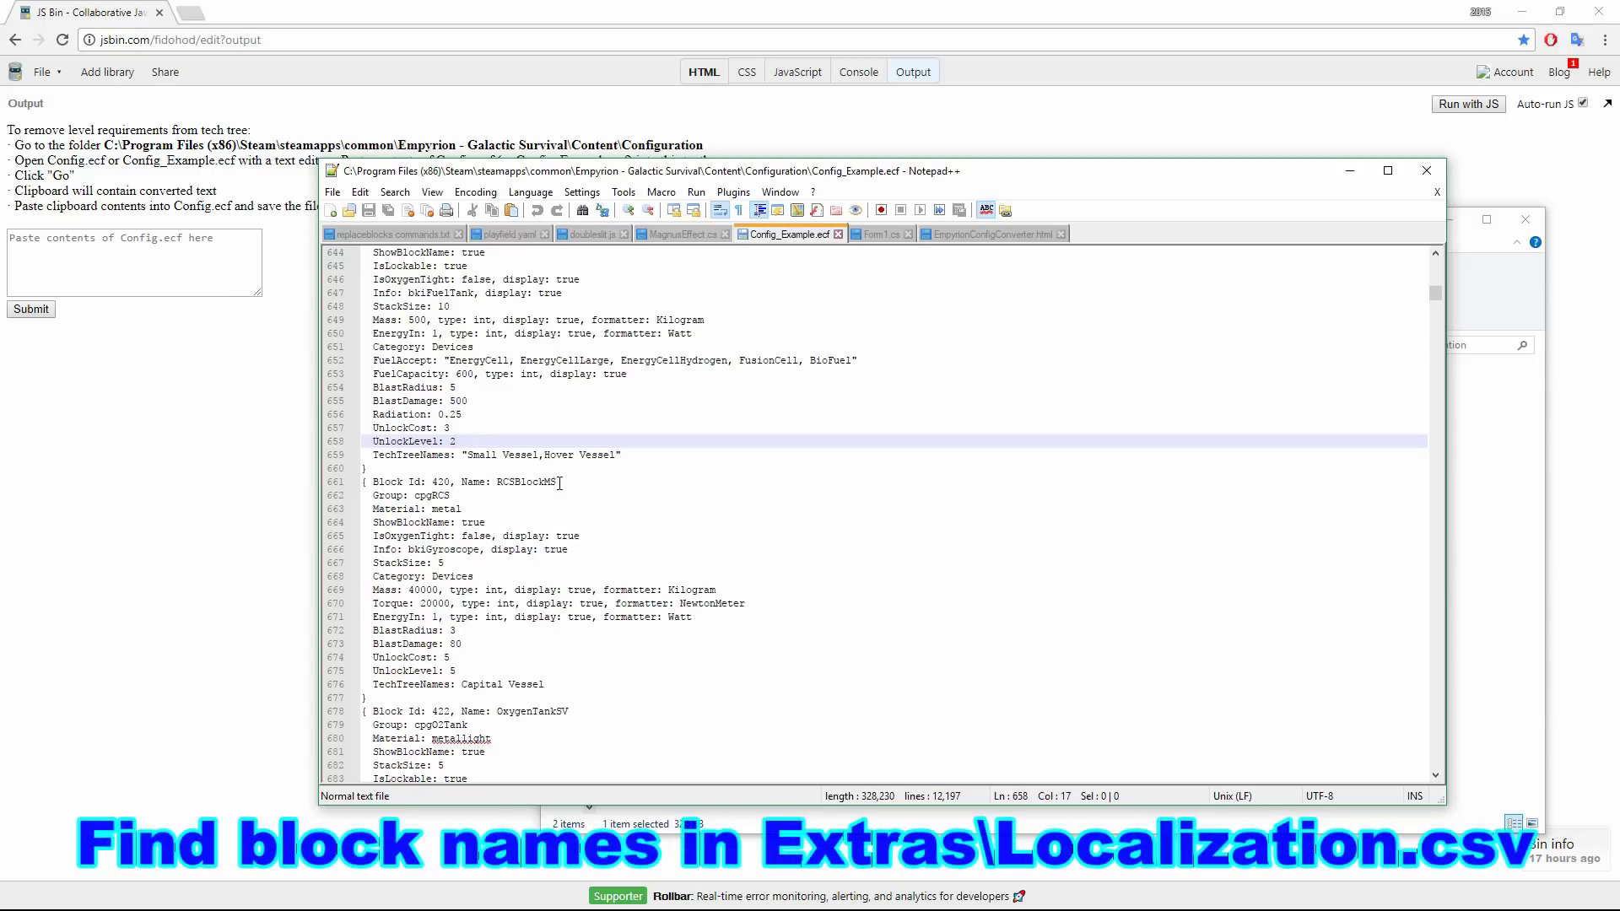
pyautogui.moveTo(450, 658); pyautogui.dragTo(459, 660)
pyautogui.click(453, 670)
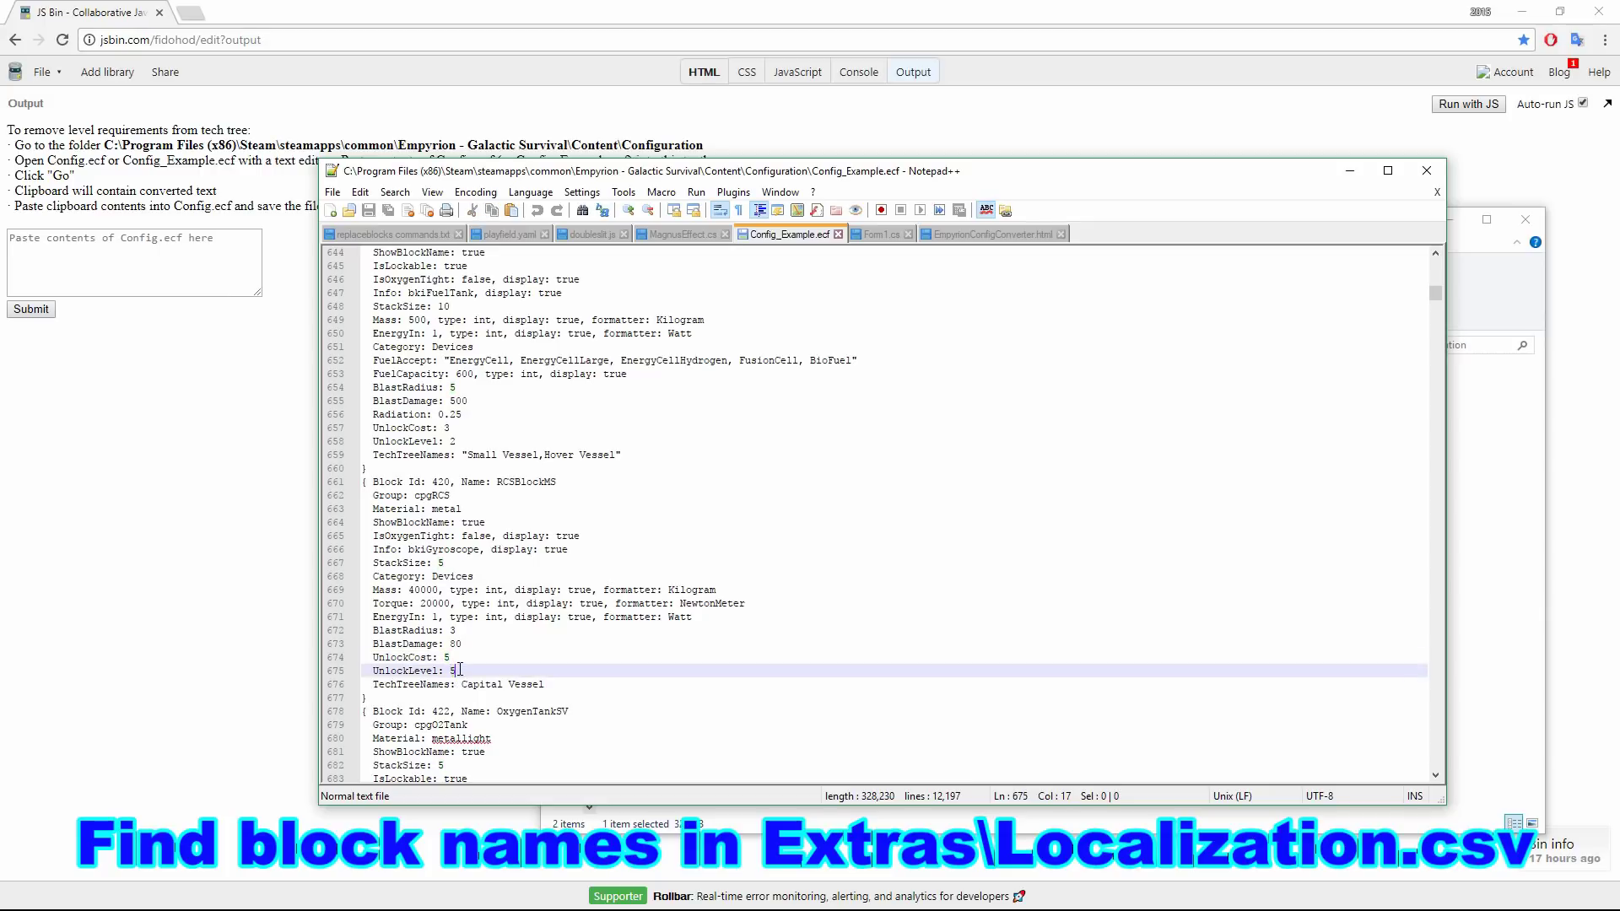
pyautogui.scroll(3, 456, 665)
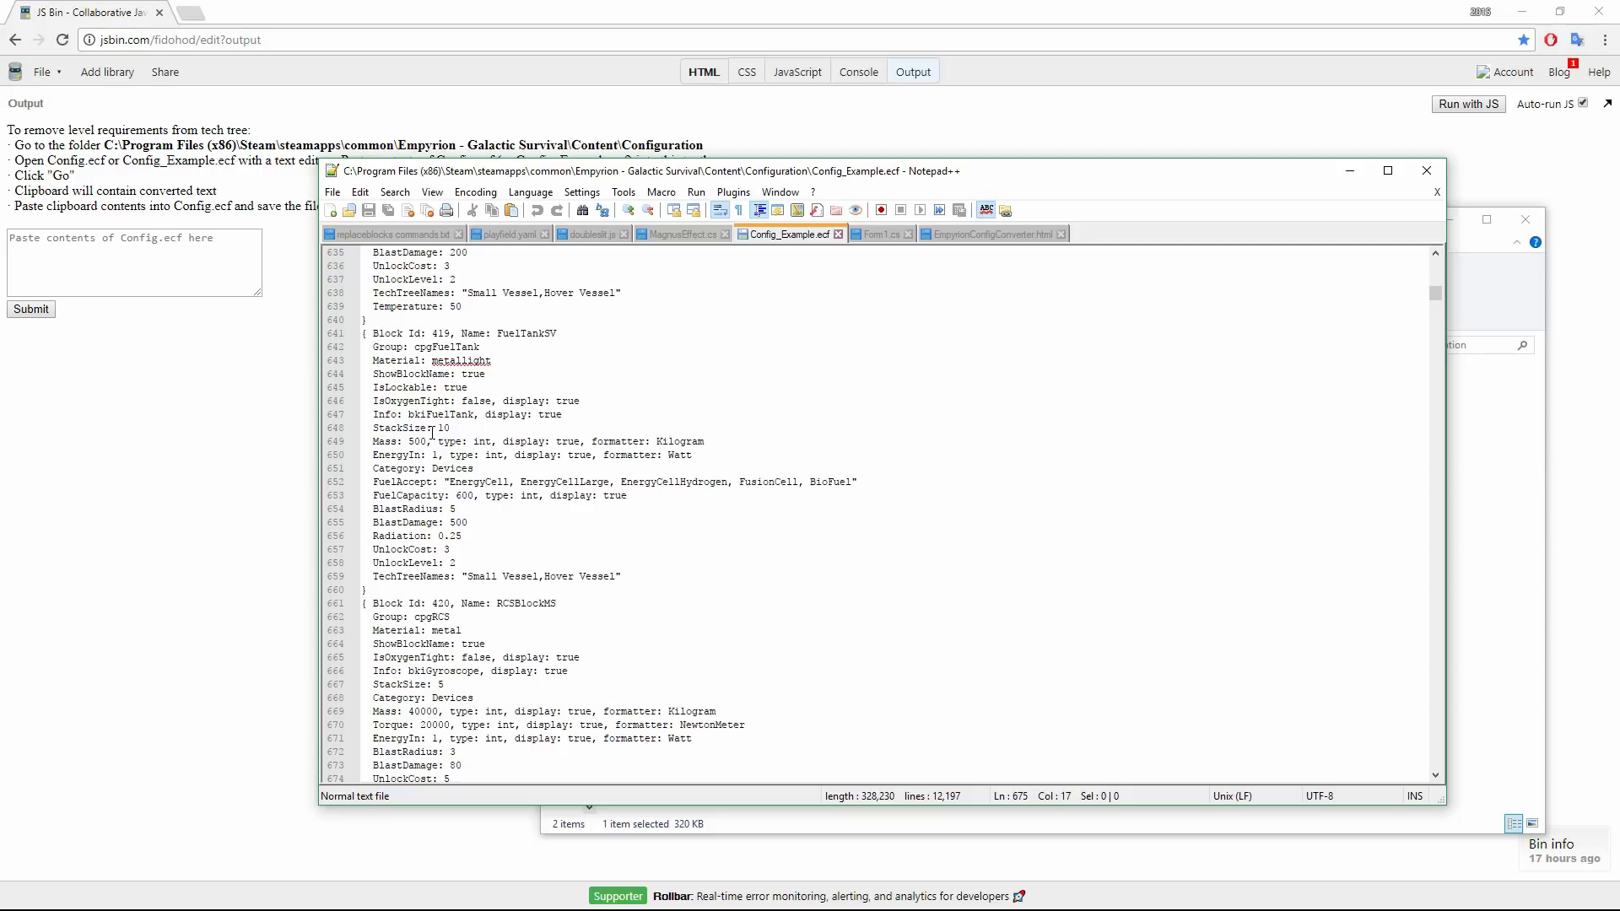
# - Edit the fuel tank's UnlockCost, undo the change, and highlight every UnlockCost entry
pyautogui.doubleClick(447, 549)
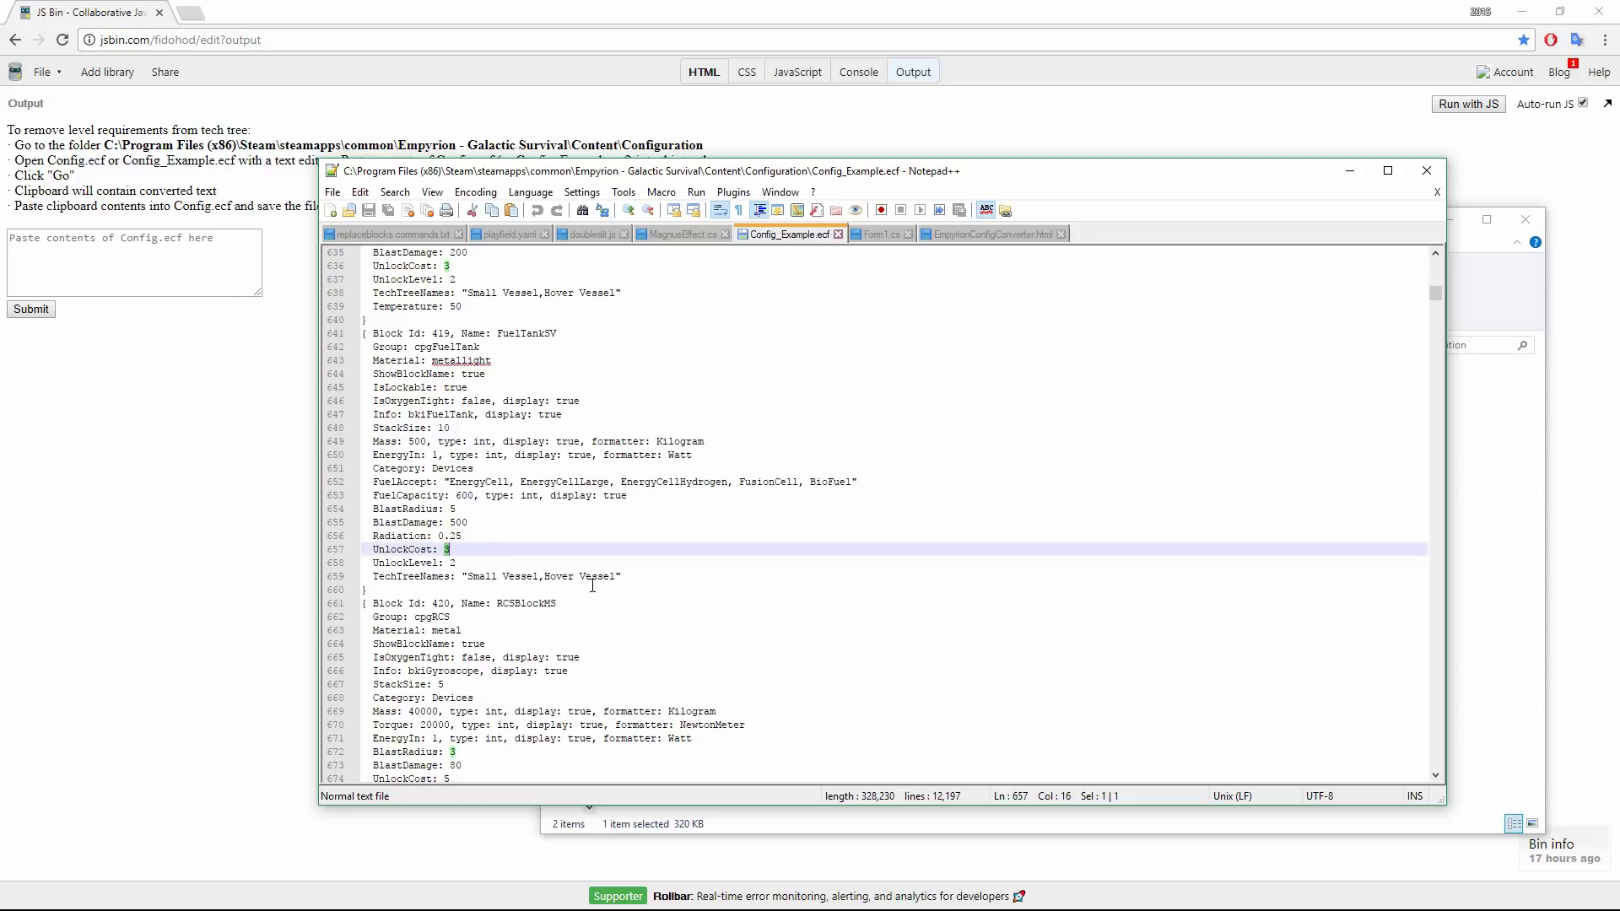
pyautogui.write('1')
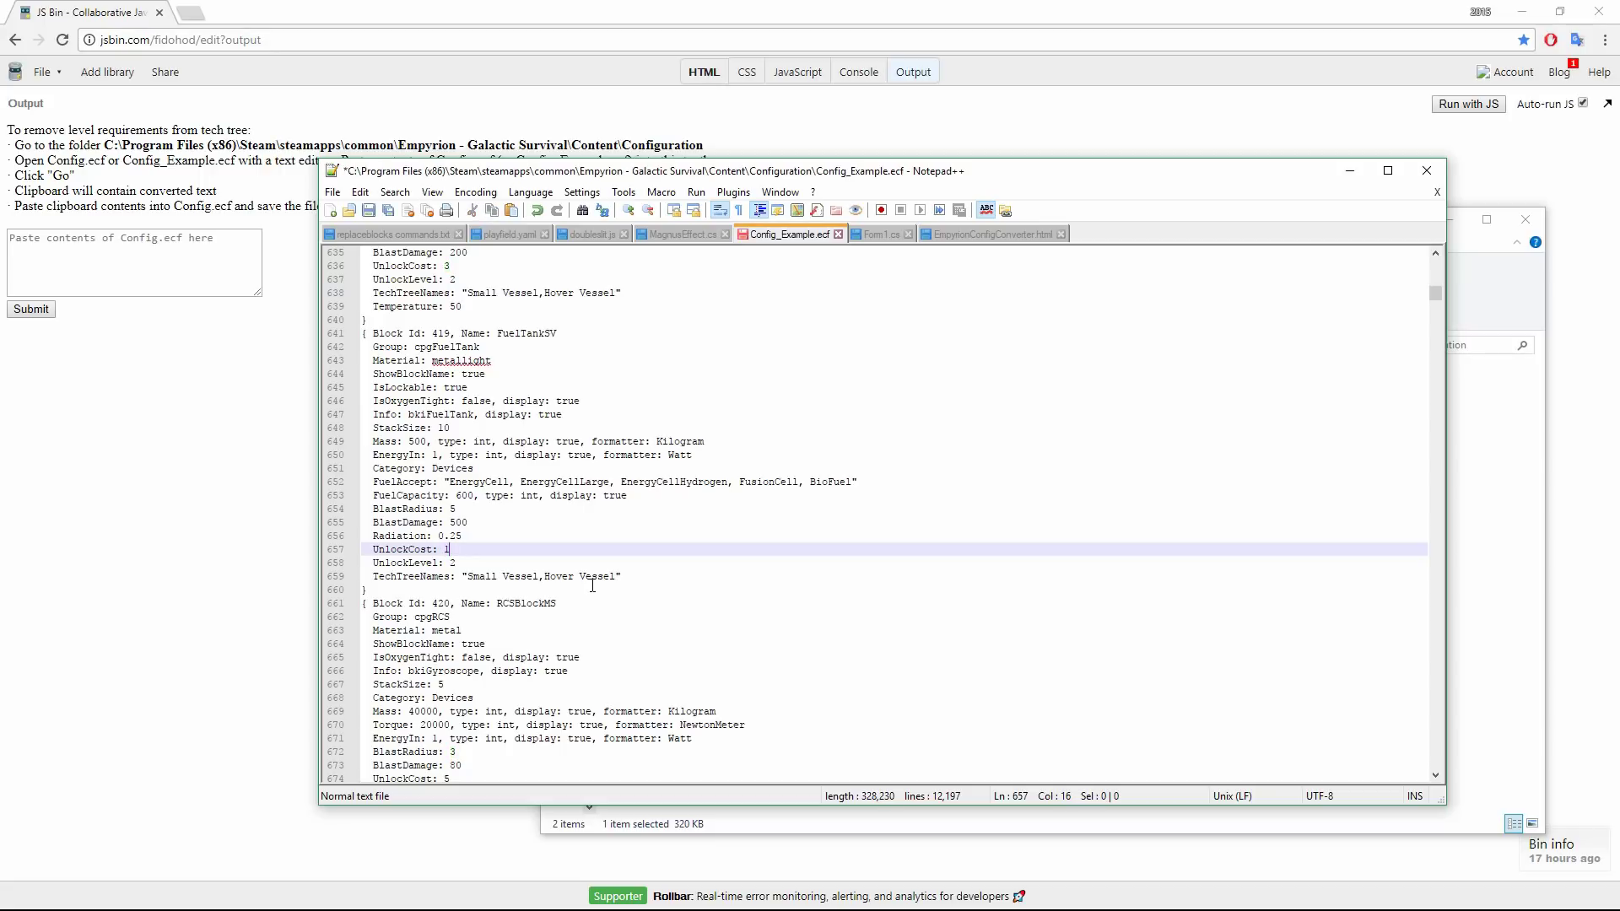
pyautogui.press('Down')
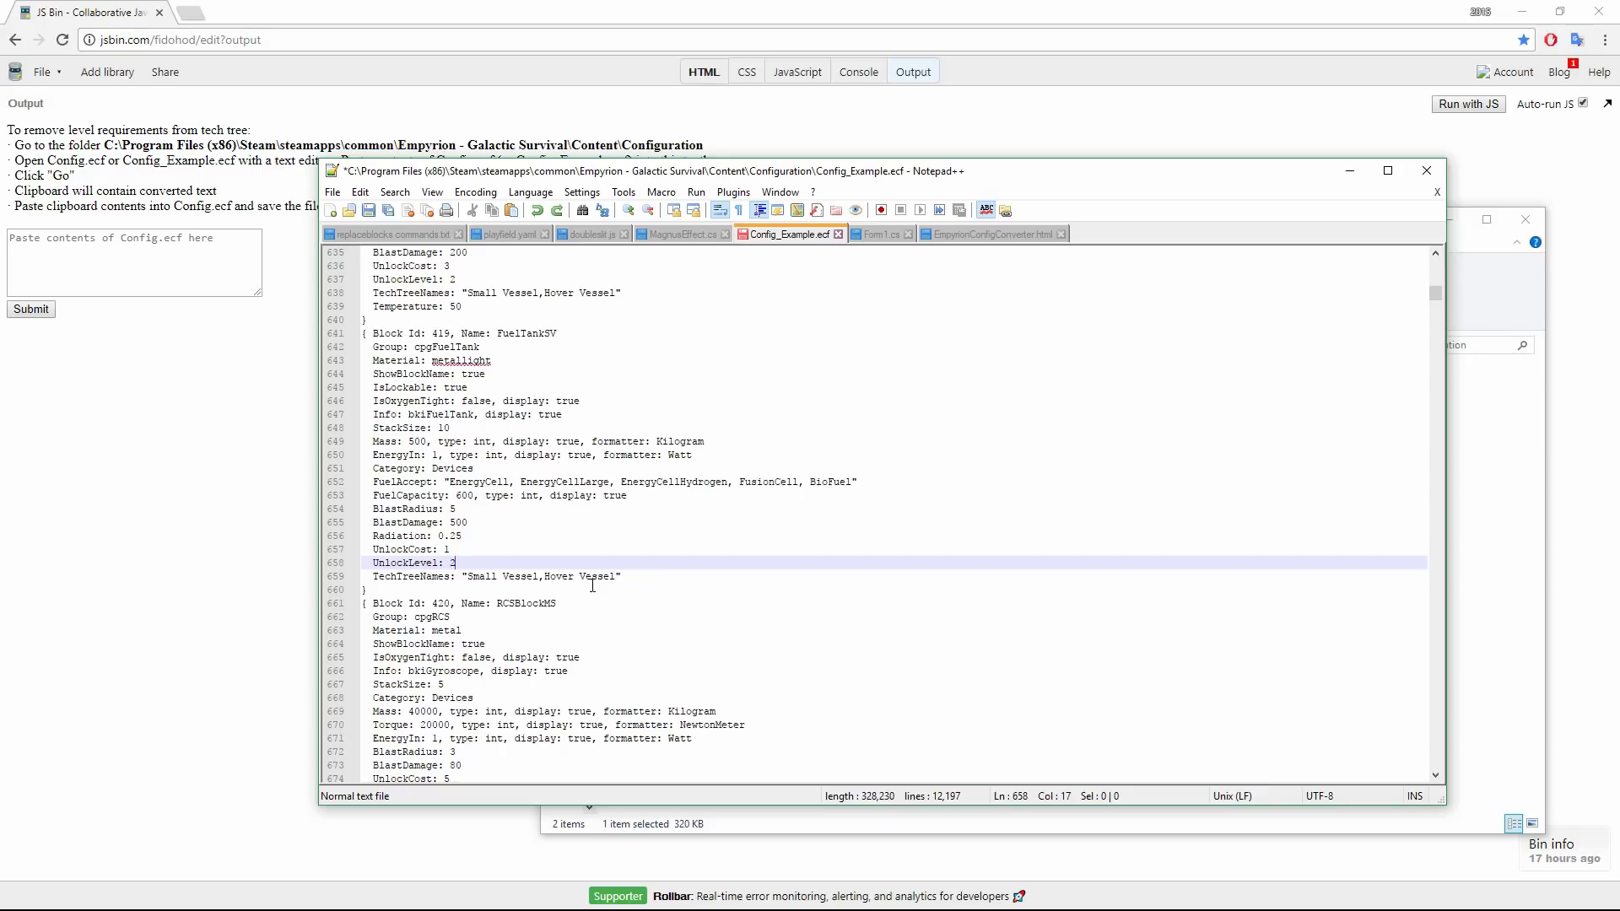
pyautogui.hotkey('ctrl', 'z')
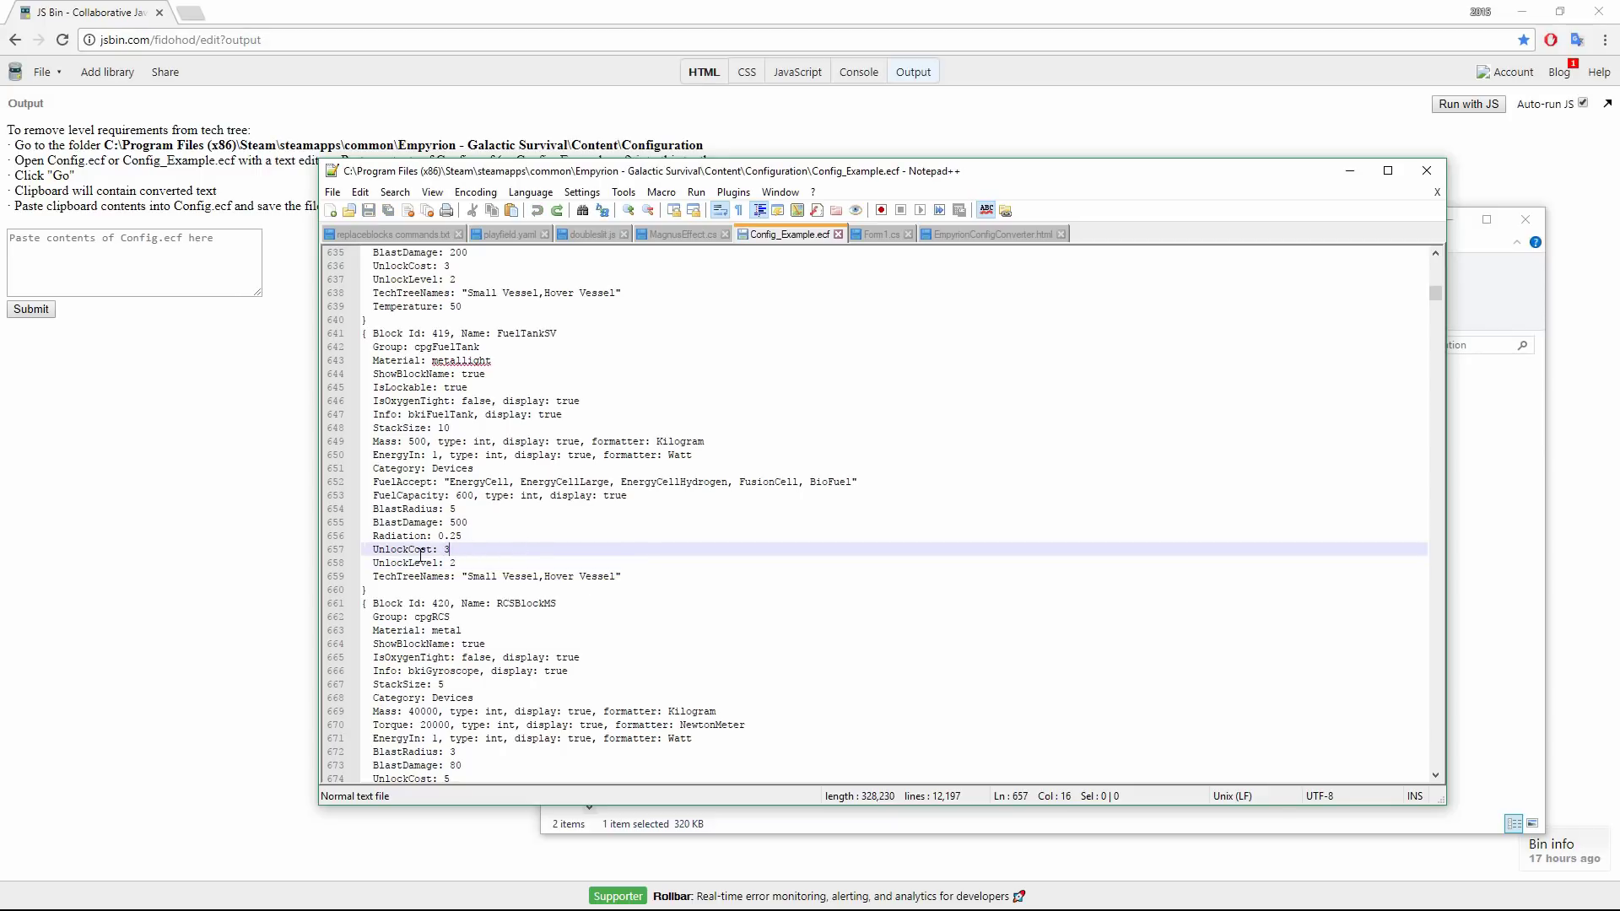
pyautogui.doubleClick(417, 549)
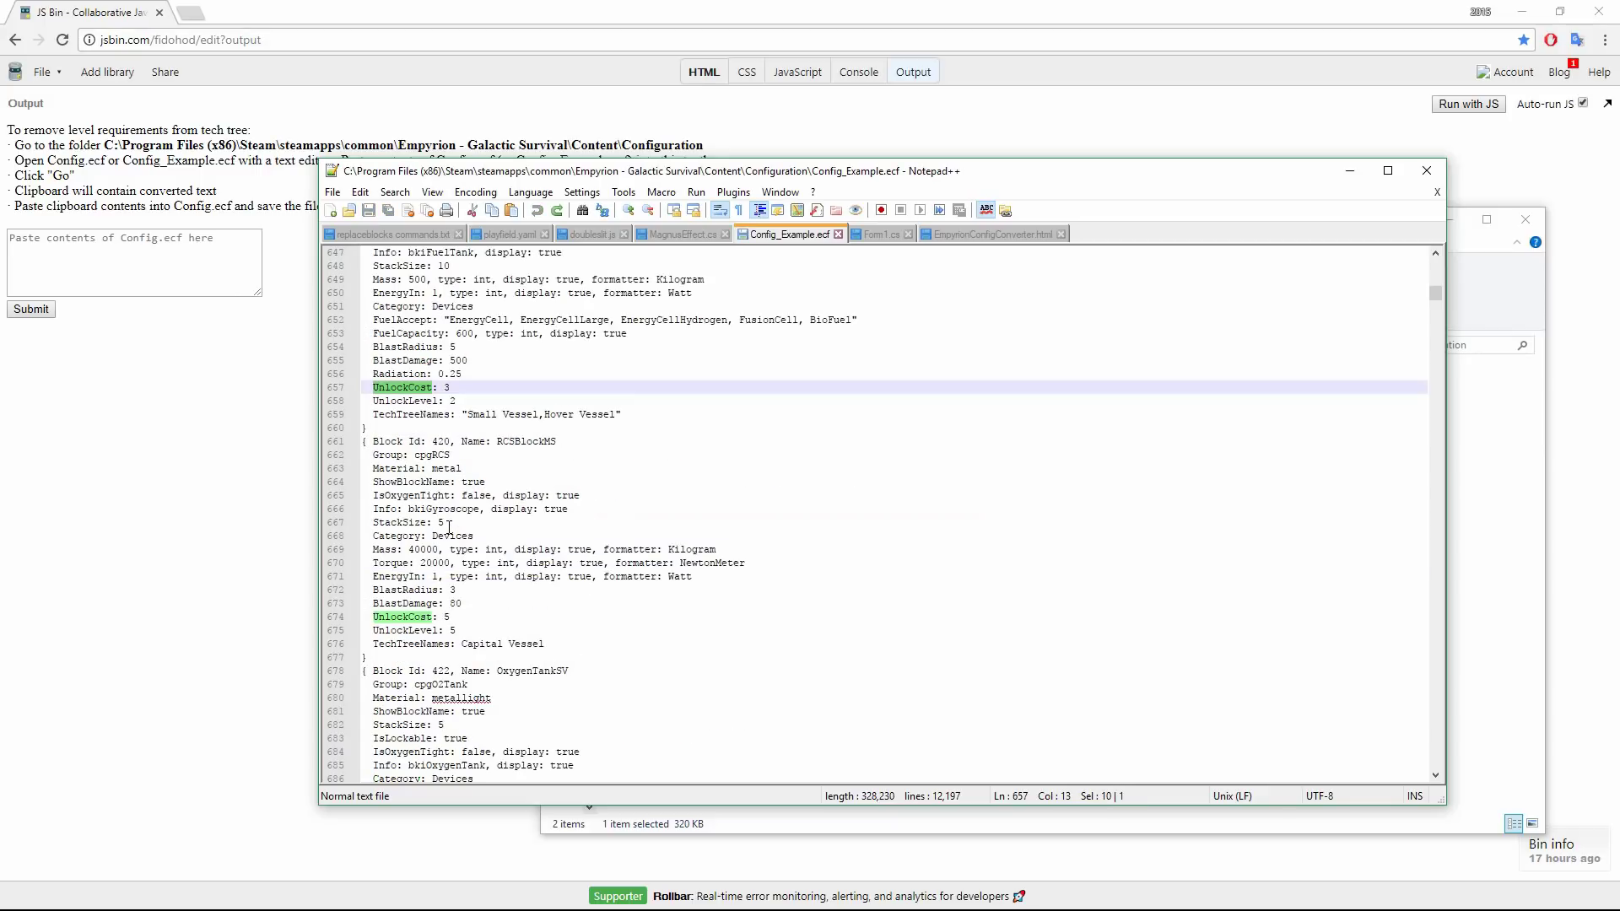
pyautogui.scroll(-8, 431, 557)
pyautogui.scroll(4, 430, 557)
pyautogui.scroll(8, 441, 542)
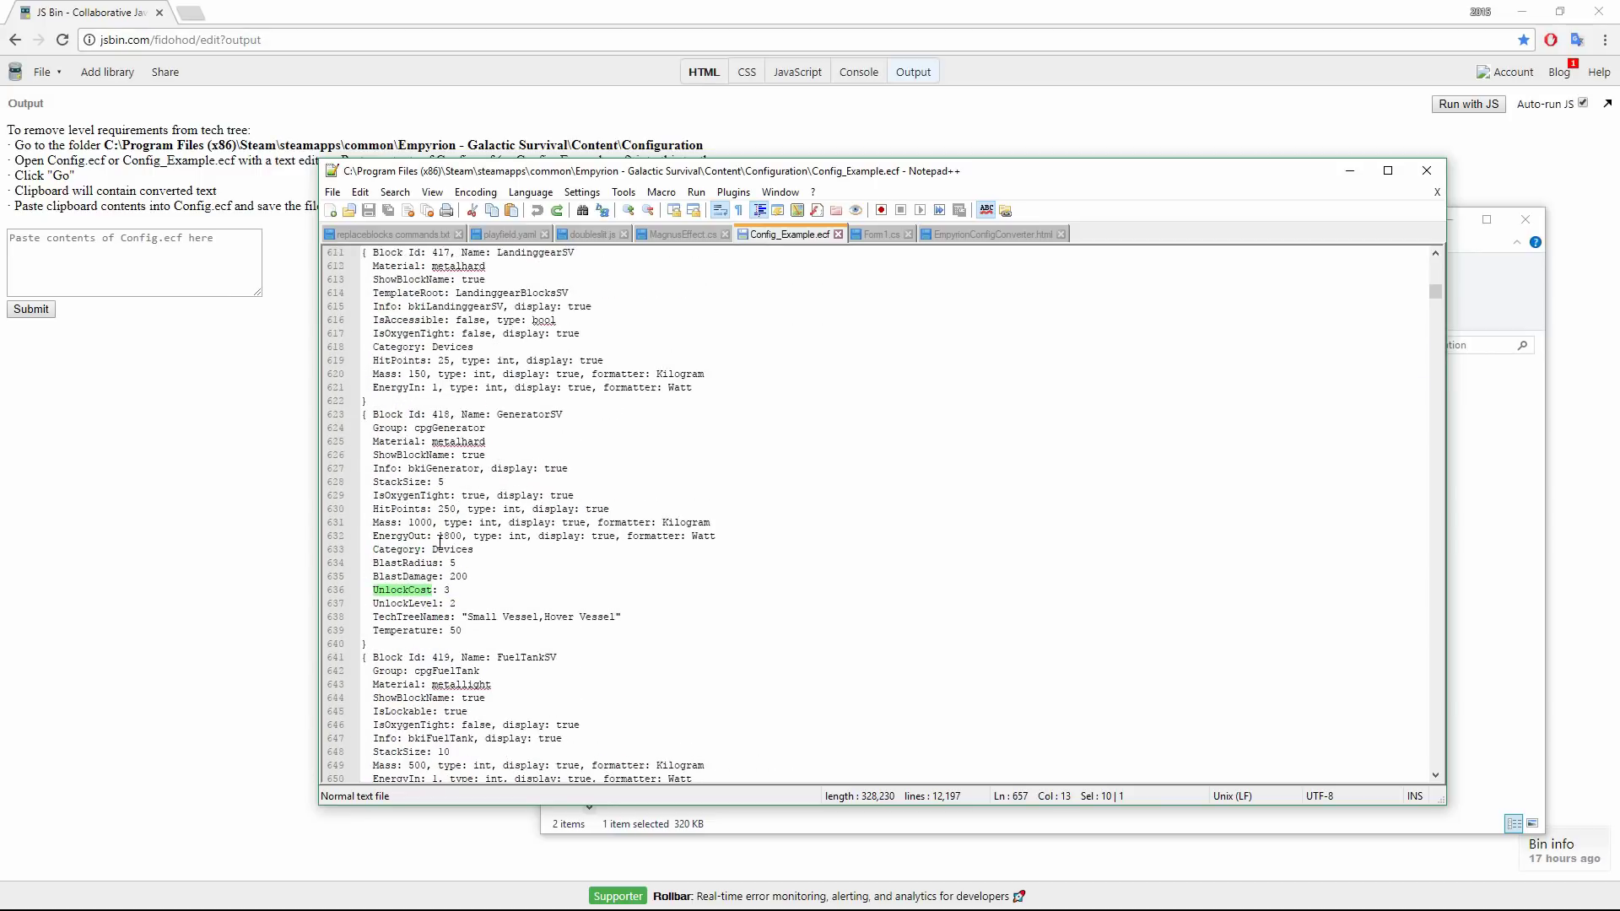
pyautogui.scroll(6, 441, 541)
pyautogui.scroll(6, 441, 541)
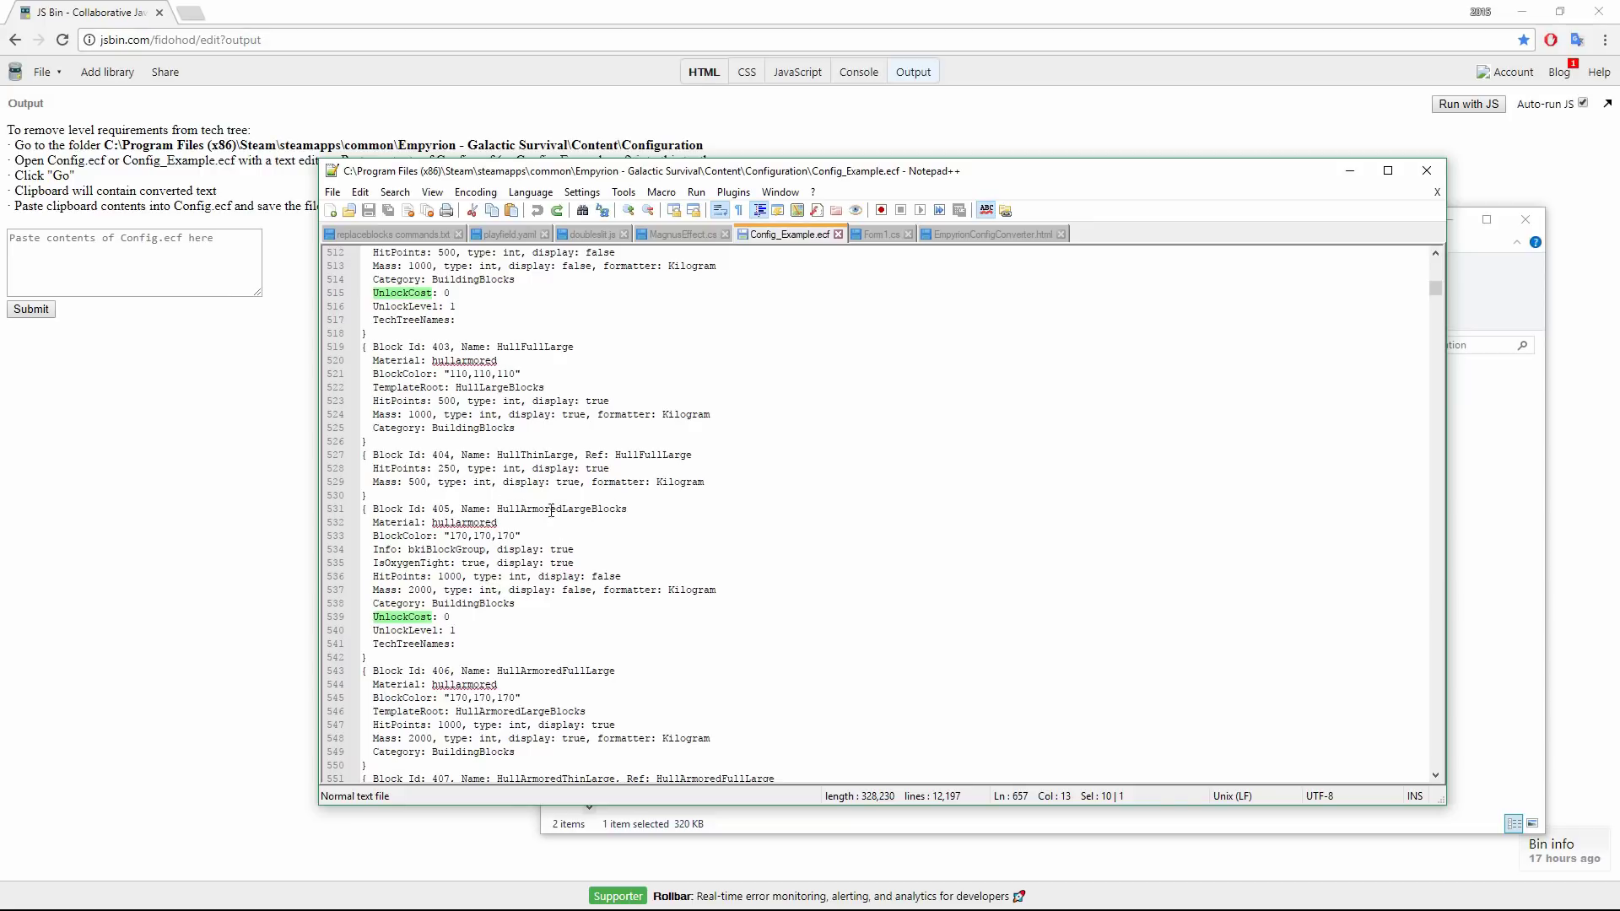
# - Inspect the HullArmoredLargeBlocks unlock lines, then copy the entire file to the clipboard
pyautogui.click(375, 617)
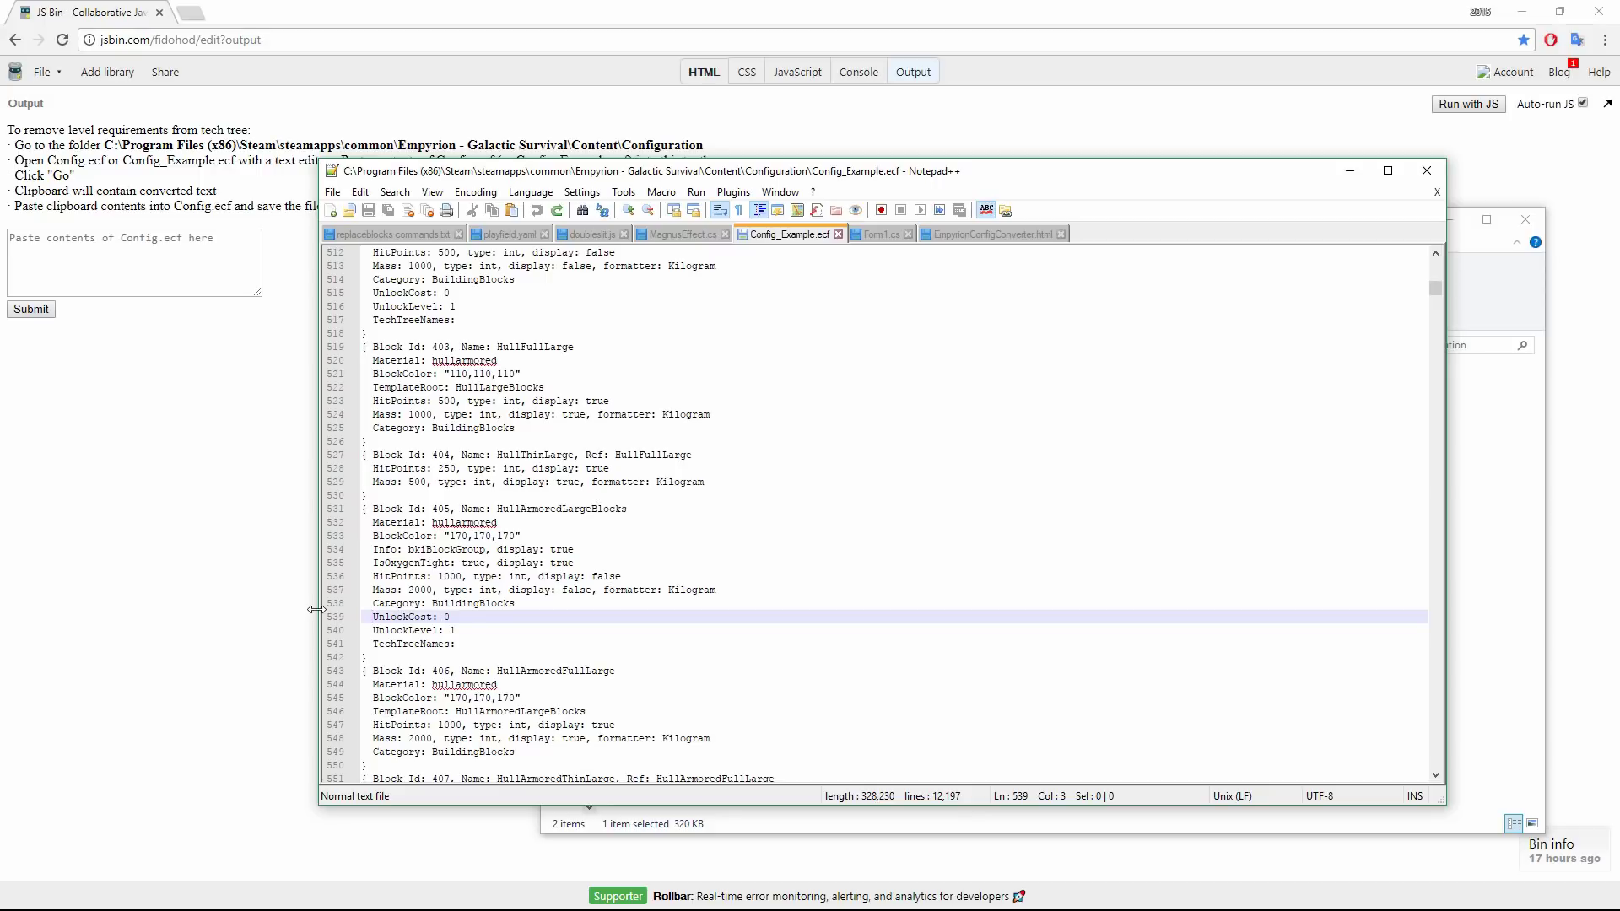
pyautogui.moveTo(372, 617); pyautogui.dragTo(470, 629)
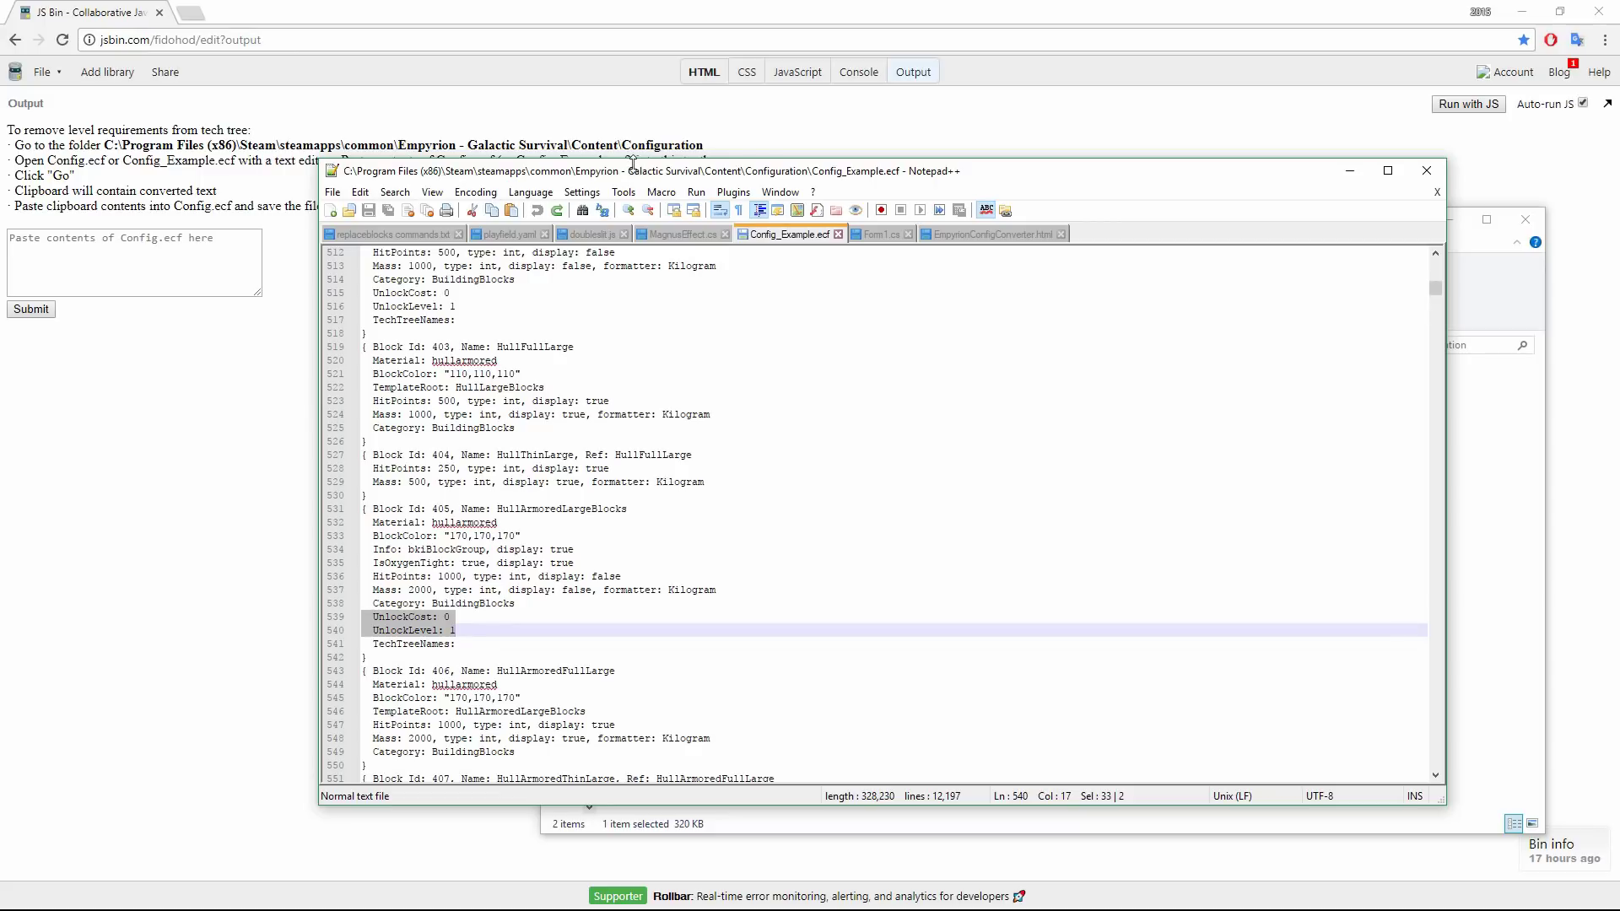
pyautogui.tripleClick(512, 414)
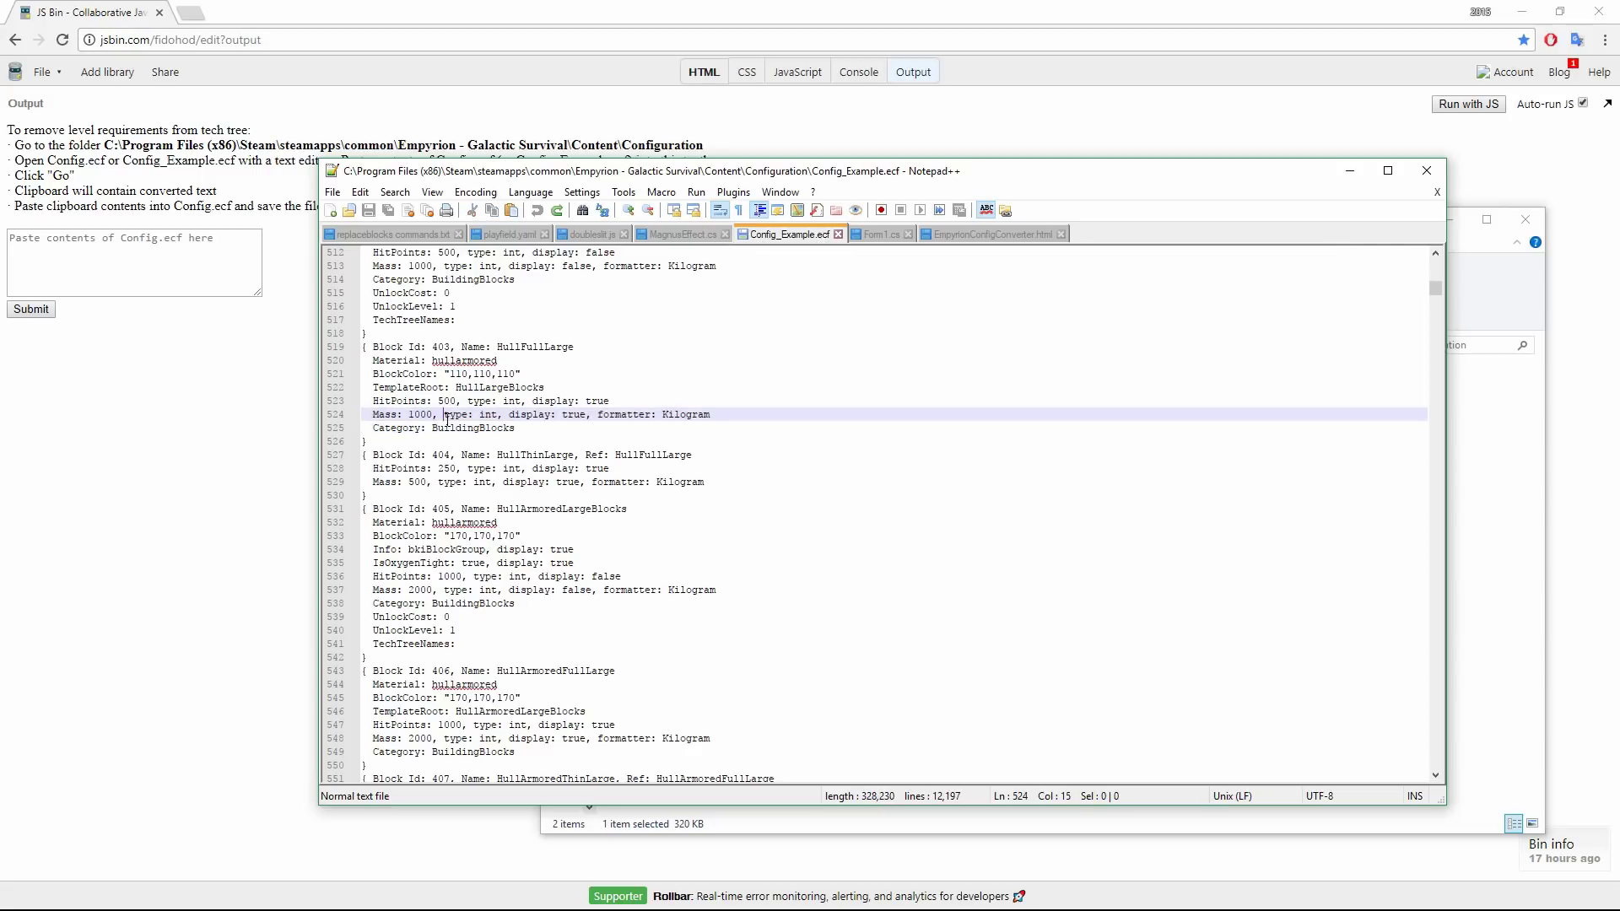
pyautogui.hotkey('ctrl', 'a')
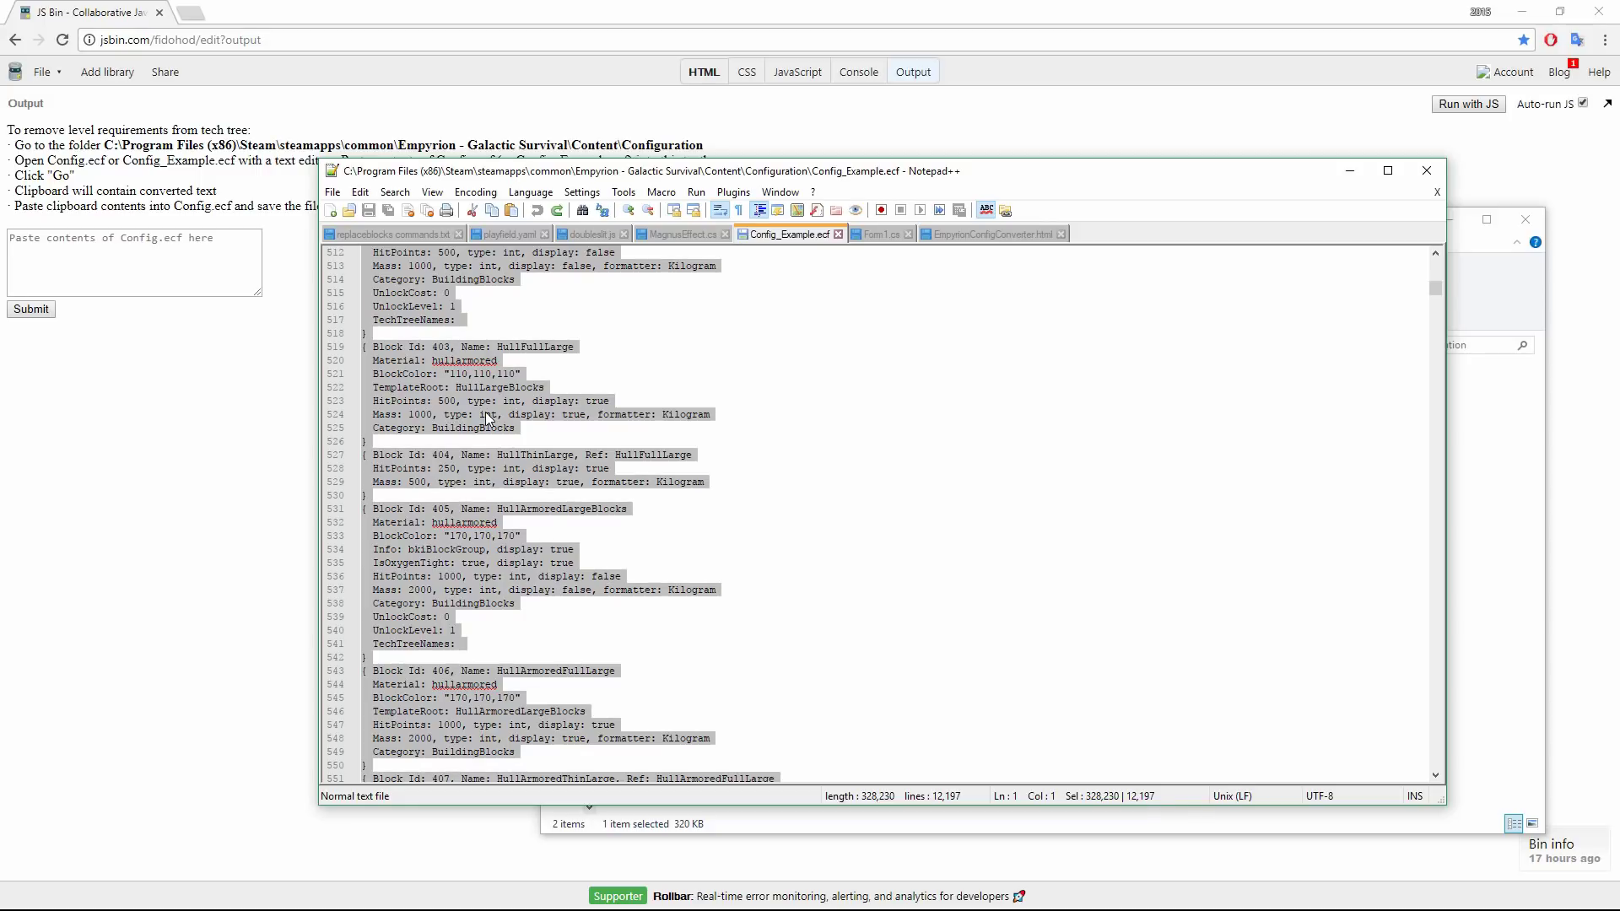
pyautogui.hotkey('ctrl', 'c')
# - Paste the config into the JS Bin converter, submit it, and return to the Configuration folder
pyautogui.click(31, 253)
pyautogui.rightClick(92, 254)
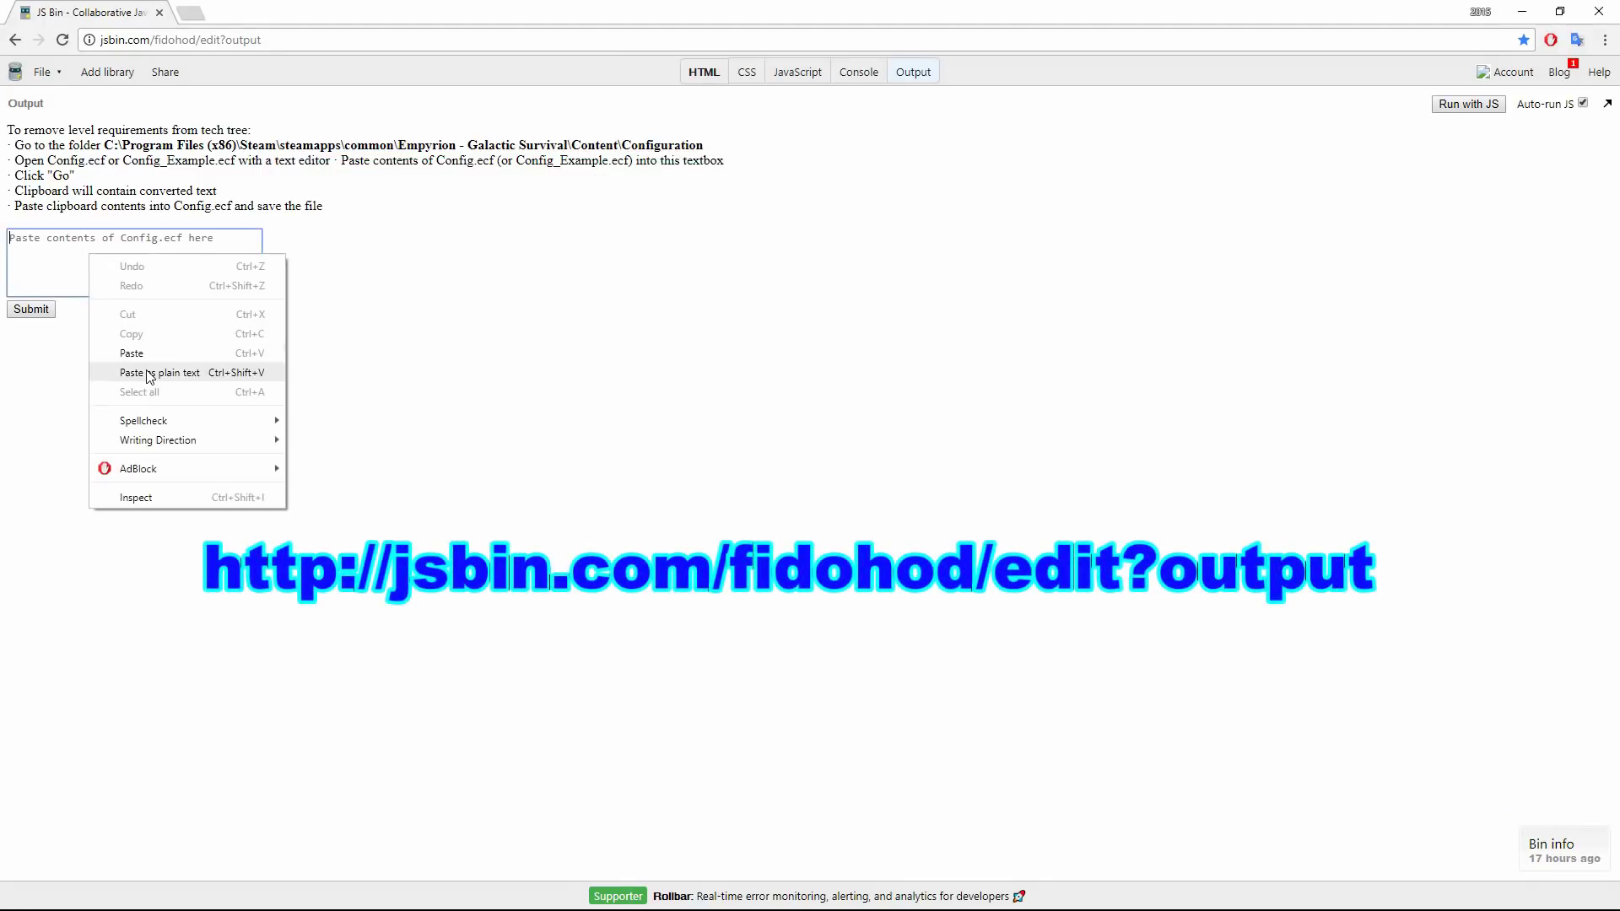
pyautogui.click(150, 374)
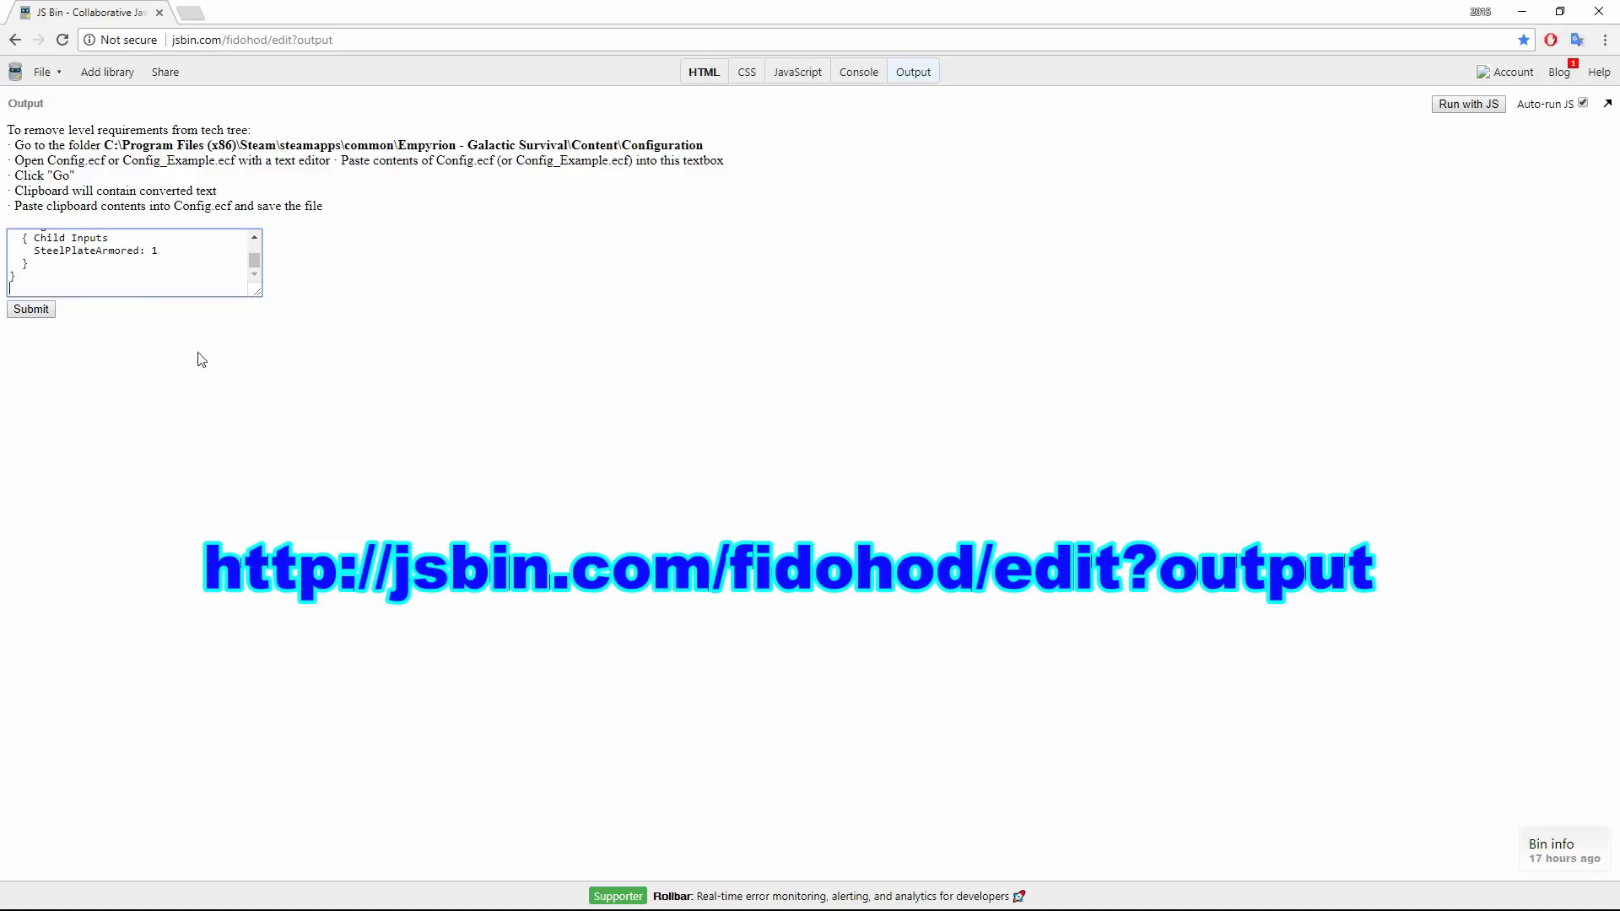
pyautogui.click(30, 311)
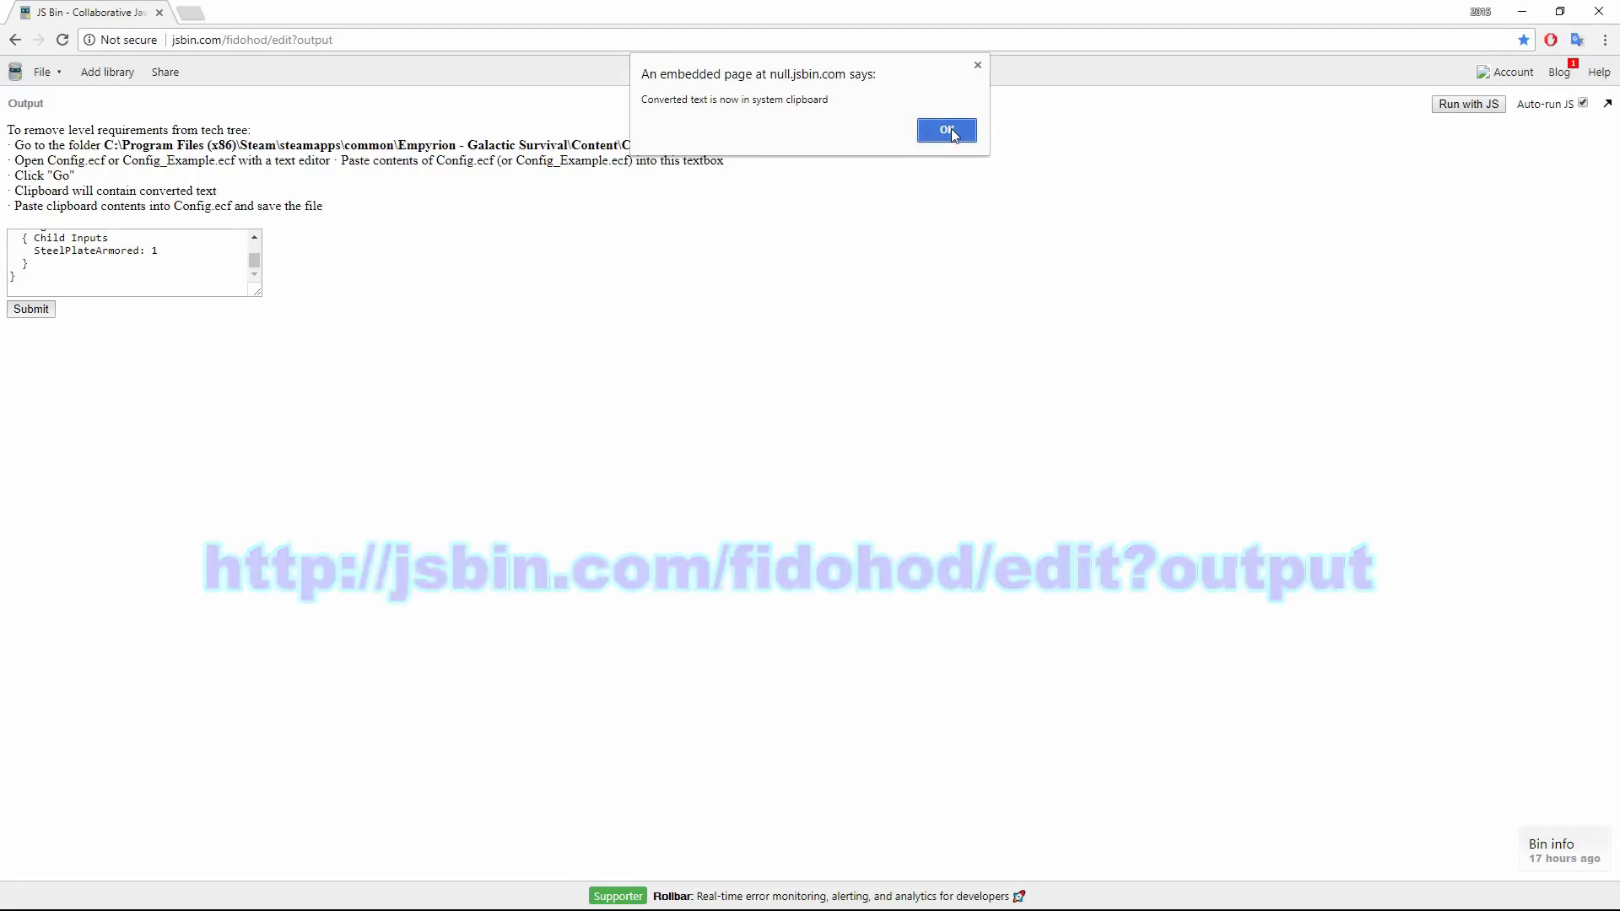
pyautogui.click(950, 128)
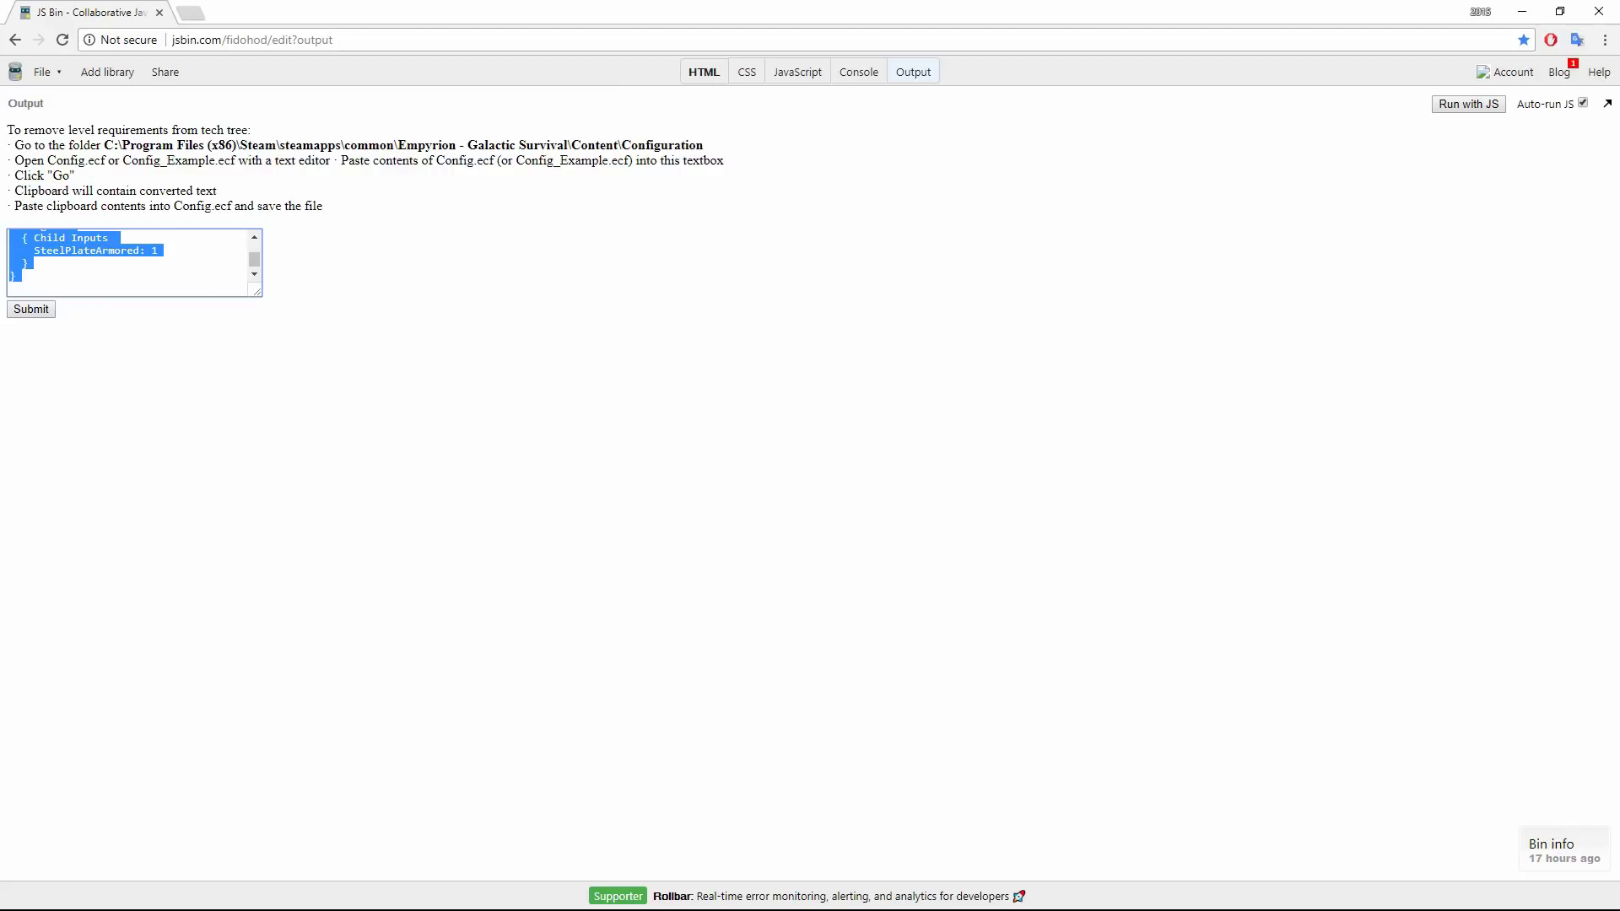
pyautogui.hotkey('alt', 'Tab')
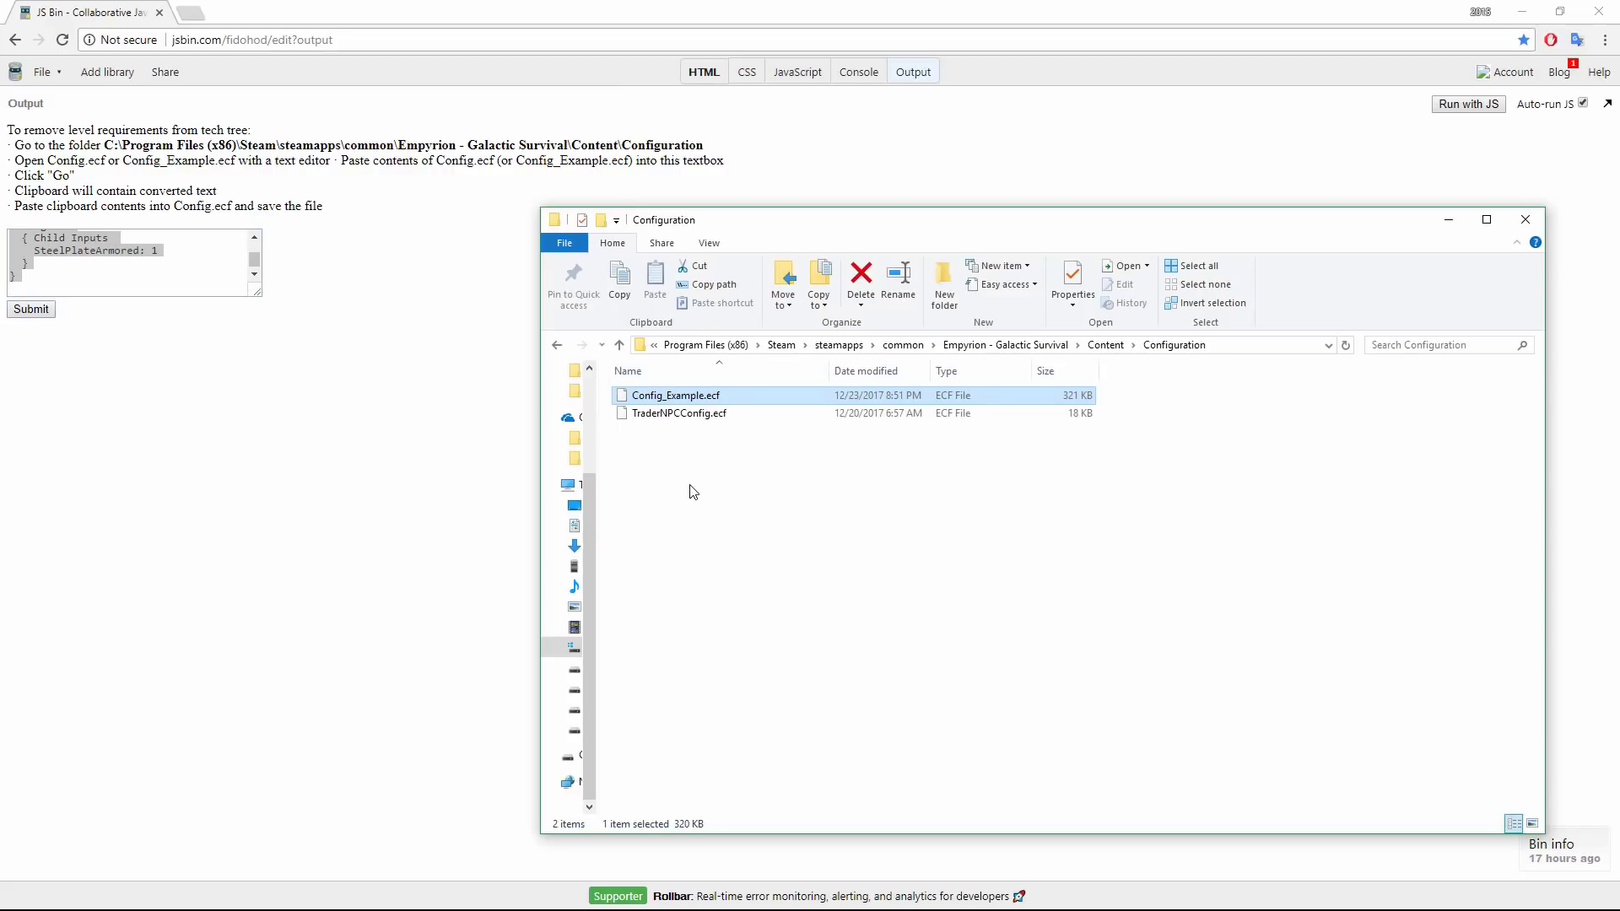
# - Create a new text document named Config.ecf, accepting the extension change
pyautogui.rightClick(674, 471)
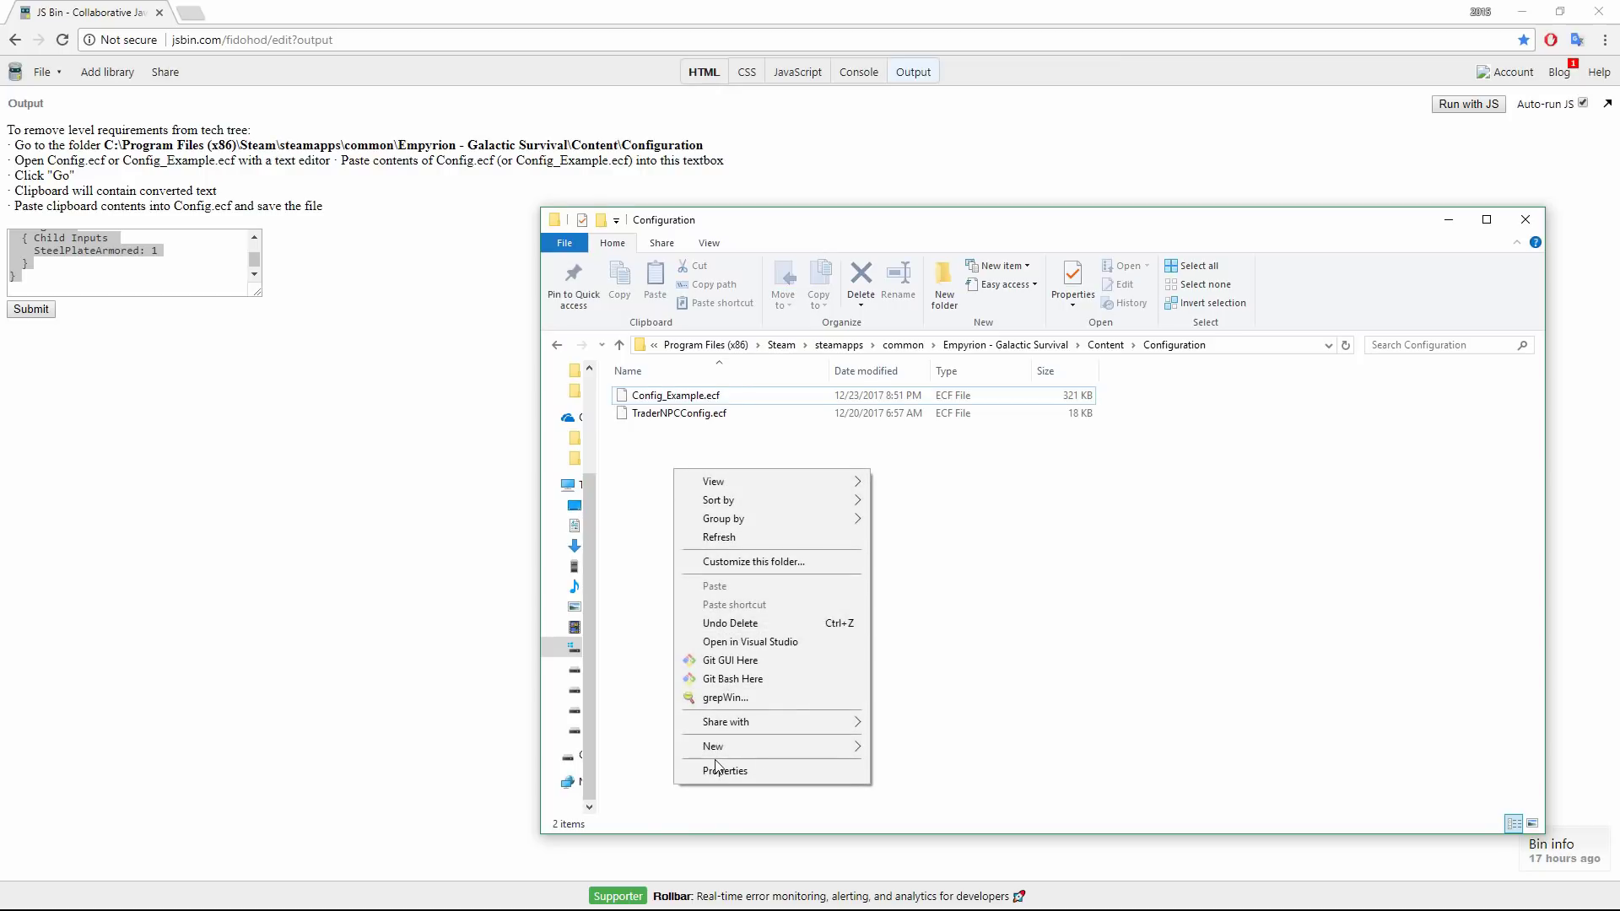
pyautogui.moveTo(713, 746)
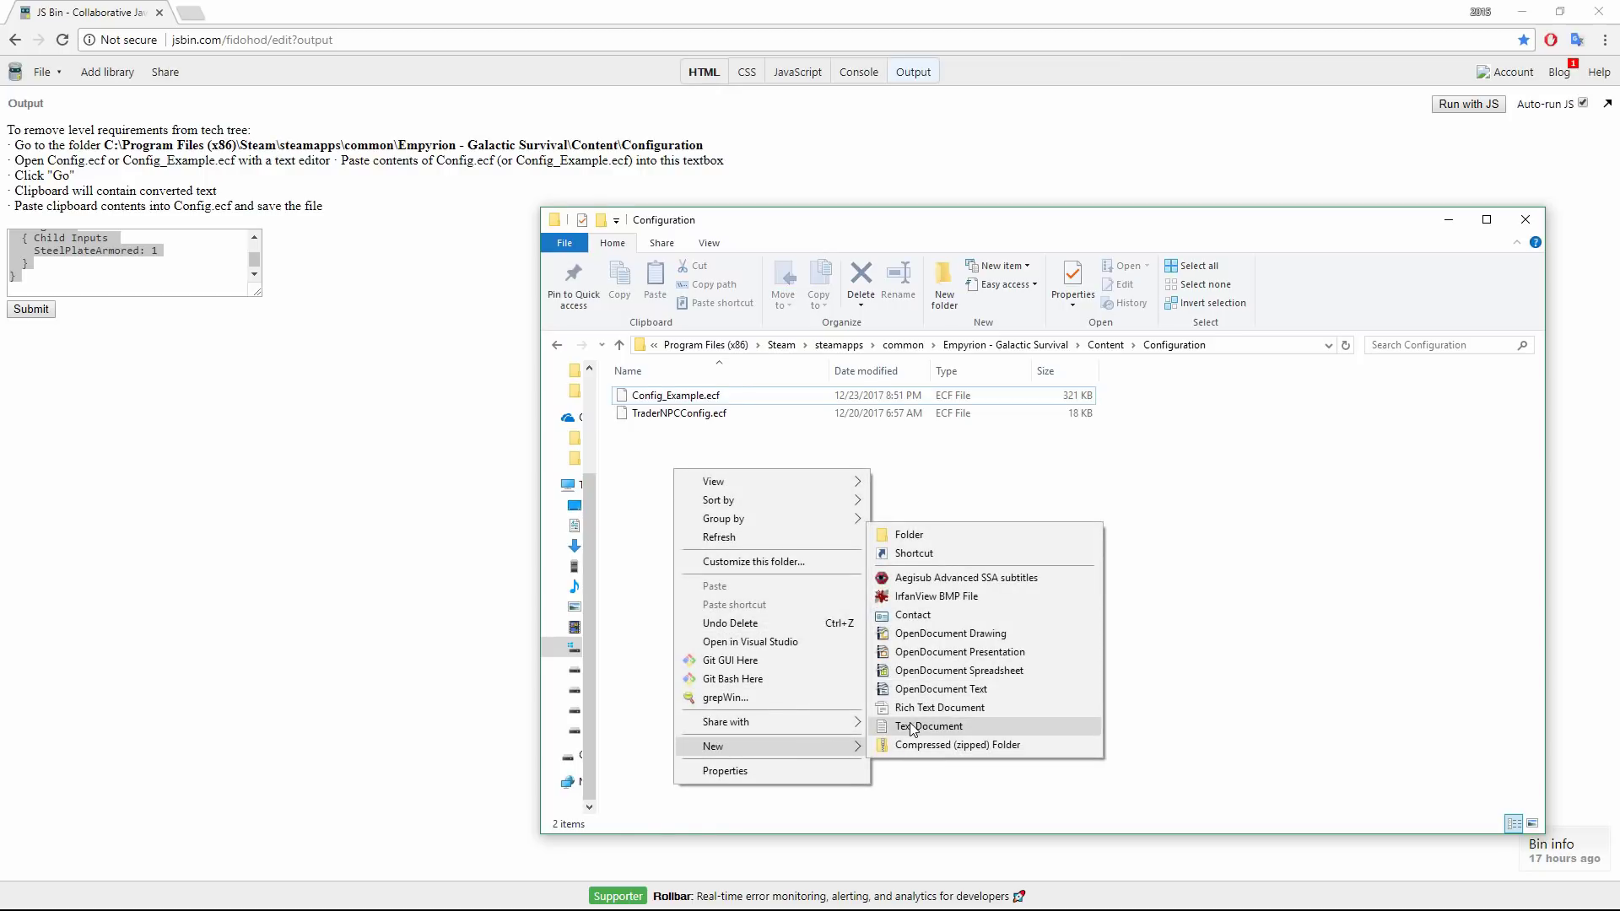
pyautogui.click(911, 728)
pyautogui.write('Config.')
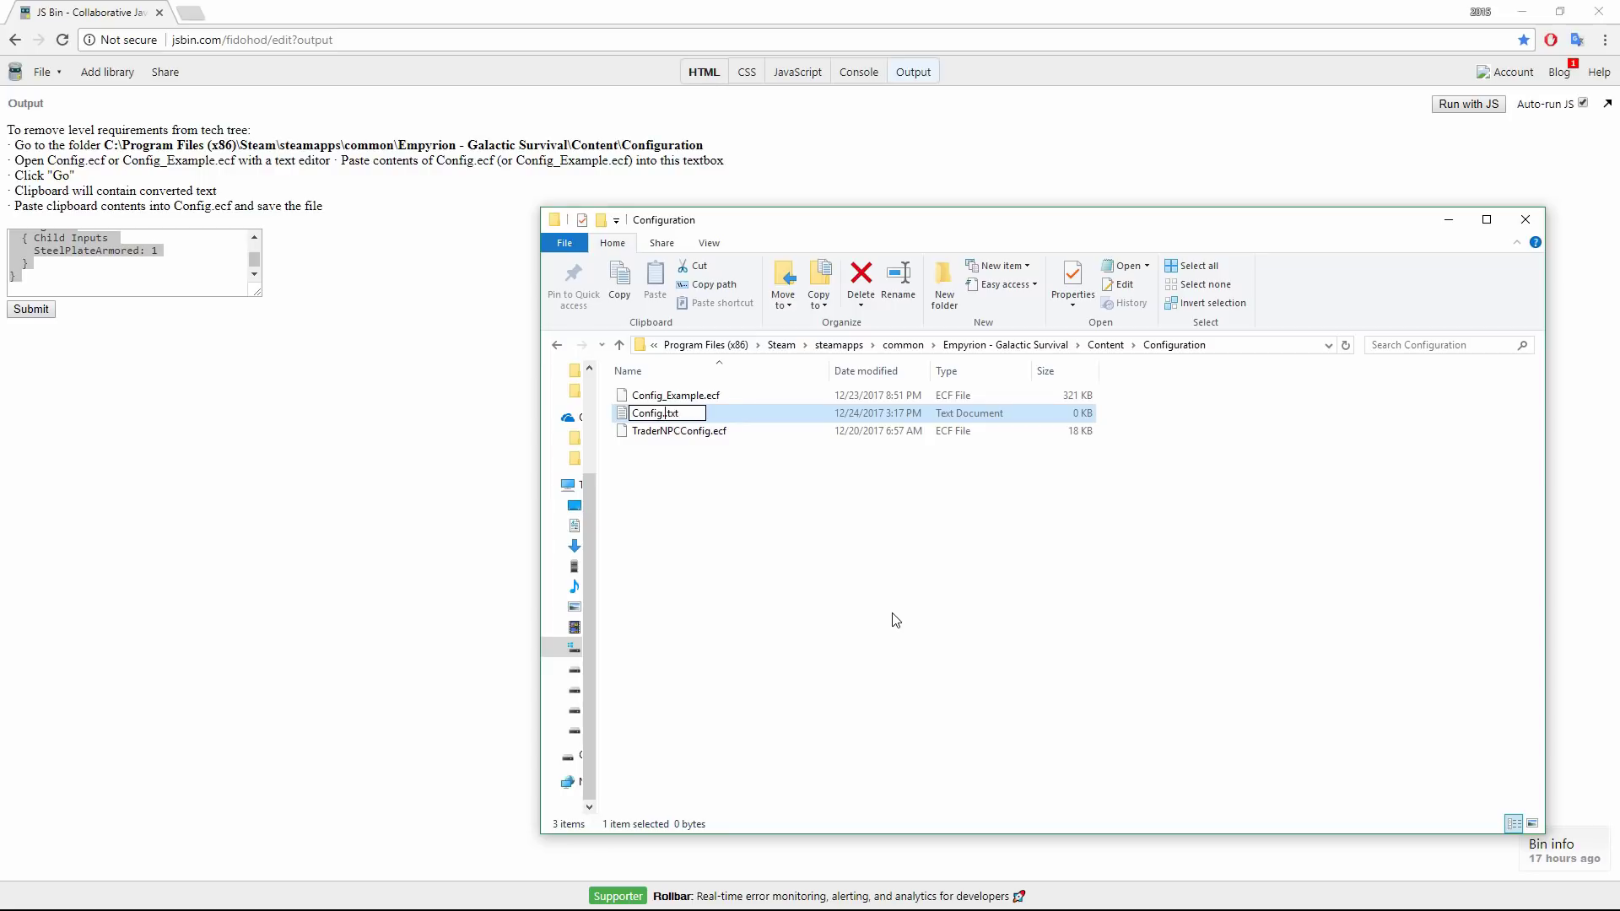
pyautogui.write('ecf')
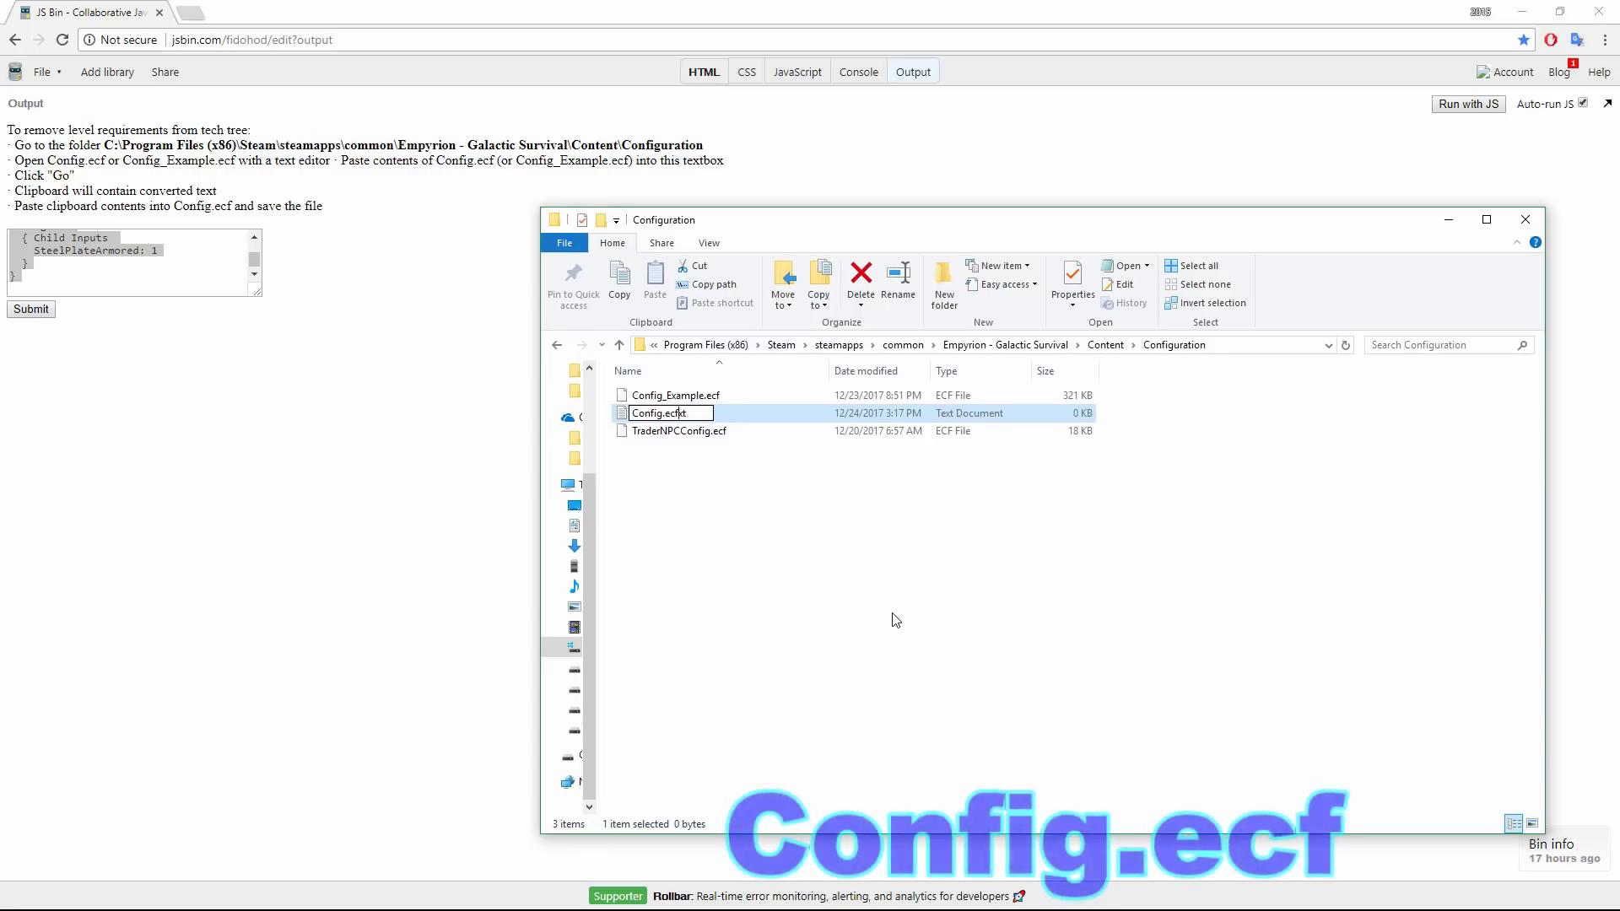
pyautogui.hotkey('shift', 'End')
pyautogui.press('Delete')
pyautogui.press('Return')
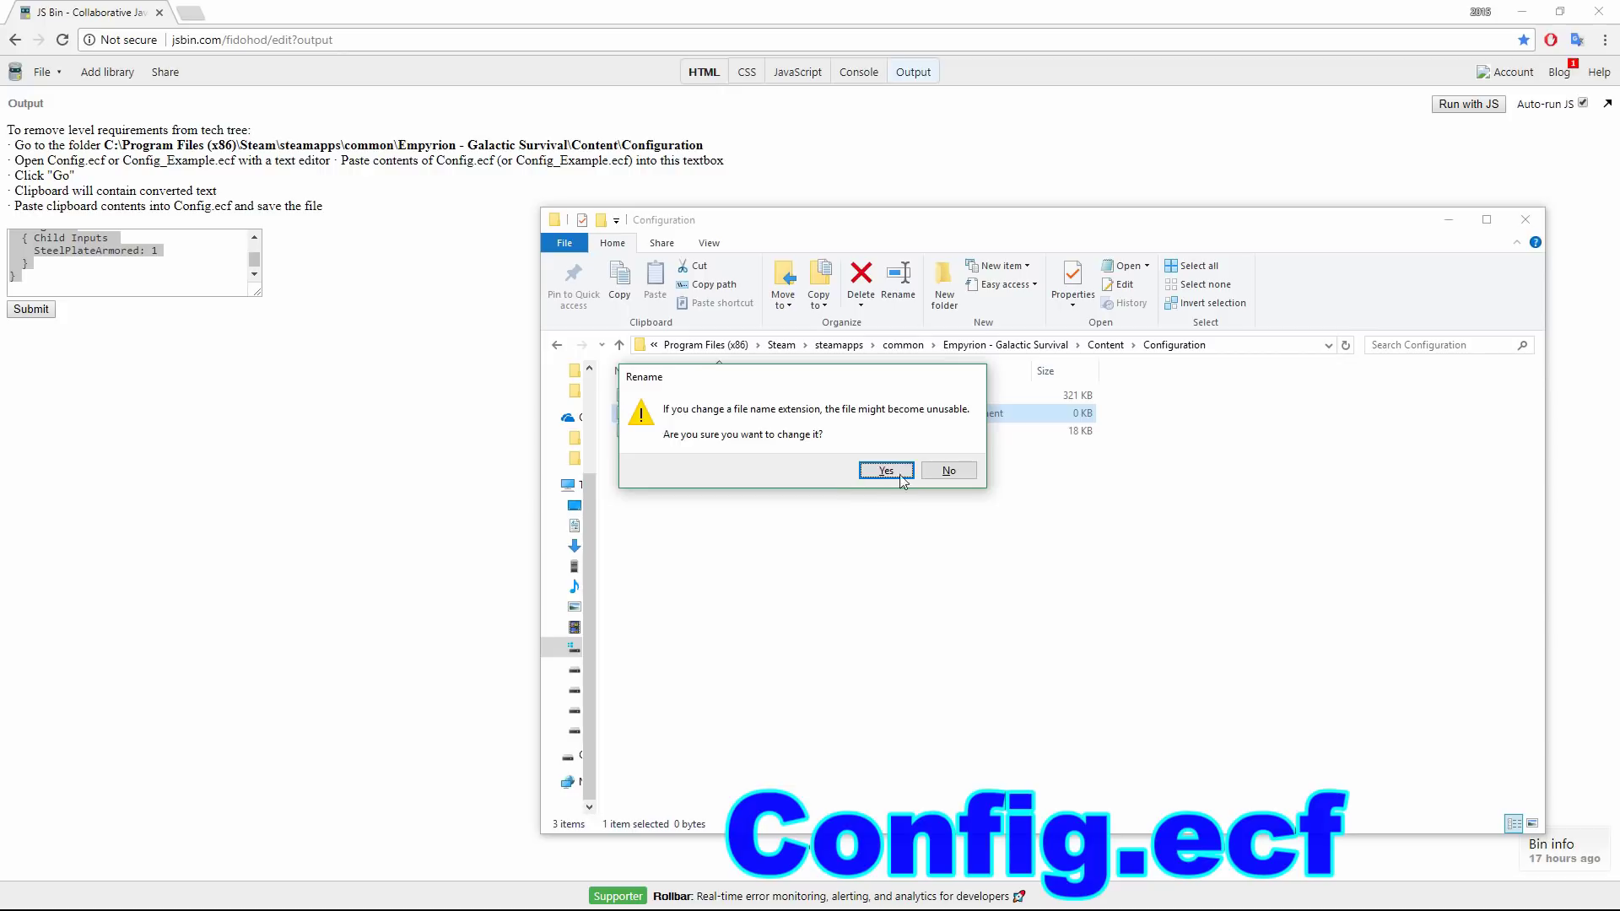
pyautogui.click(886, 470)
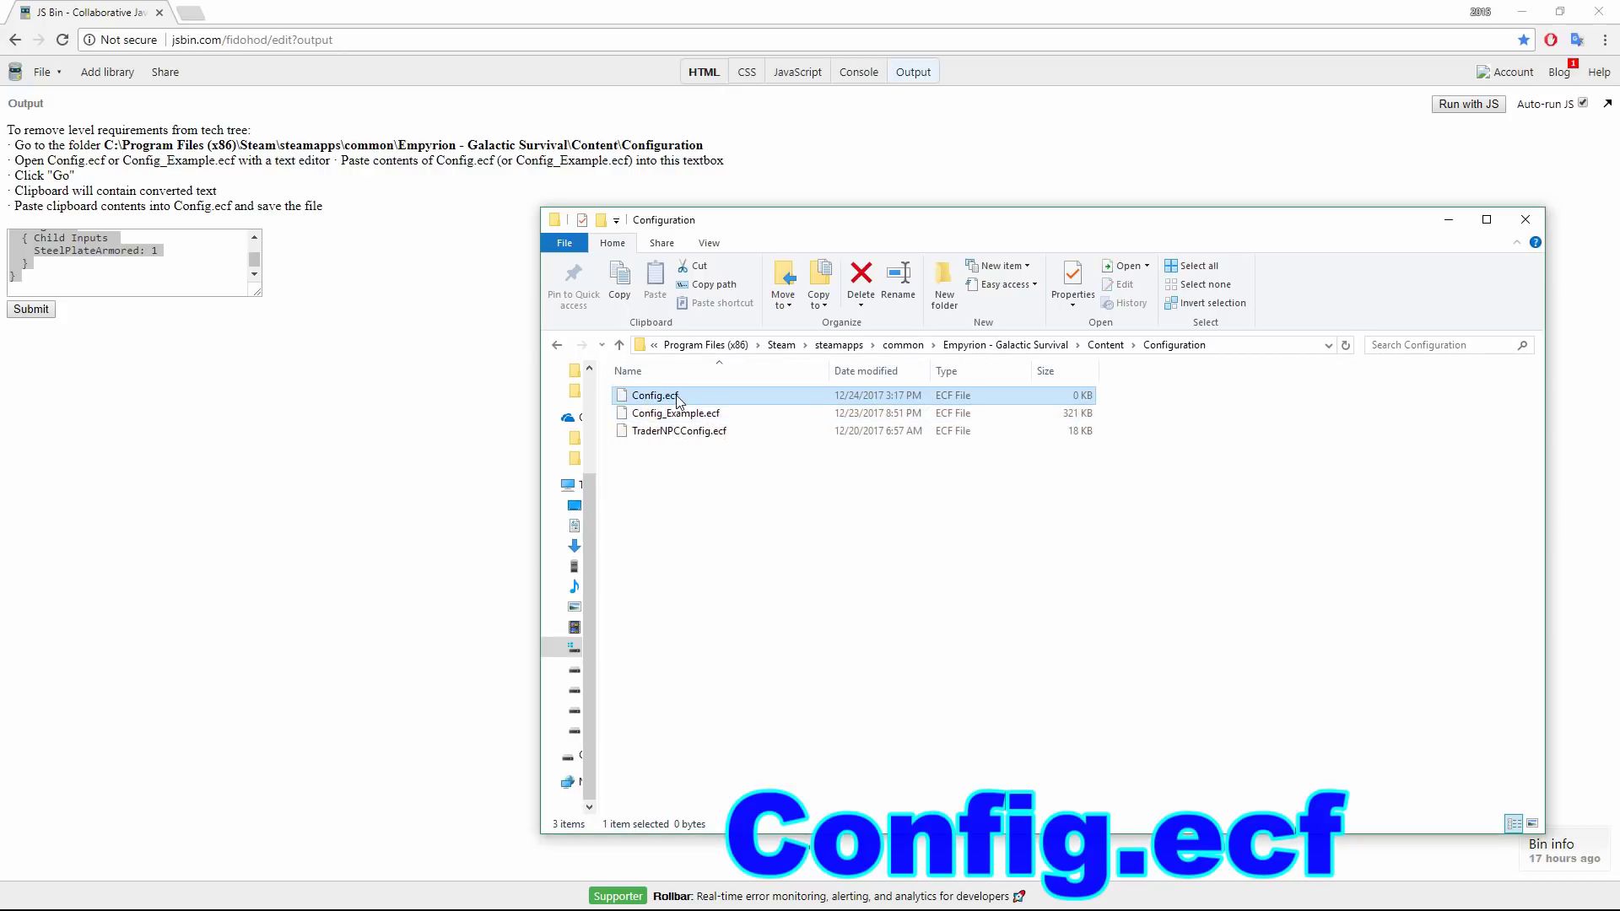
pyautogui.rightClick(674, 400)
# - Paste the converted text into Config.ecf, check the GravityGeneratorMS unlock lines, and save
pyautogui.click(759, 464)
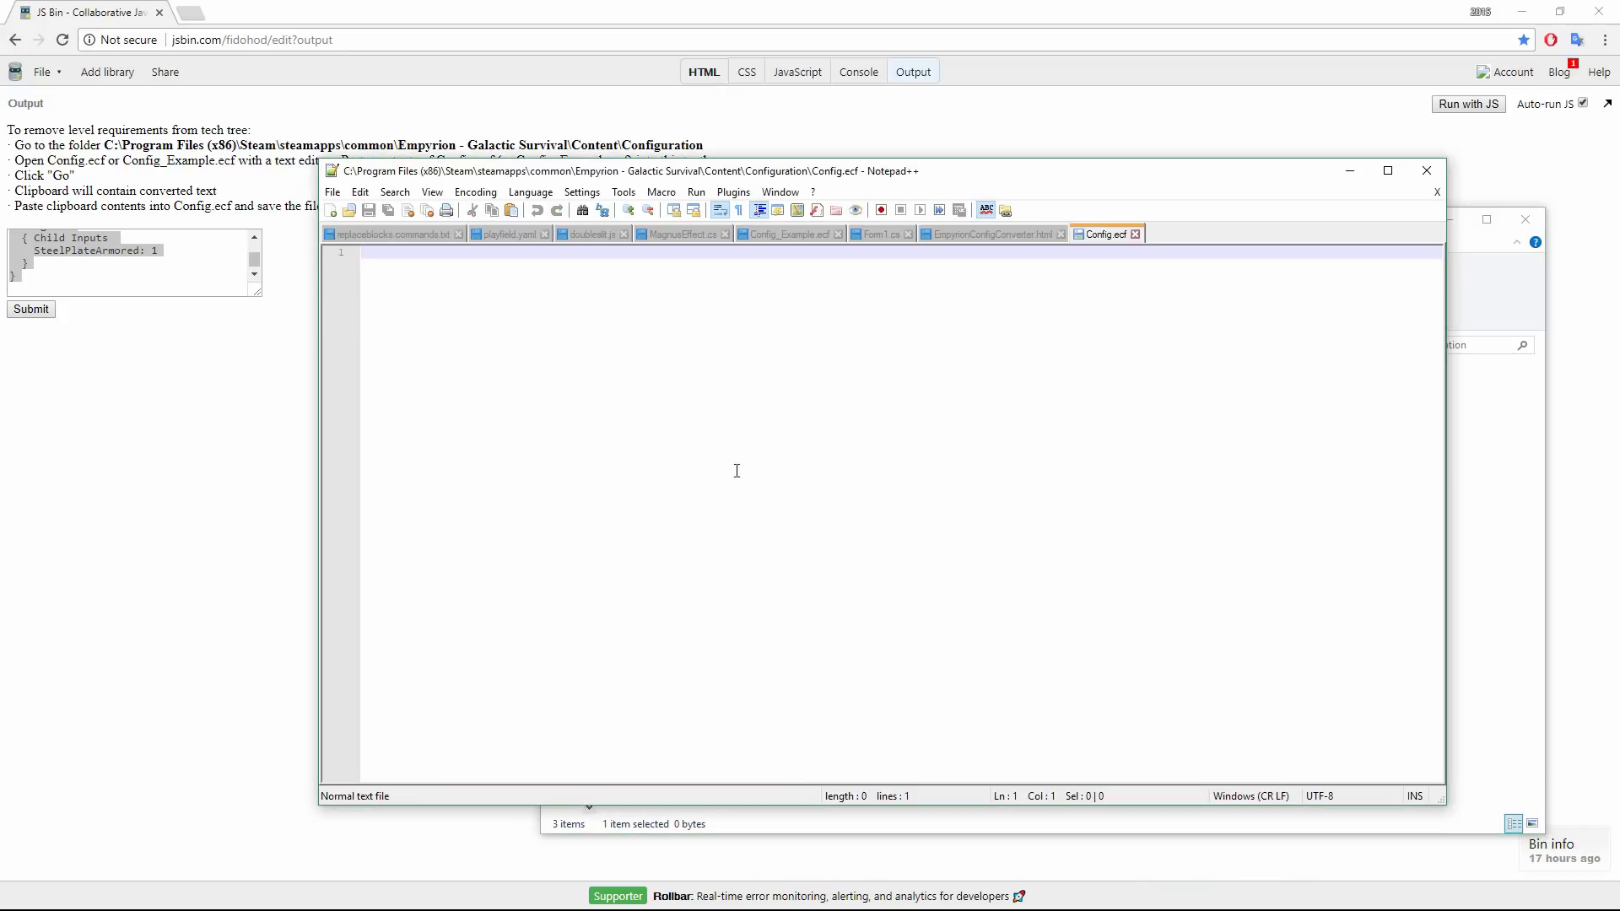
pyautogui.rightClick(460, 354)
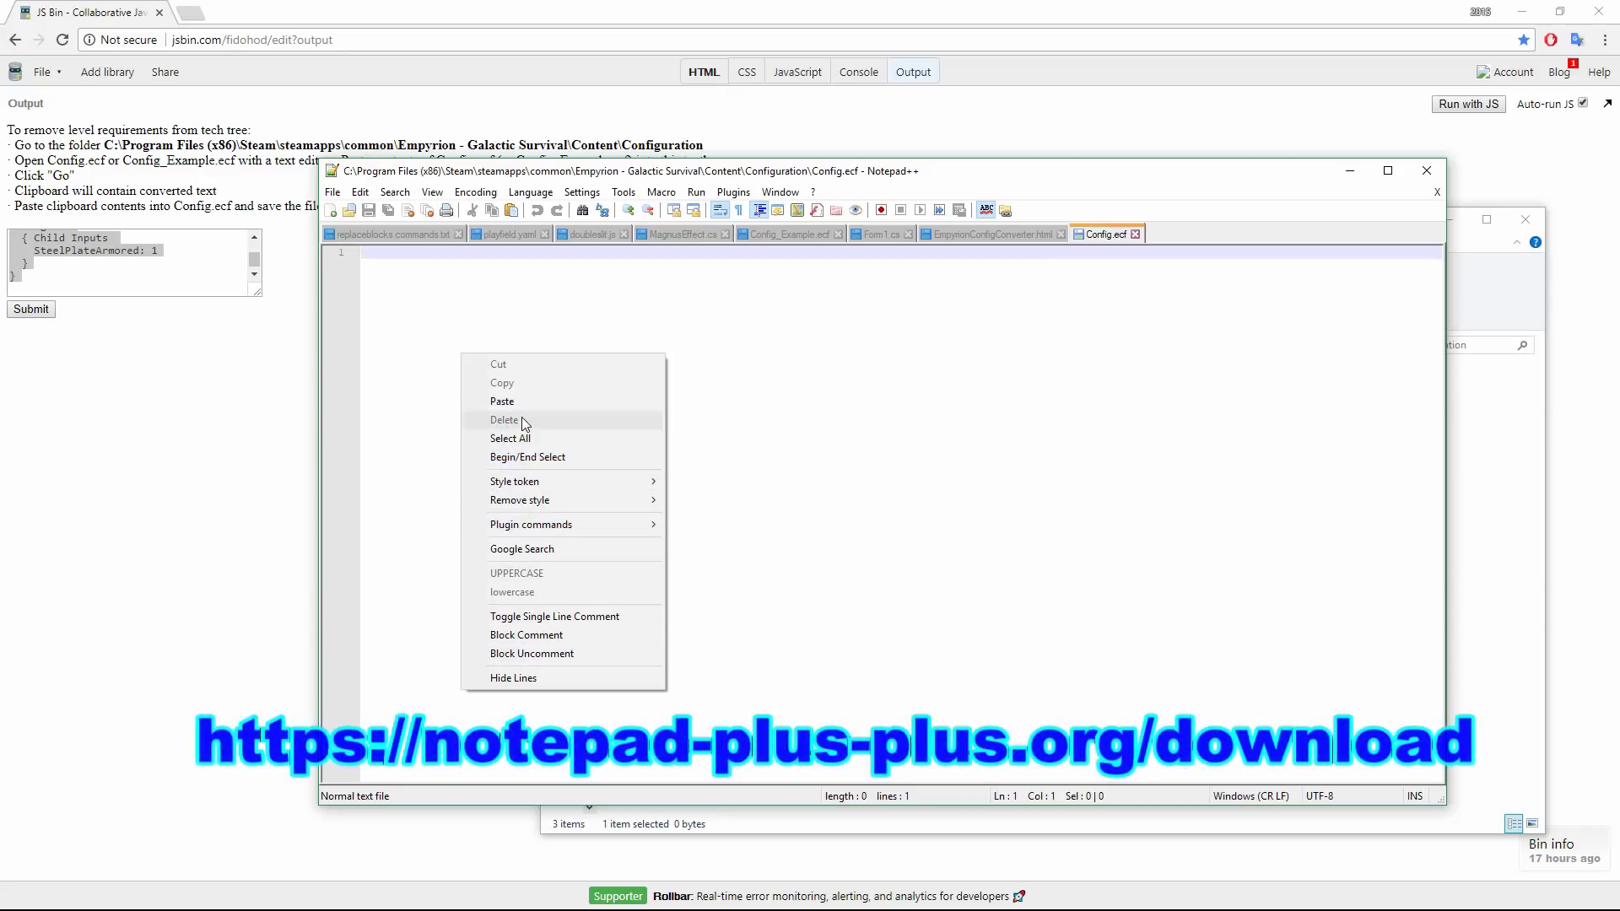
pyautogui.click(503, 402)
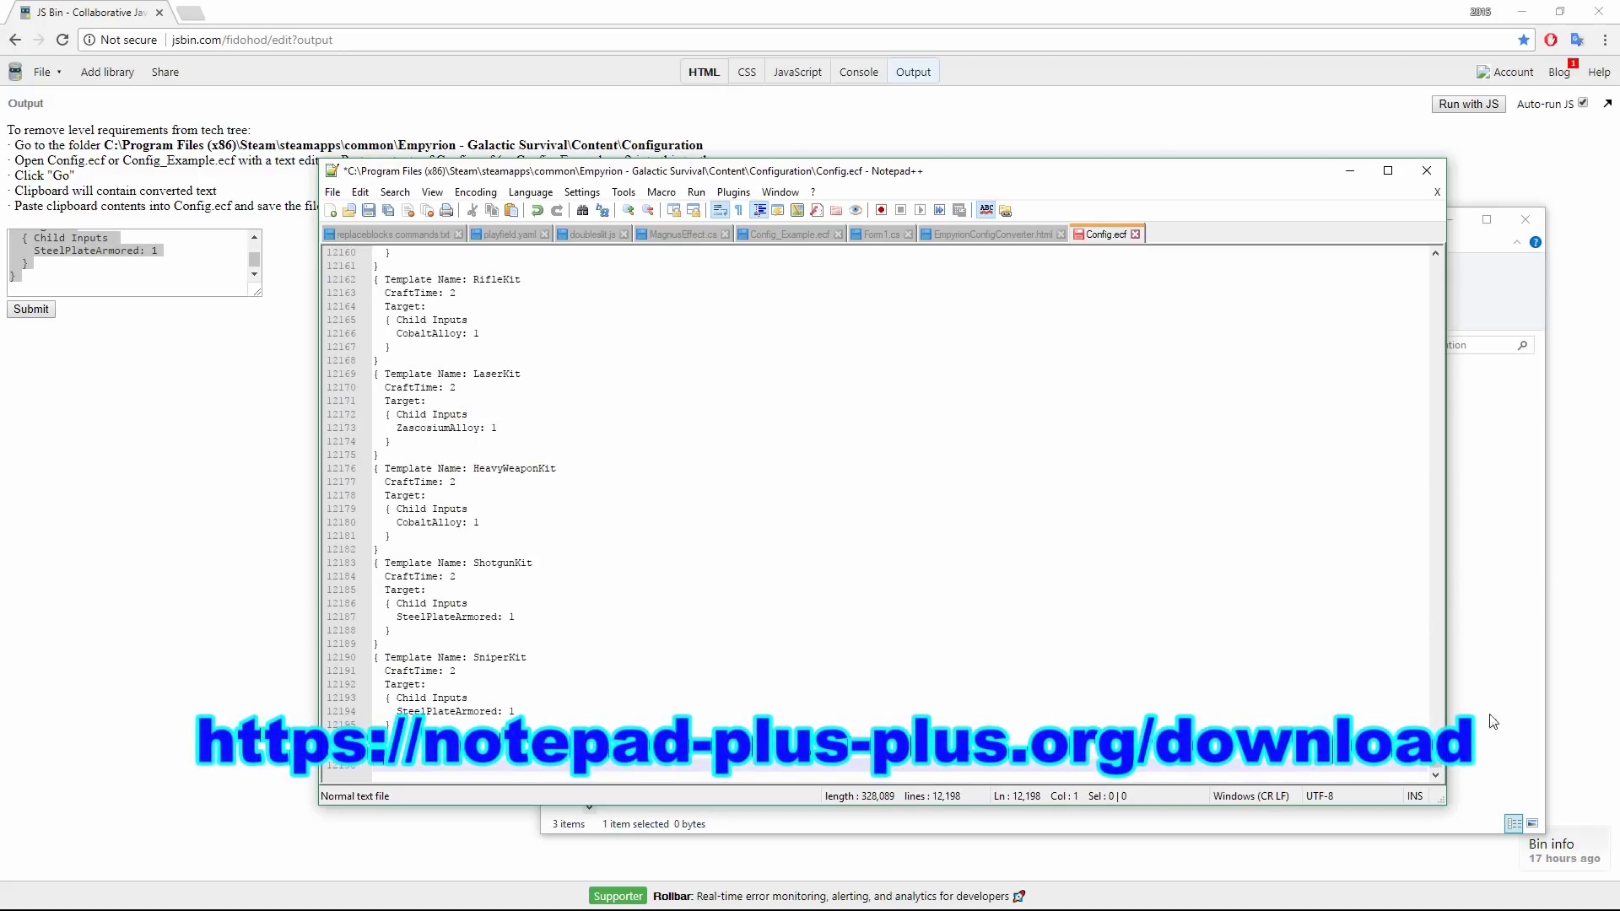
pyautogui.moveTo(1434, 766); pyautogui.dragTo(1434, 259)
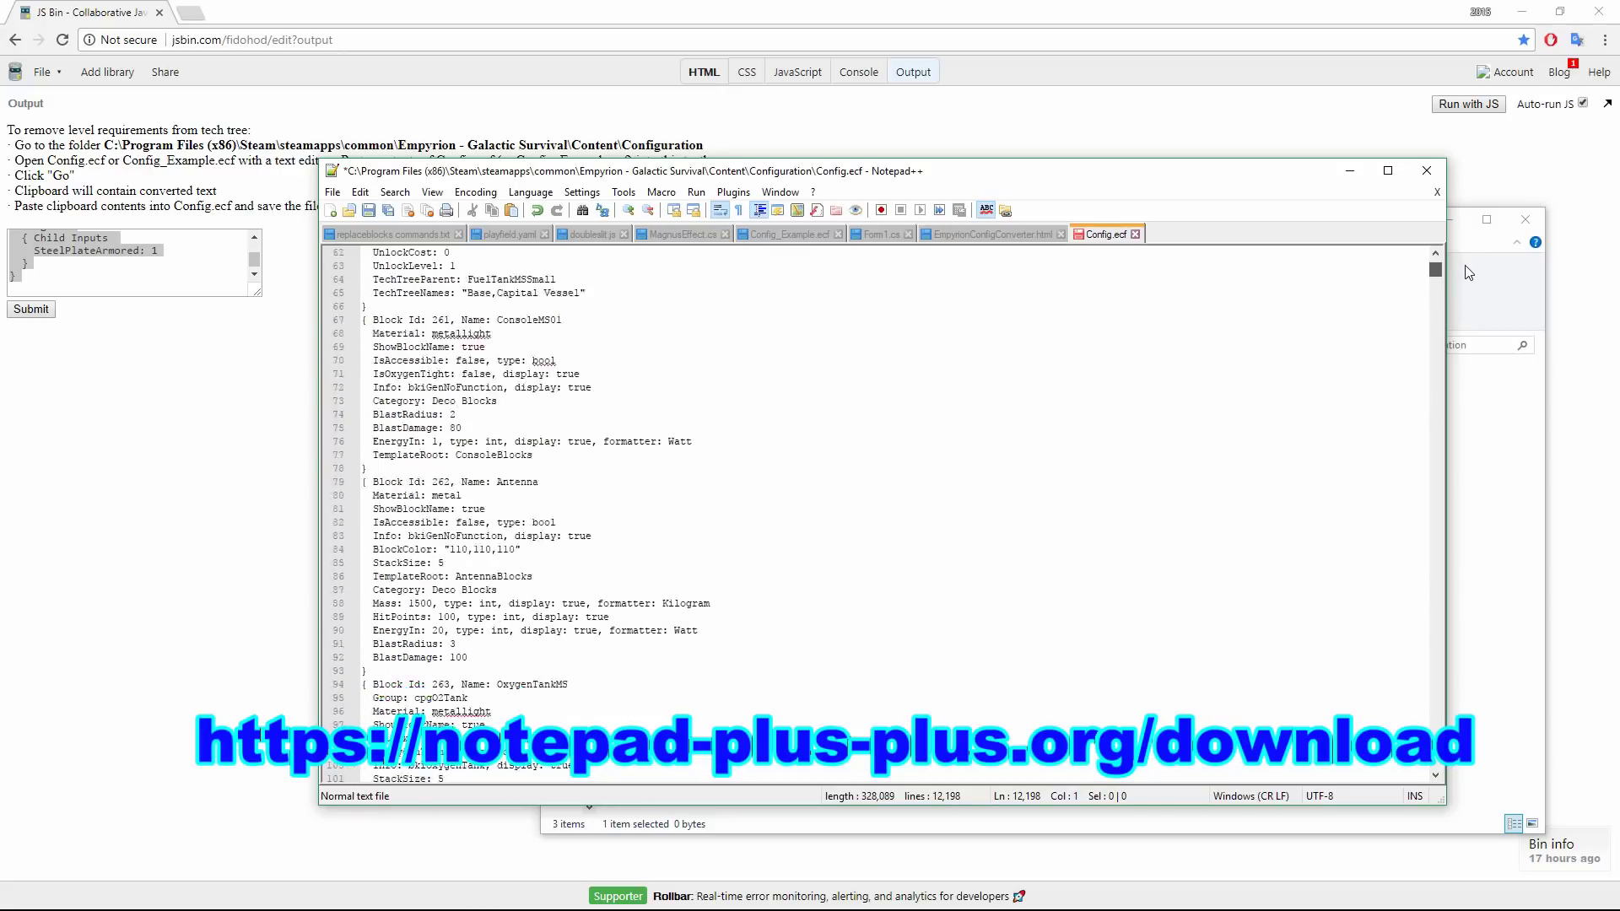
pyautogui.scroll(-15, 1466, 265)
pyautogui.scroll(-15, 1466, 268)
pyautogui.scroll(-15, 1468, 273)
pyautogui.scroll(7, 1469, 278)
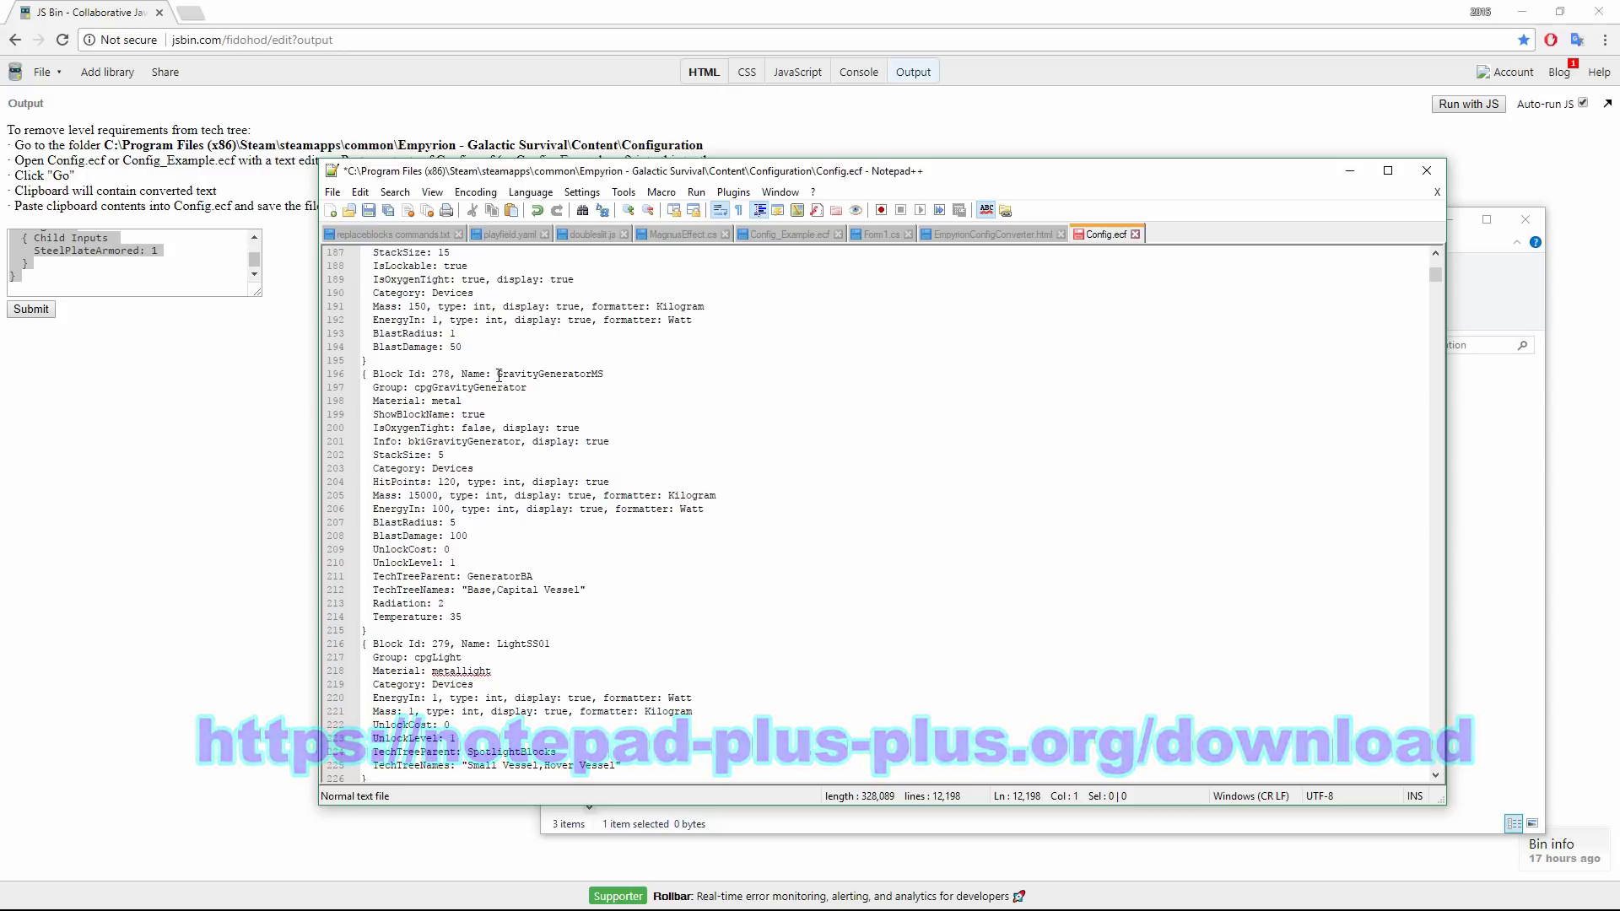
pyautogui.moveTo(498, 373); pyautogui.dragTo(495, 526)
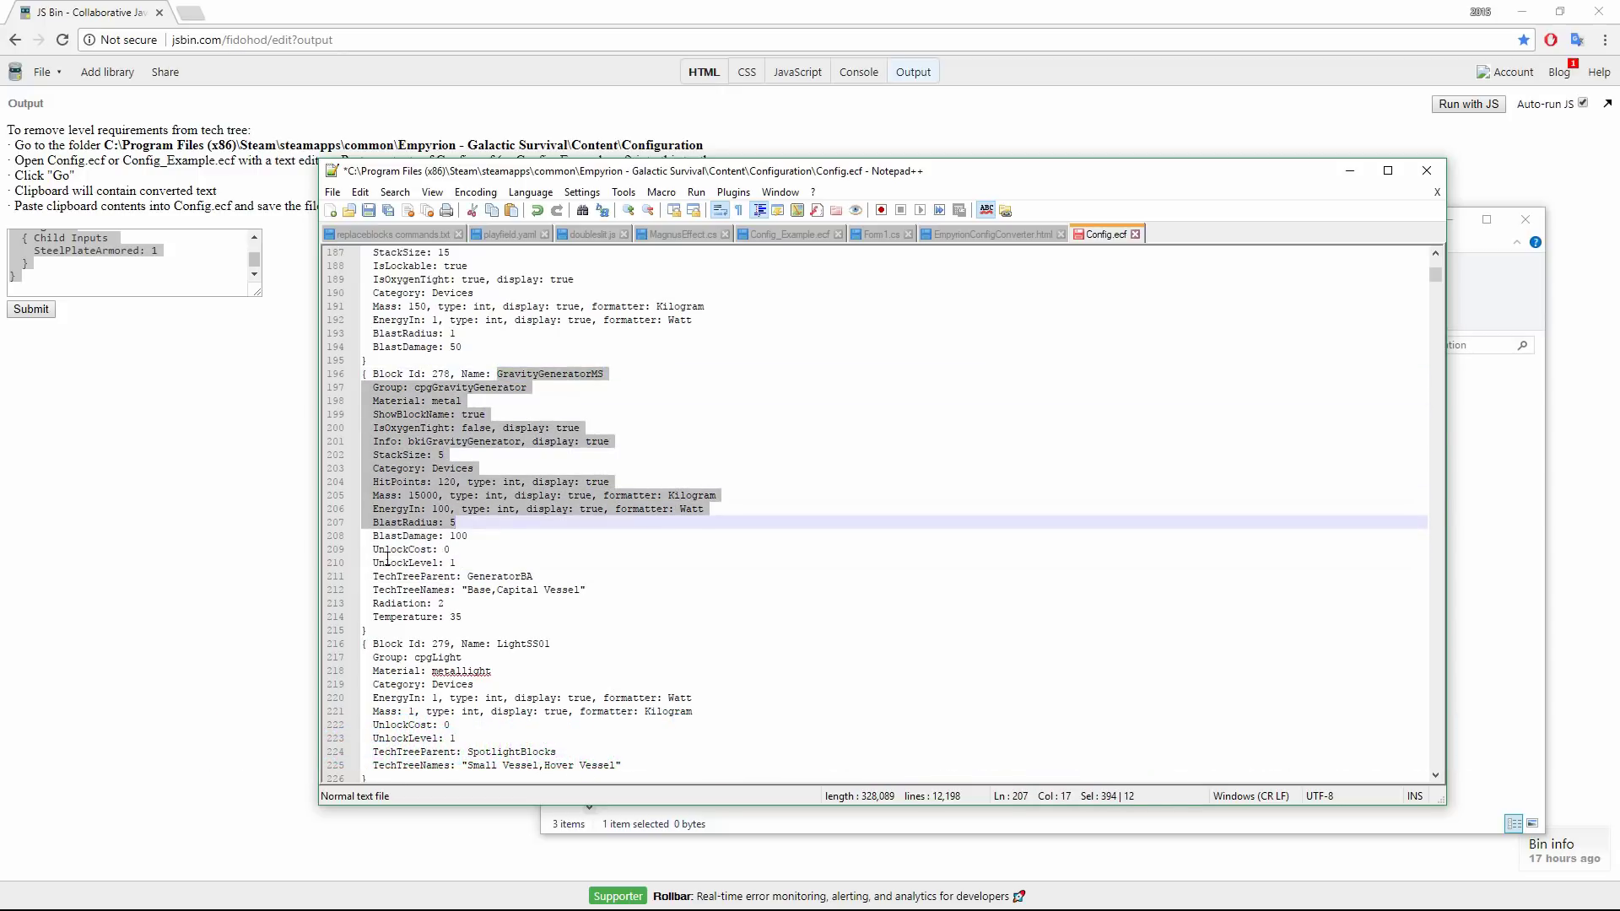
pyautogui.moveTo(372, 549); pyautogui.dragTo(498, 561)
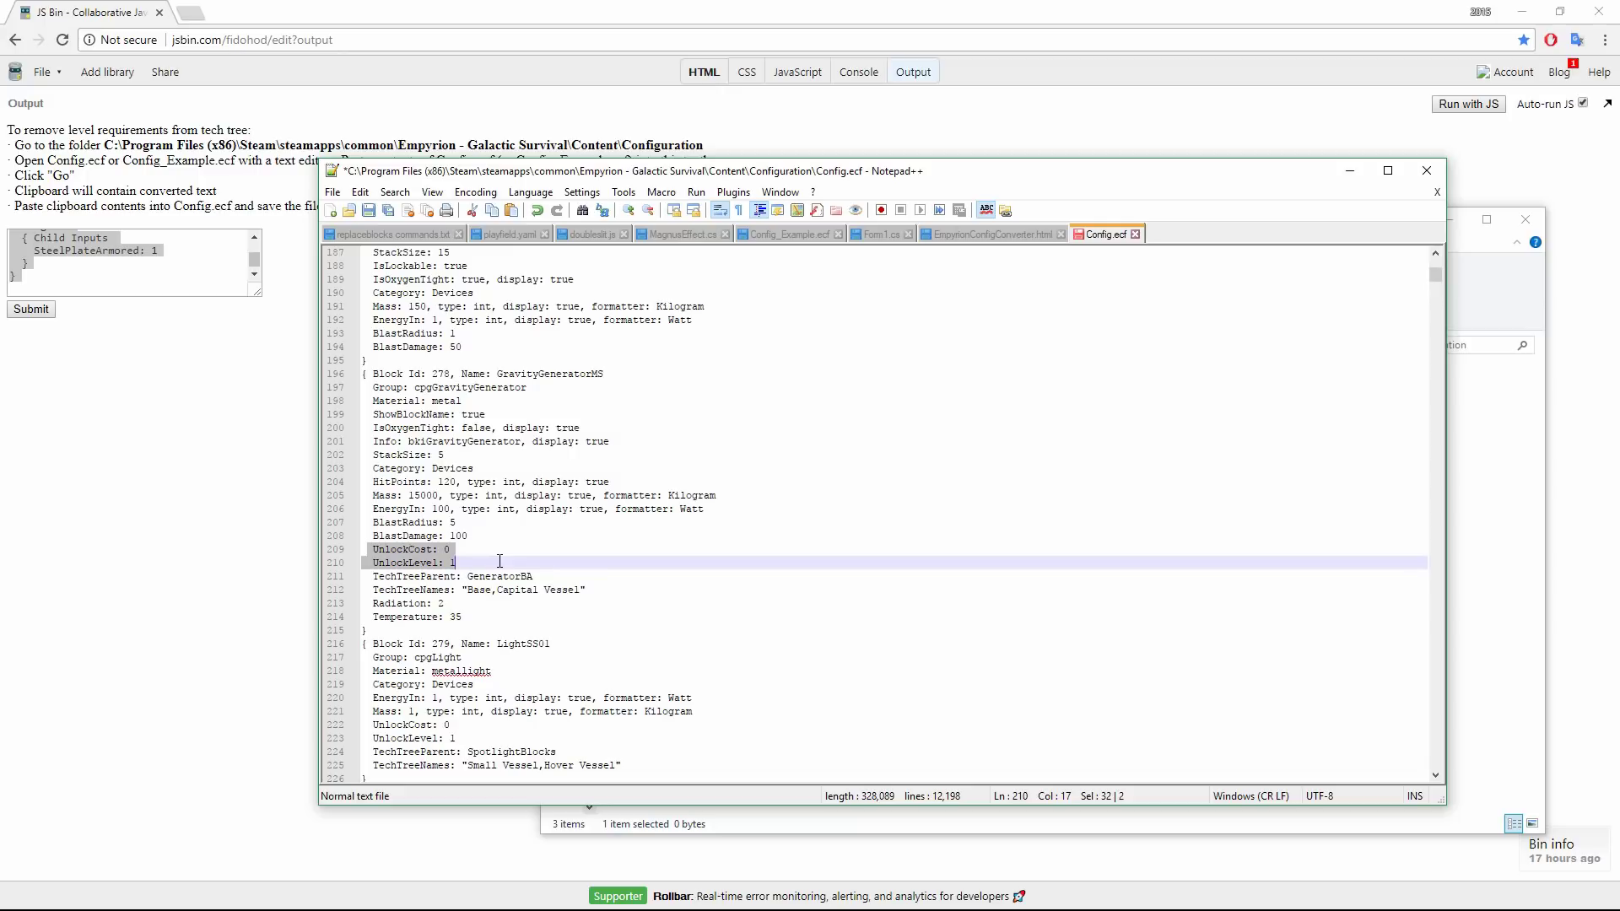
pyautogui.click(499, 560)
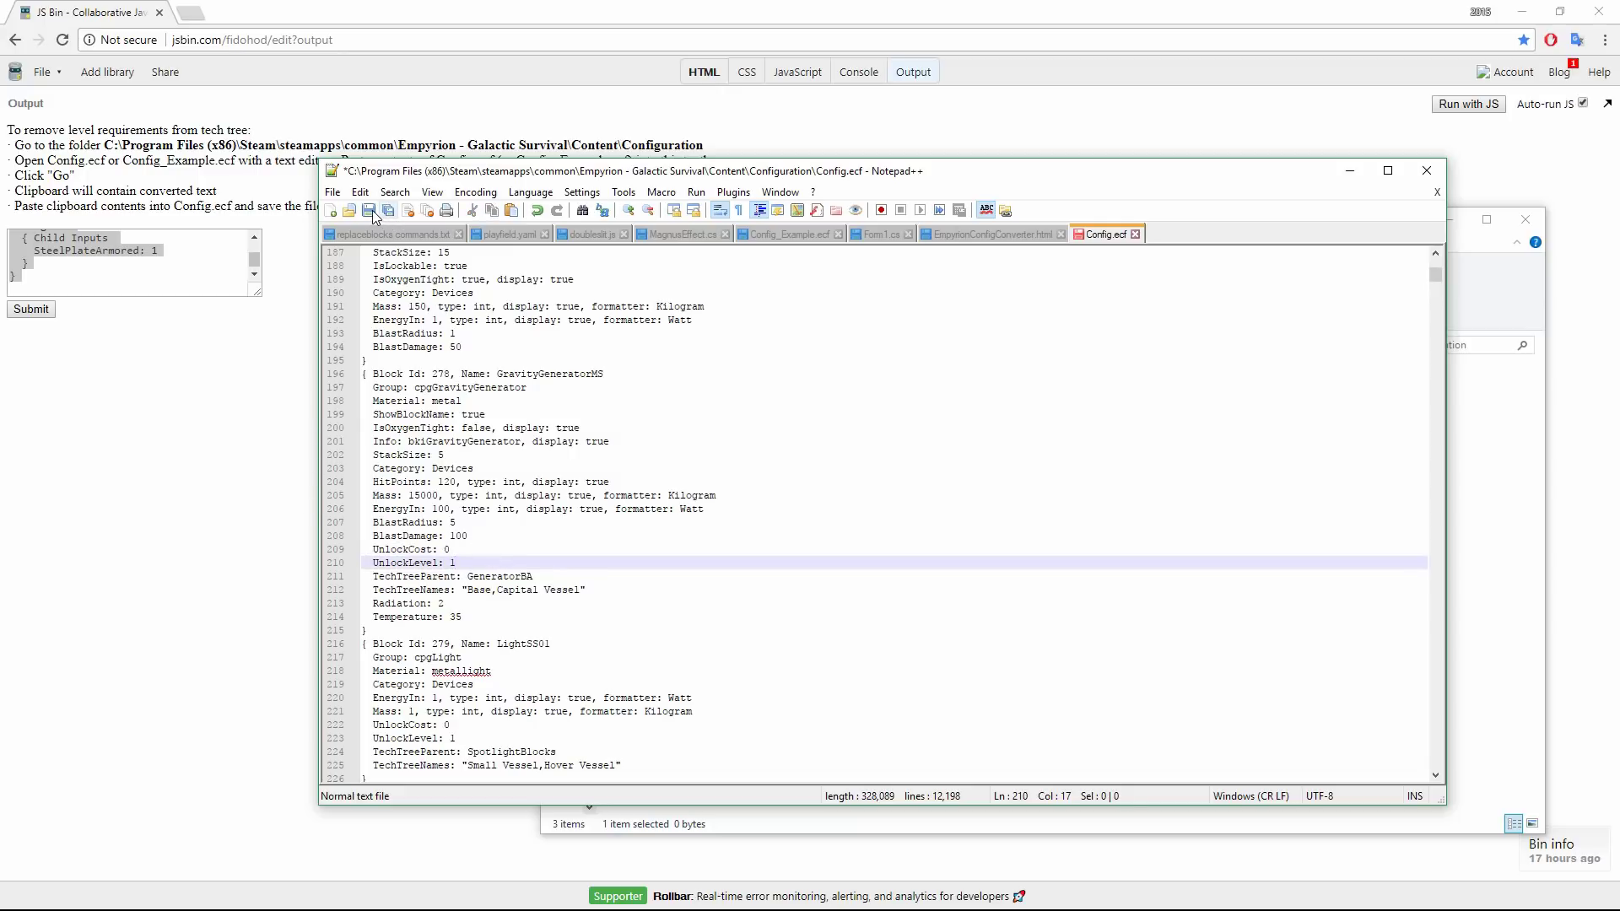
pyautogui.click(368, 210)
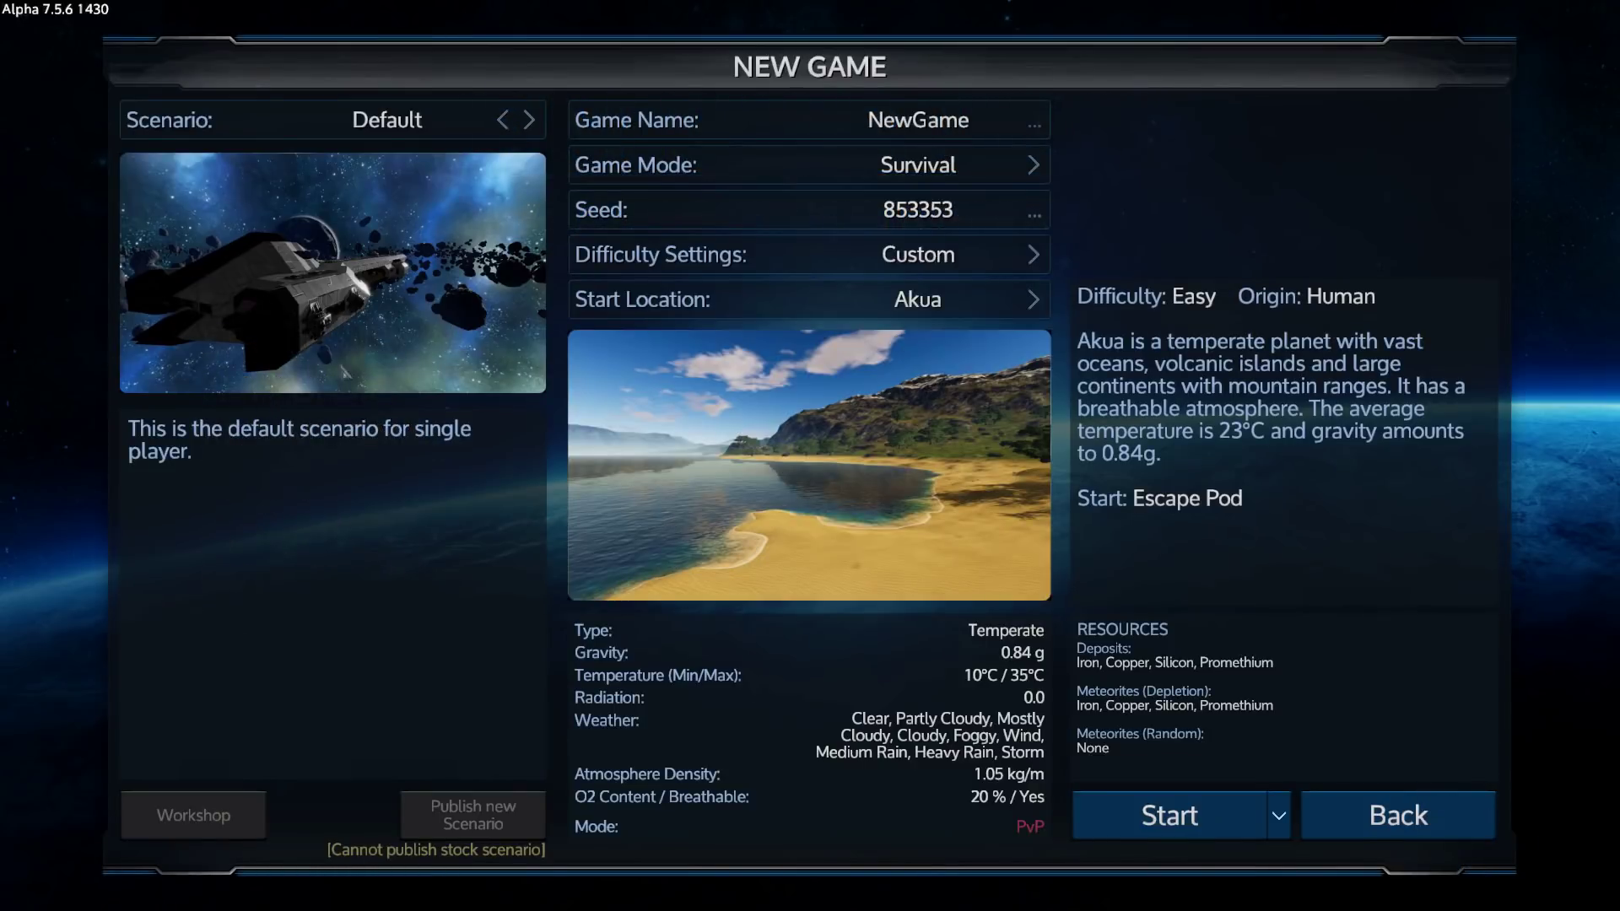
# - Name the new game 'Notech'
pyautogui.click(917, 126)
pyautogui.write('Notech')
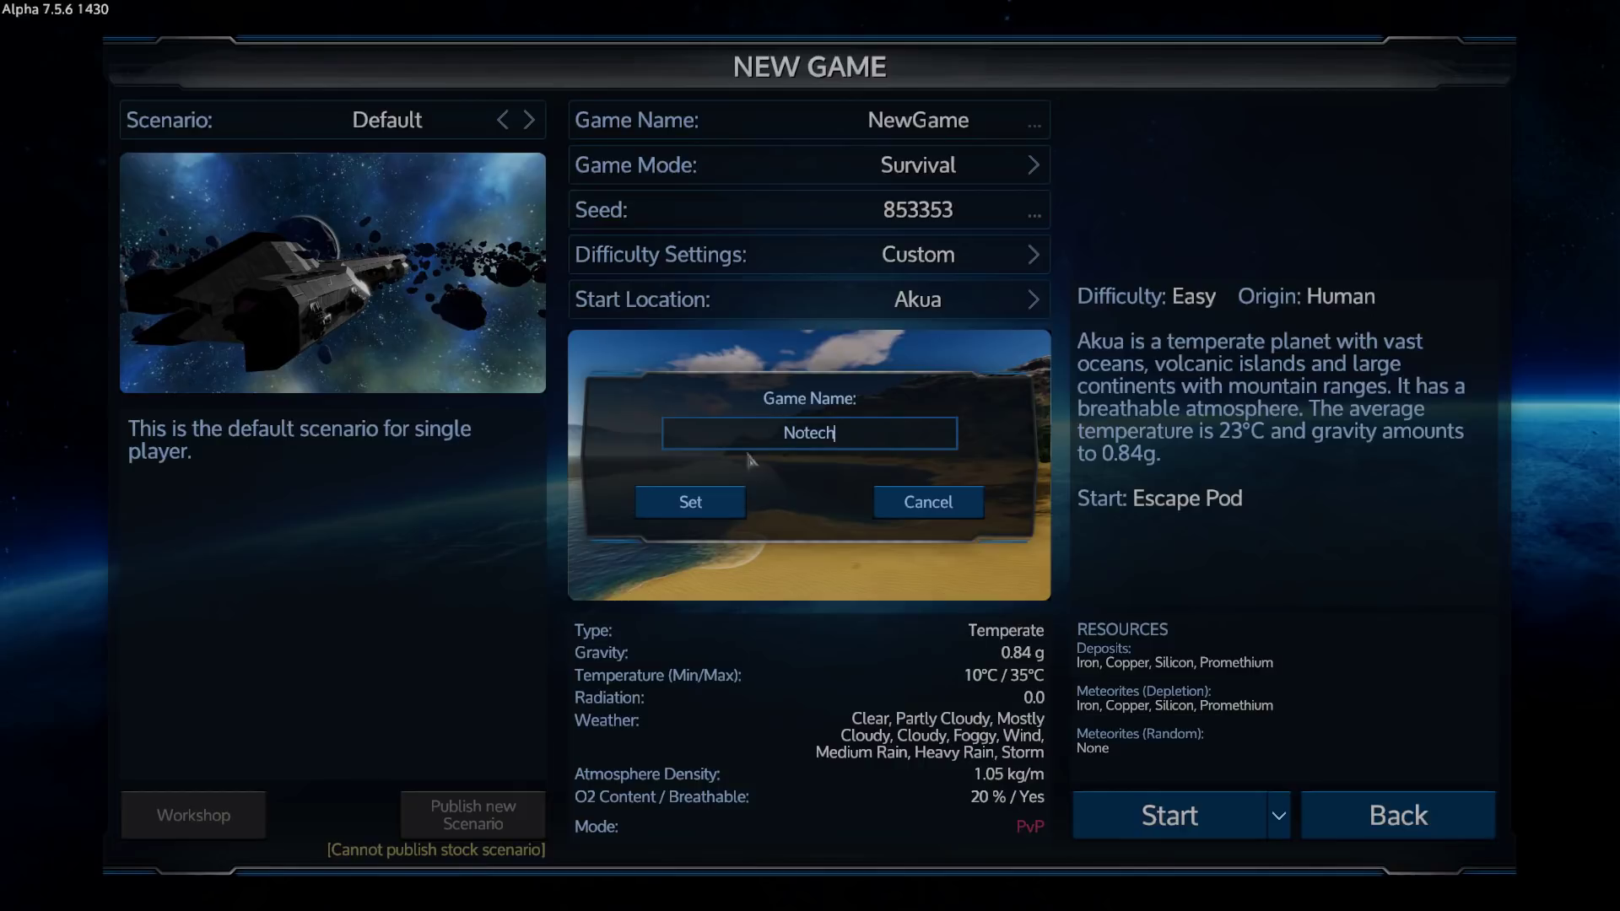
pyautogui.click(690, 501)
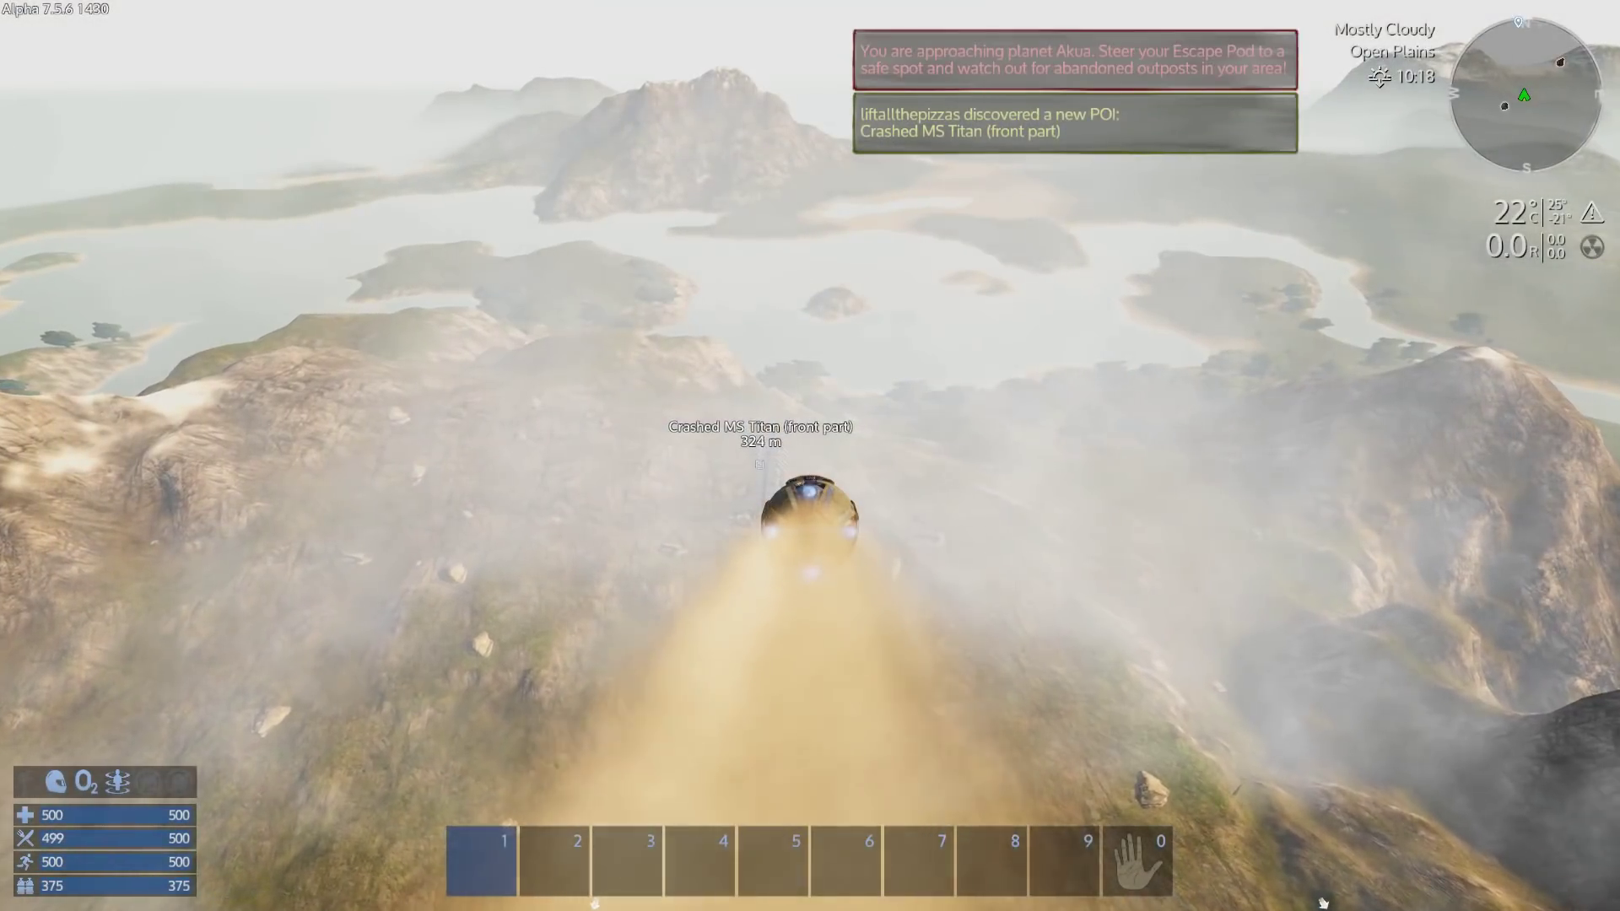
# - Open the tech tree and browse the Capital Vessel and Misc categories
pyautogui.press('F3')
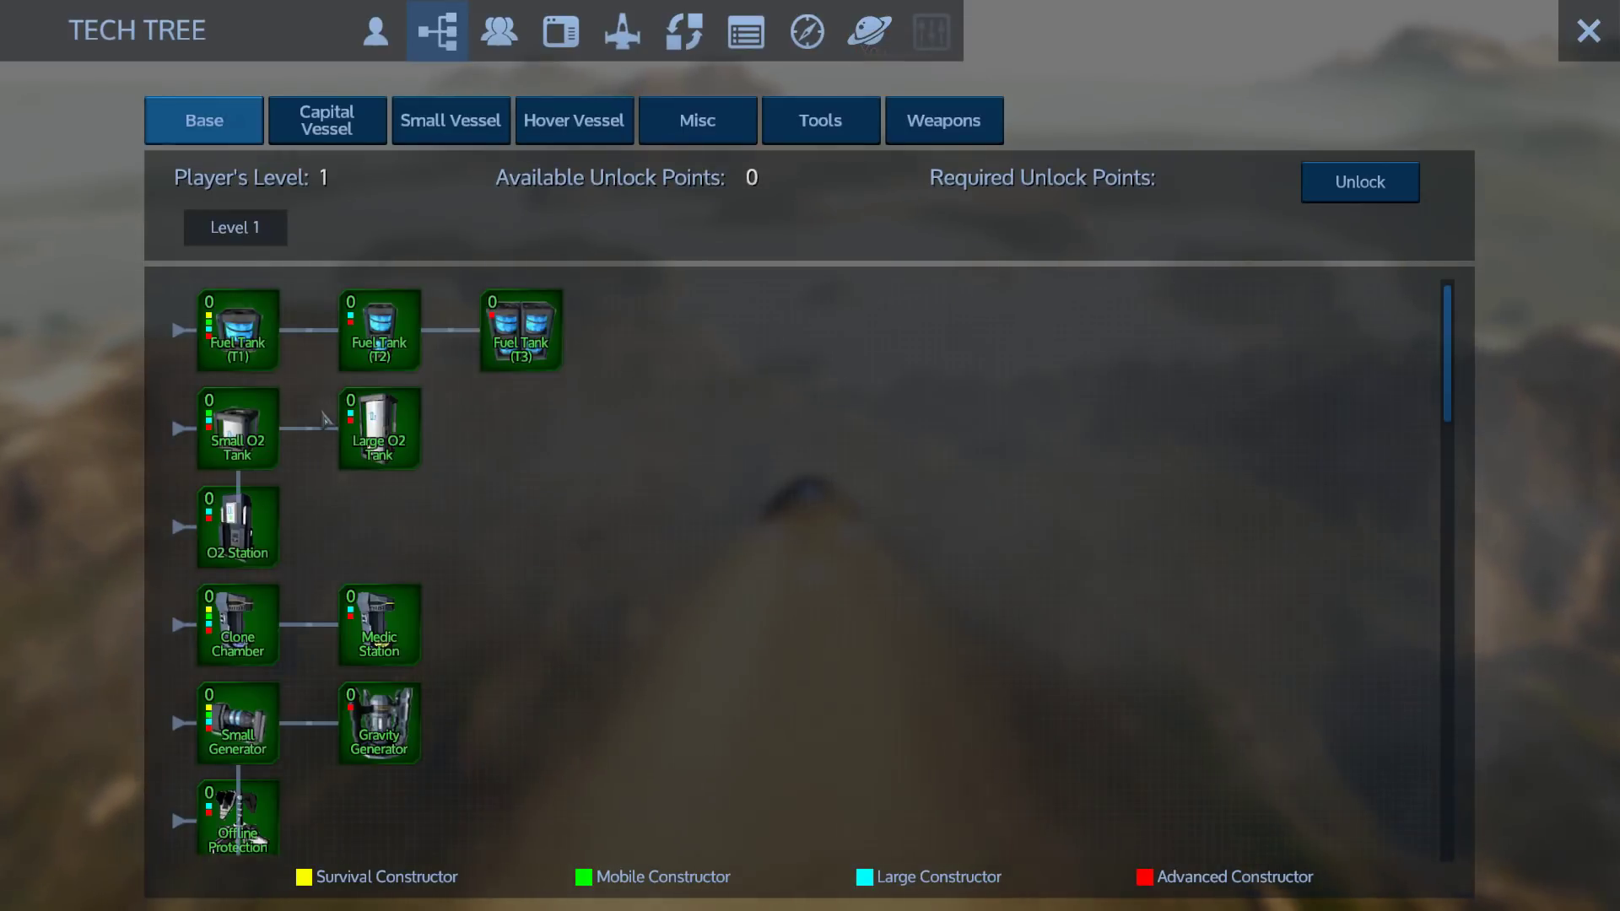
pyautogui.scroll(-3, 317, 469)
pyautogui.scroll(-4, 303, 481)
pyautogui.scroll(-3, 292, 493)
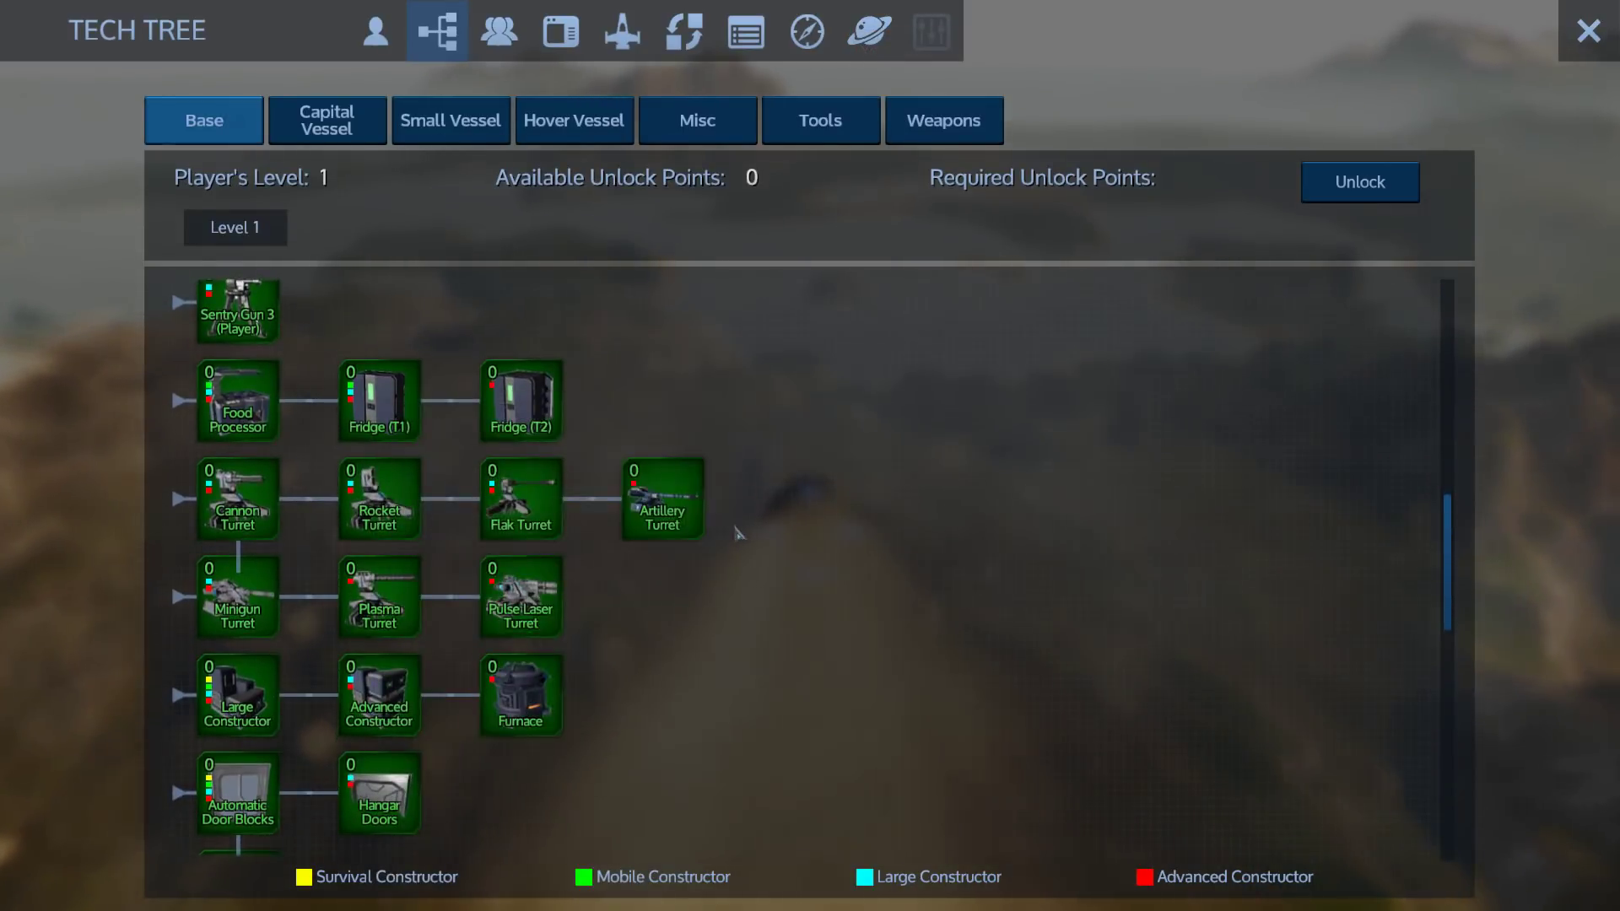
pyautogui.scroll(-4, 349, 811)
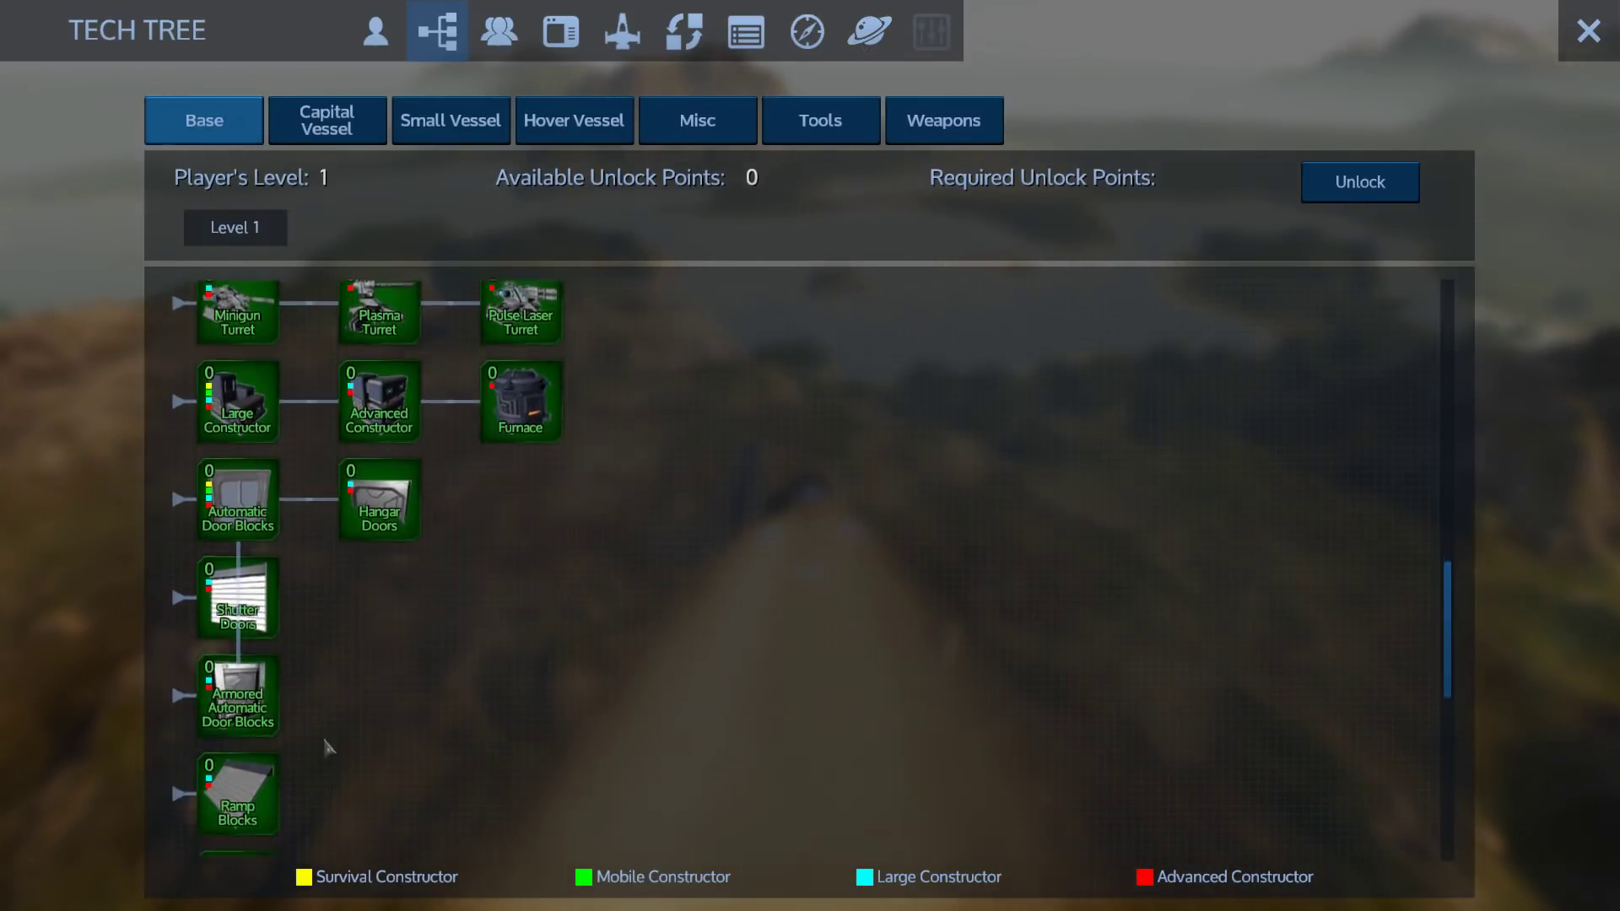
pyautogui.scroll(-4, 329, 759)
pyautogui.scroll(-3, 304, 722)
pyautogui.scroll(-3, 286, 697)
pyautogui.scroll(-4, 287, 698)
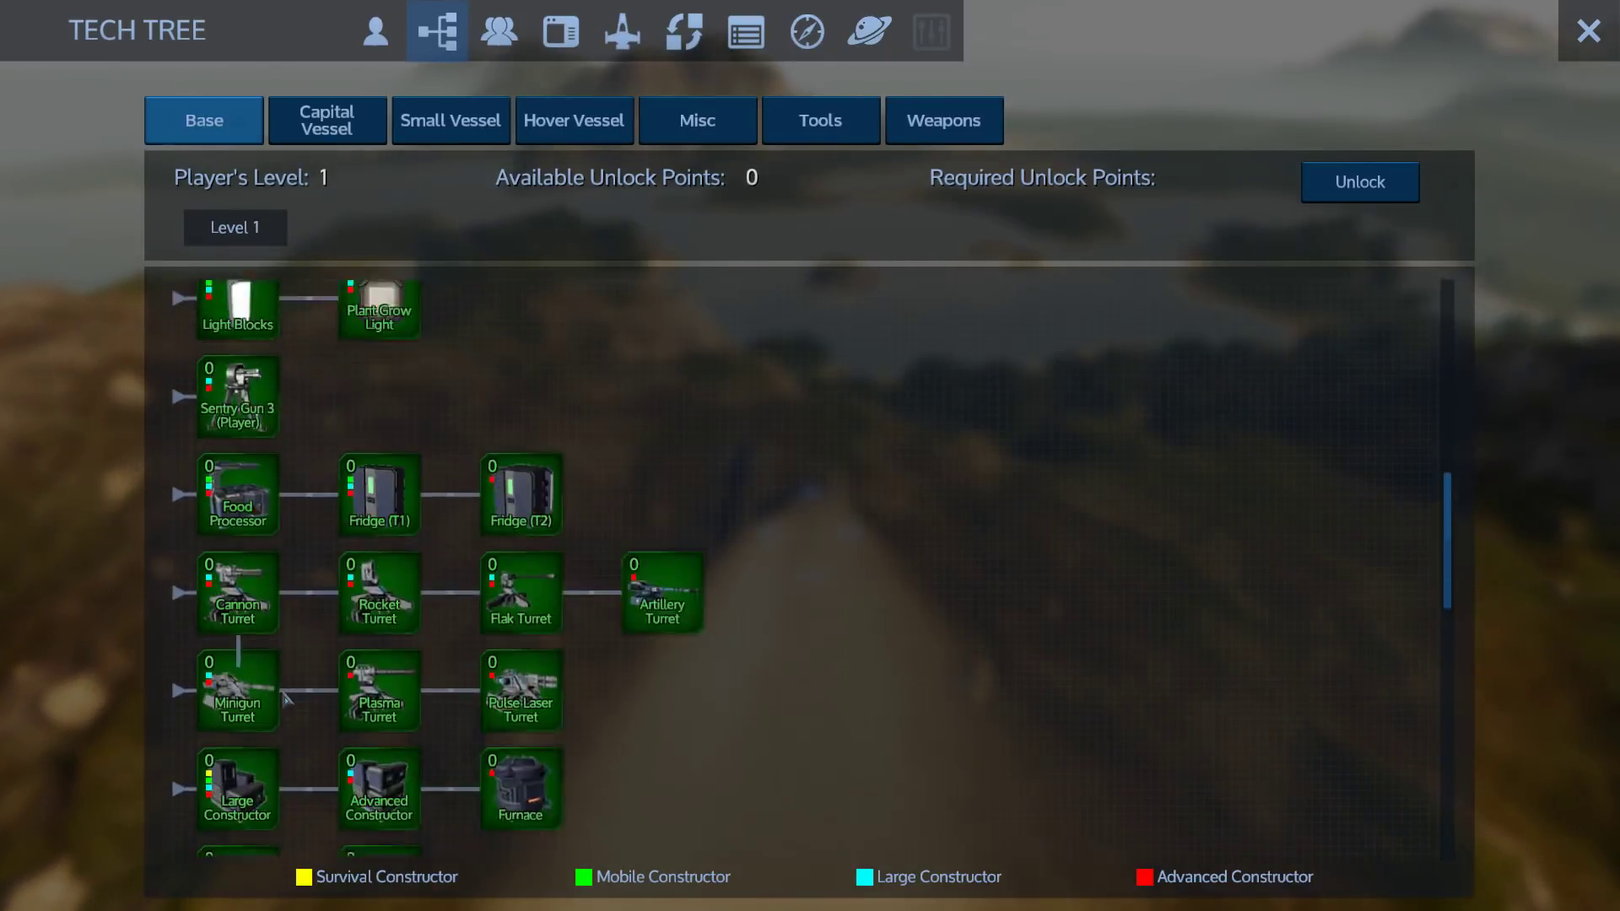
pyautogui.scroll(-3, 286, 632)
pyautogui.click(328, 120)
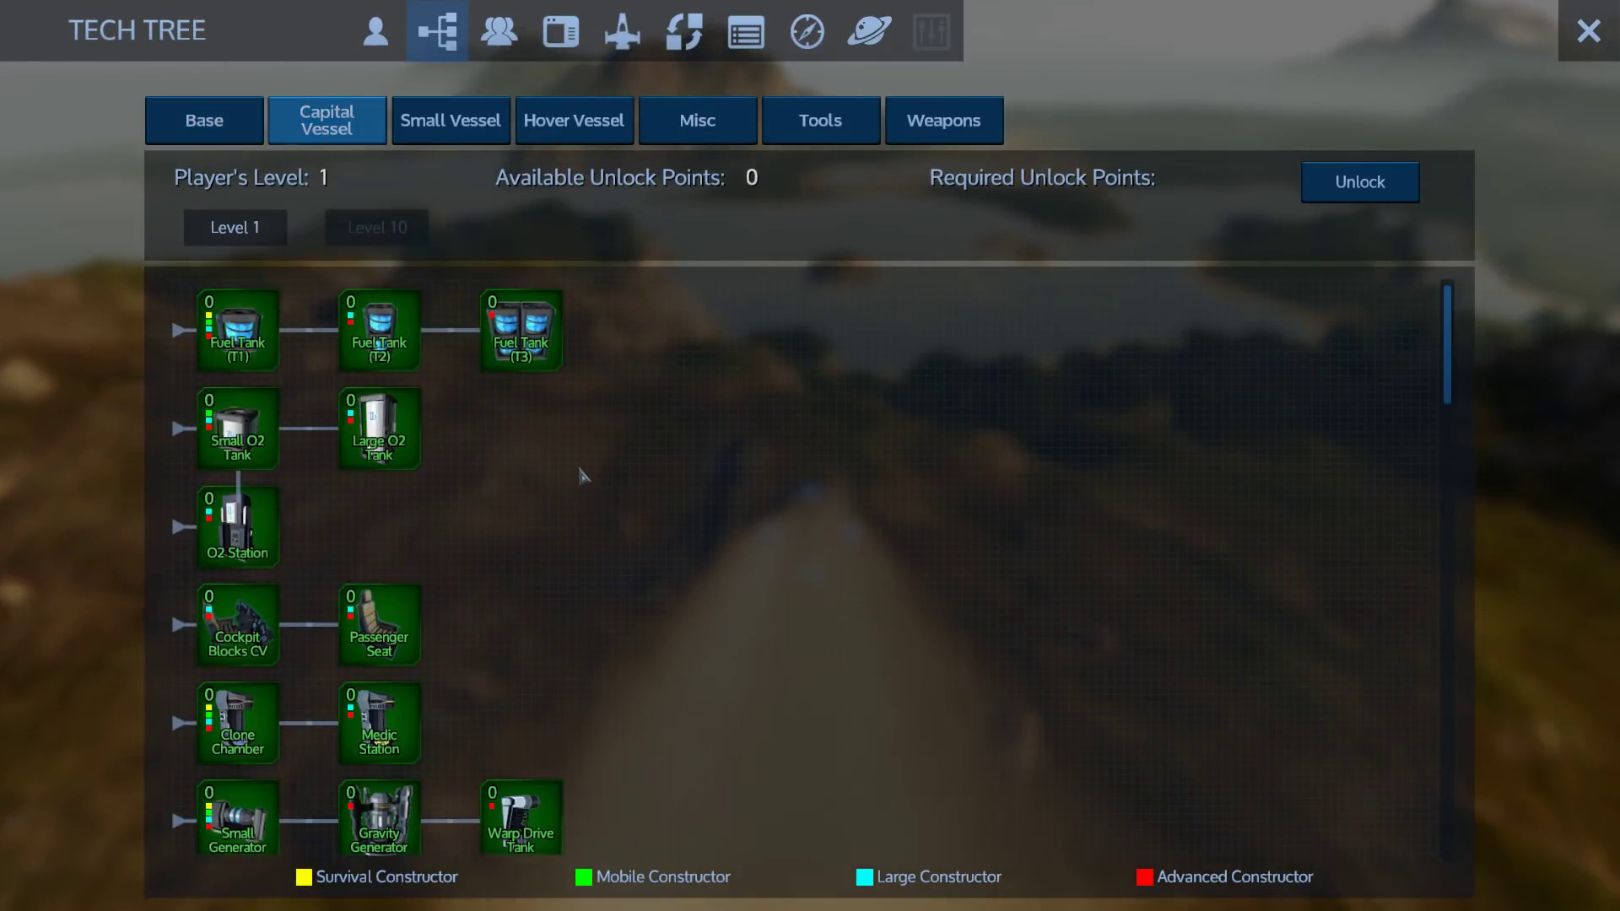
pyautogui.scroll(-4, 570, 468)
pyautogui.scroll(-4, 569, 468)
pyautogui.scroll(-3, 576, 471)
pyautogui.scroll(-3, 577, 471)
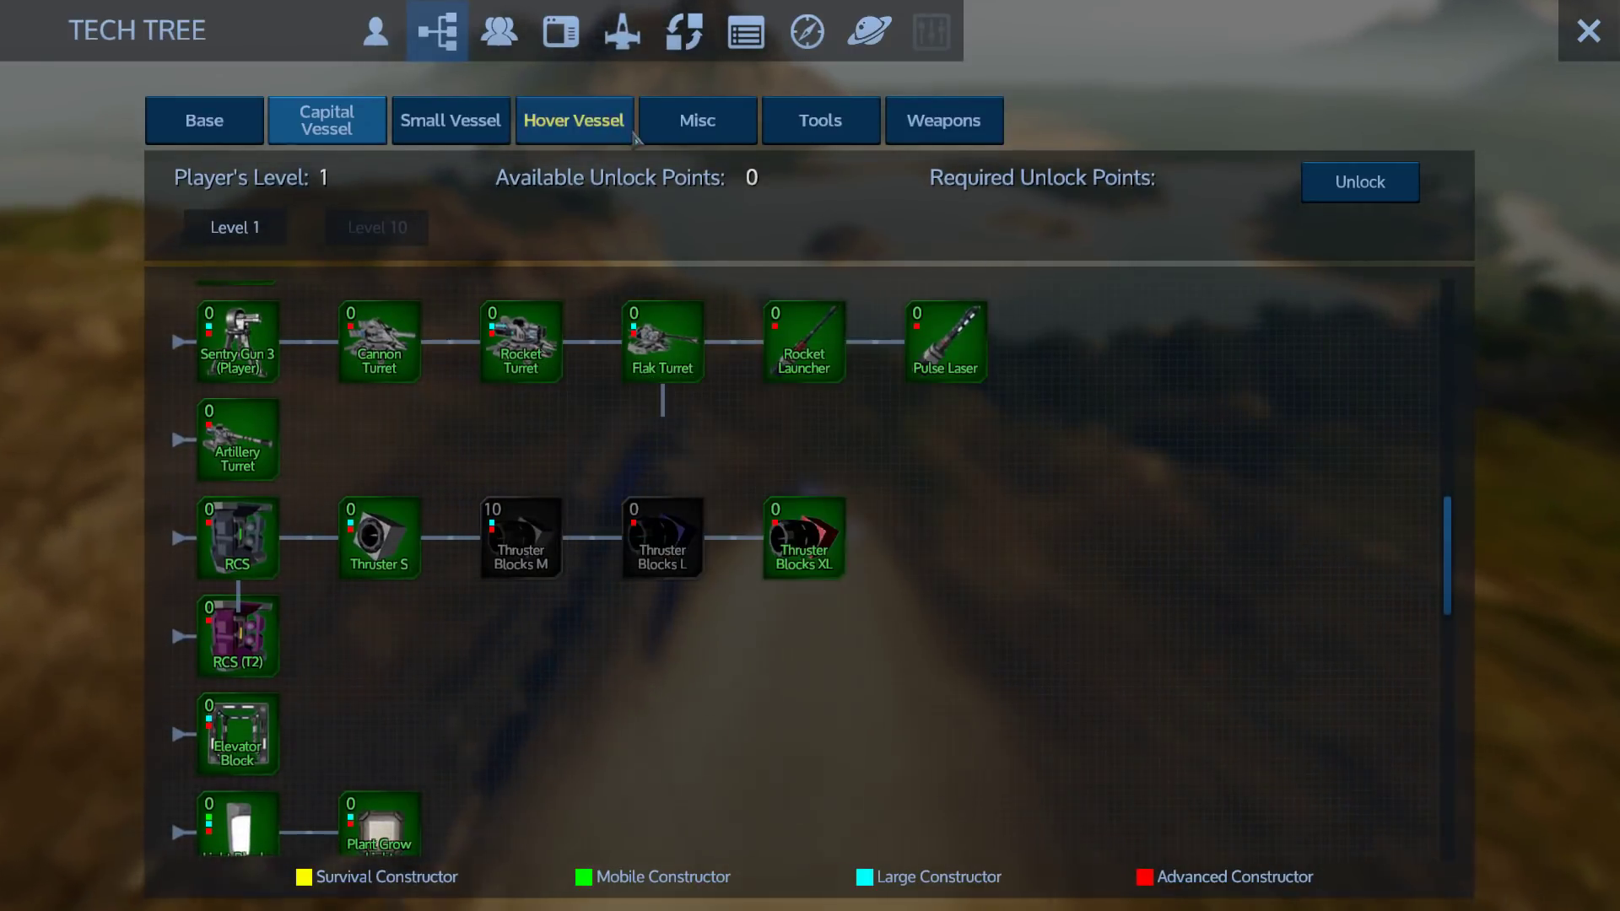
pyautogui.click(726, 136)
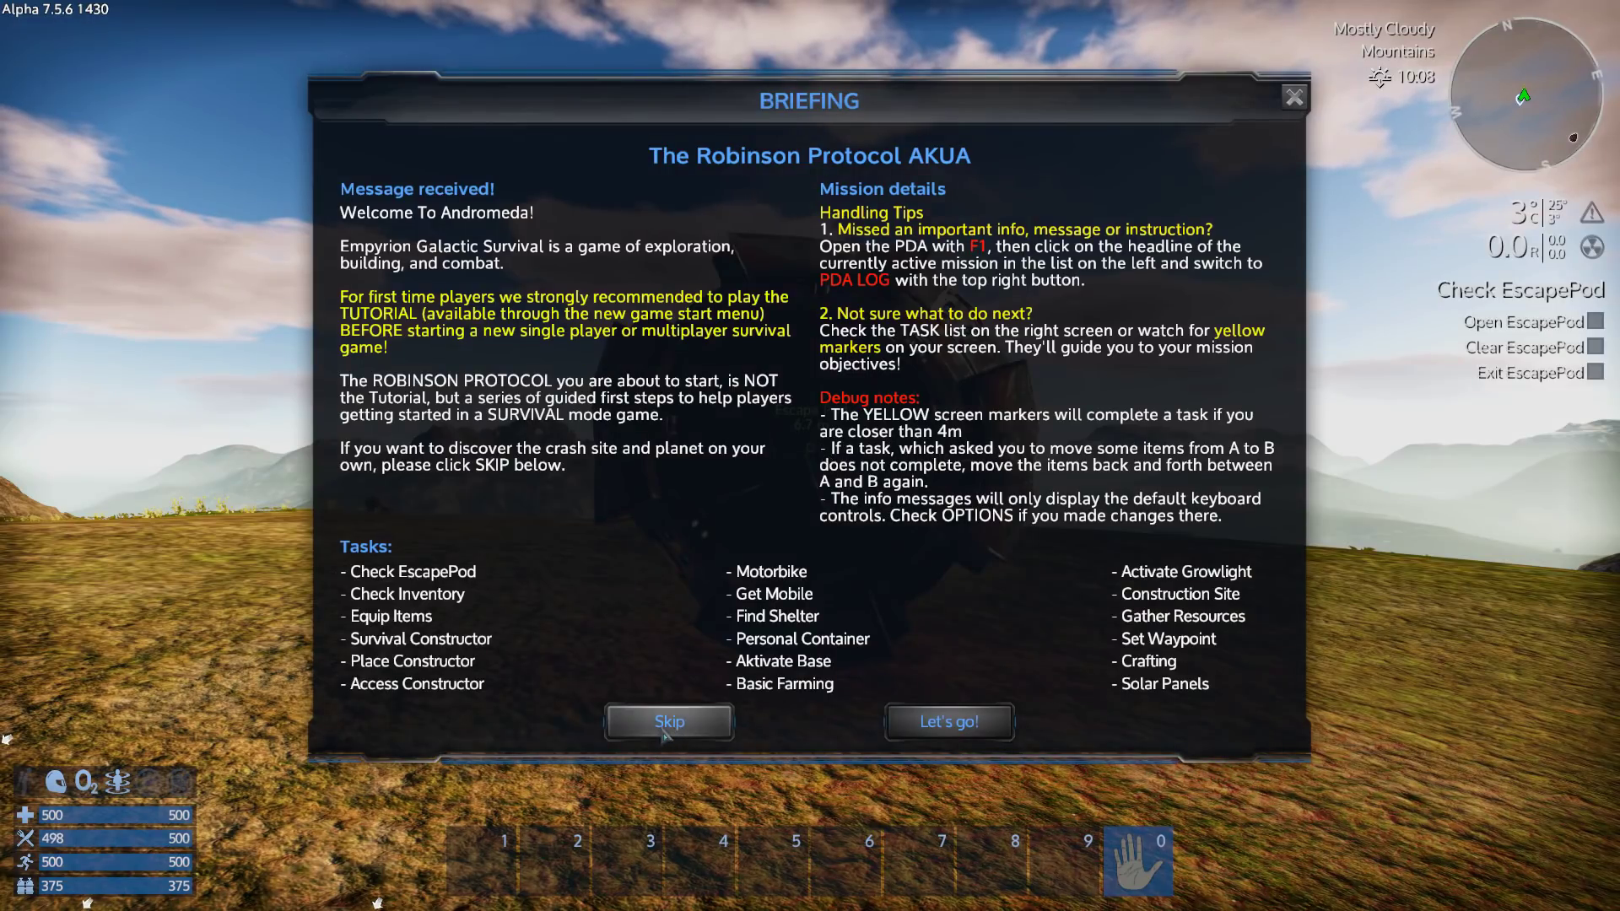
# - Skip the briefing, run 'level = 20' in the console, and reopen the tech tree
pyautogui.click(1023, 783)
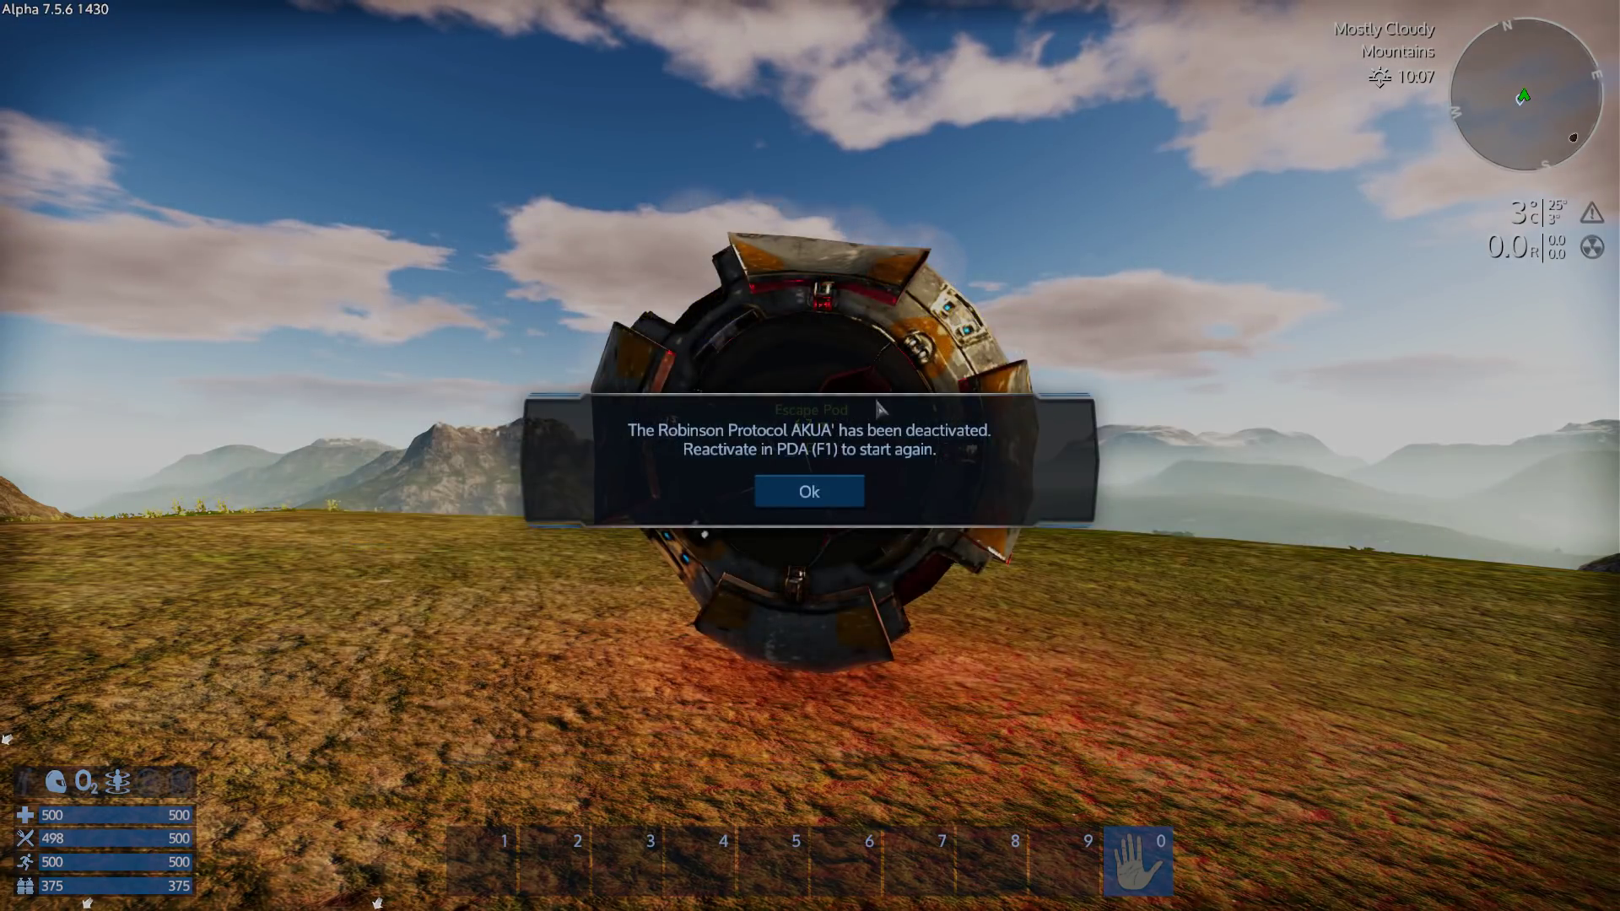
pyautogui.click(811, 491)
pyautogui.press('`')
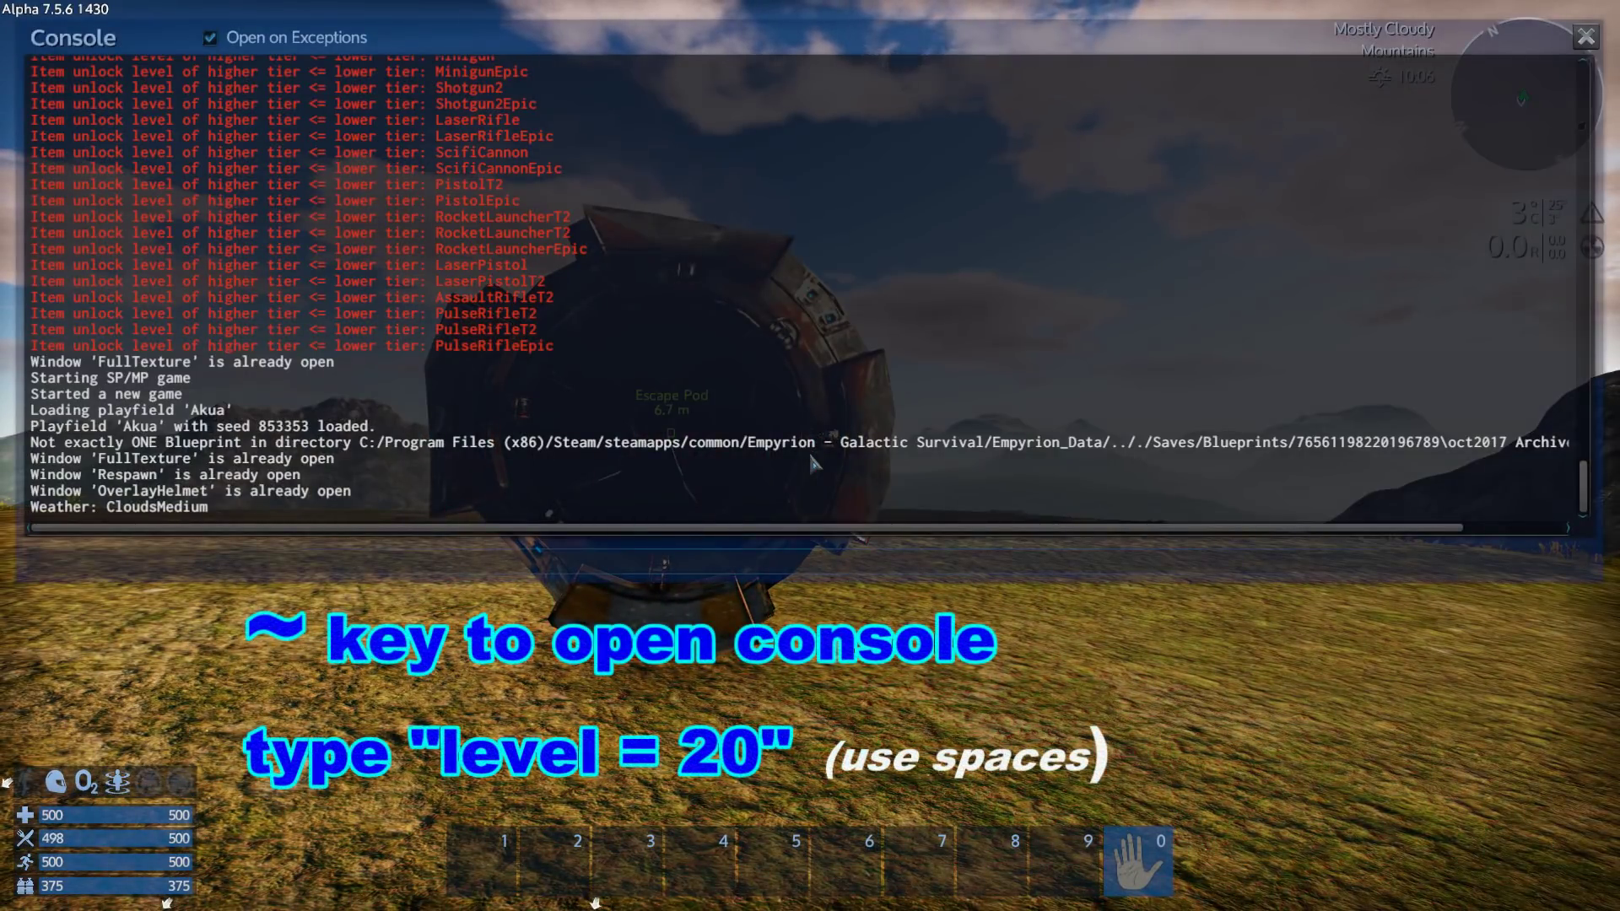
pyautogui.write('level = 20')
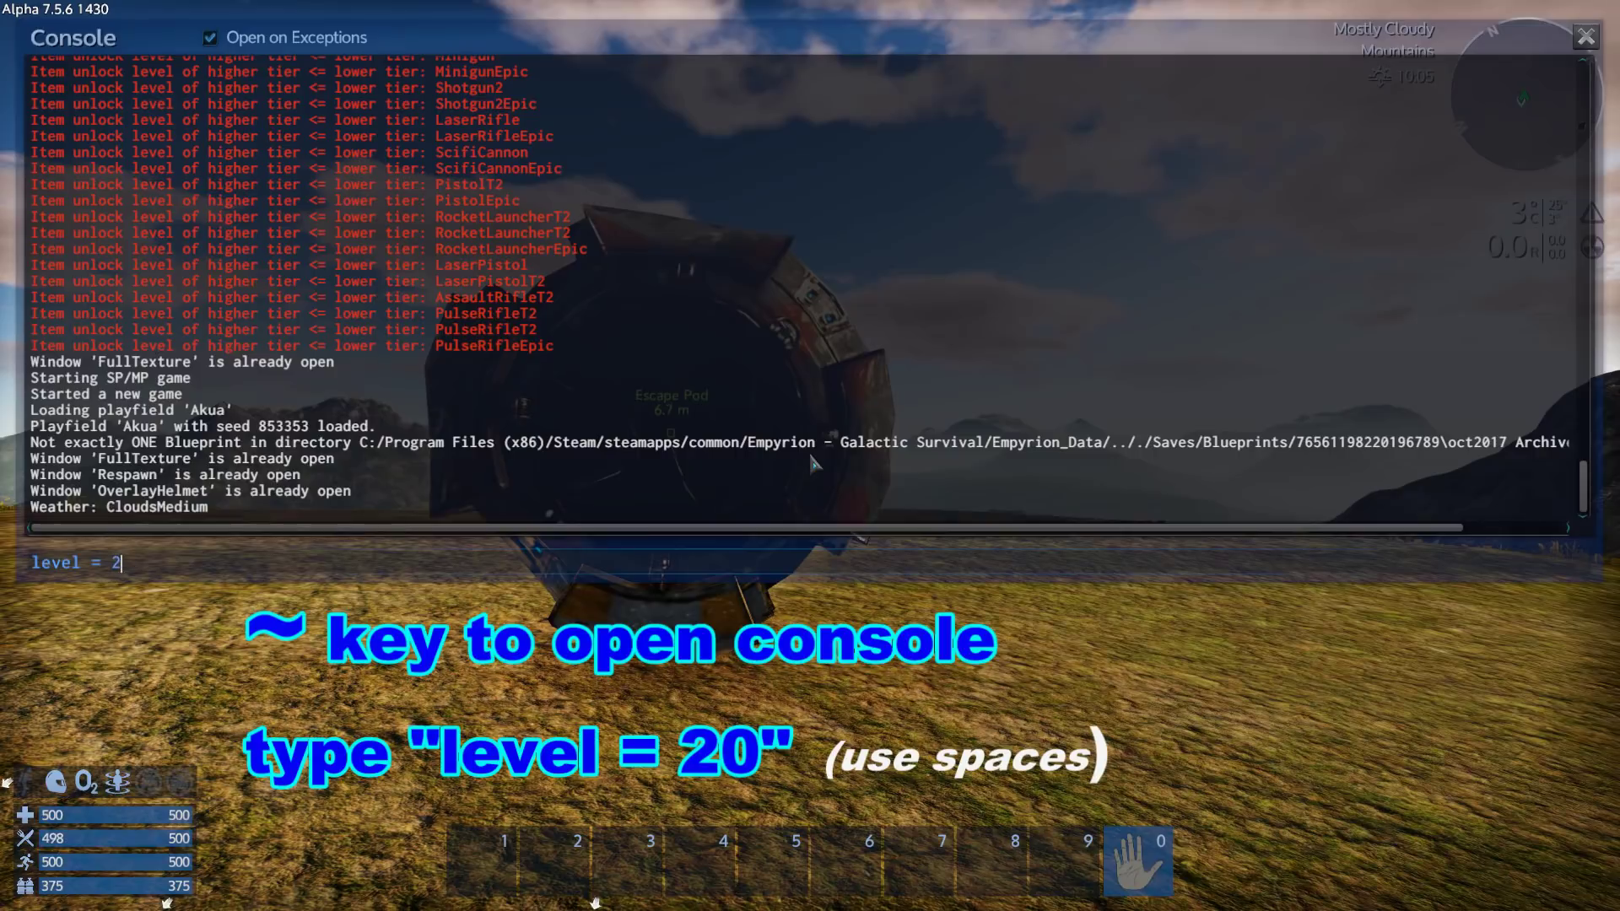
pyautogui.press('Return')
pyautogui.press('`')
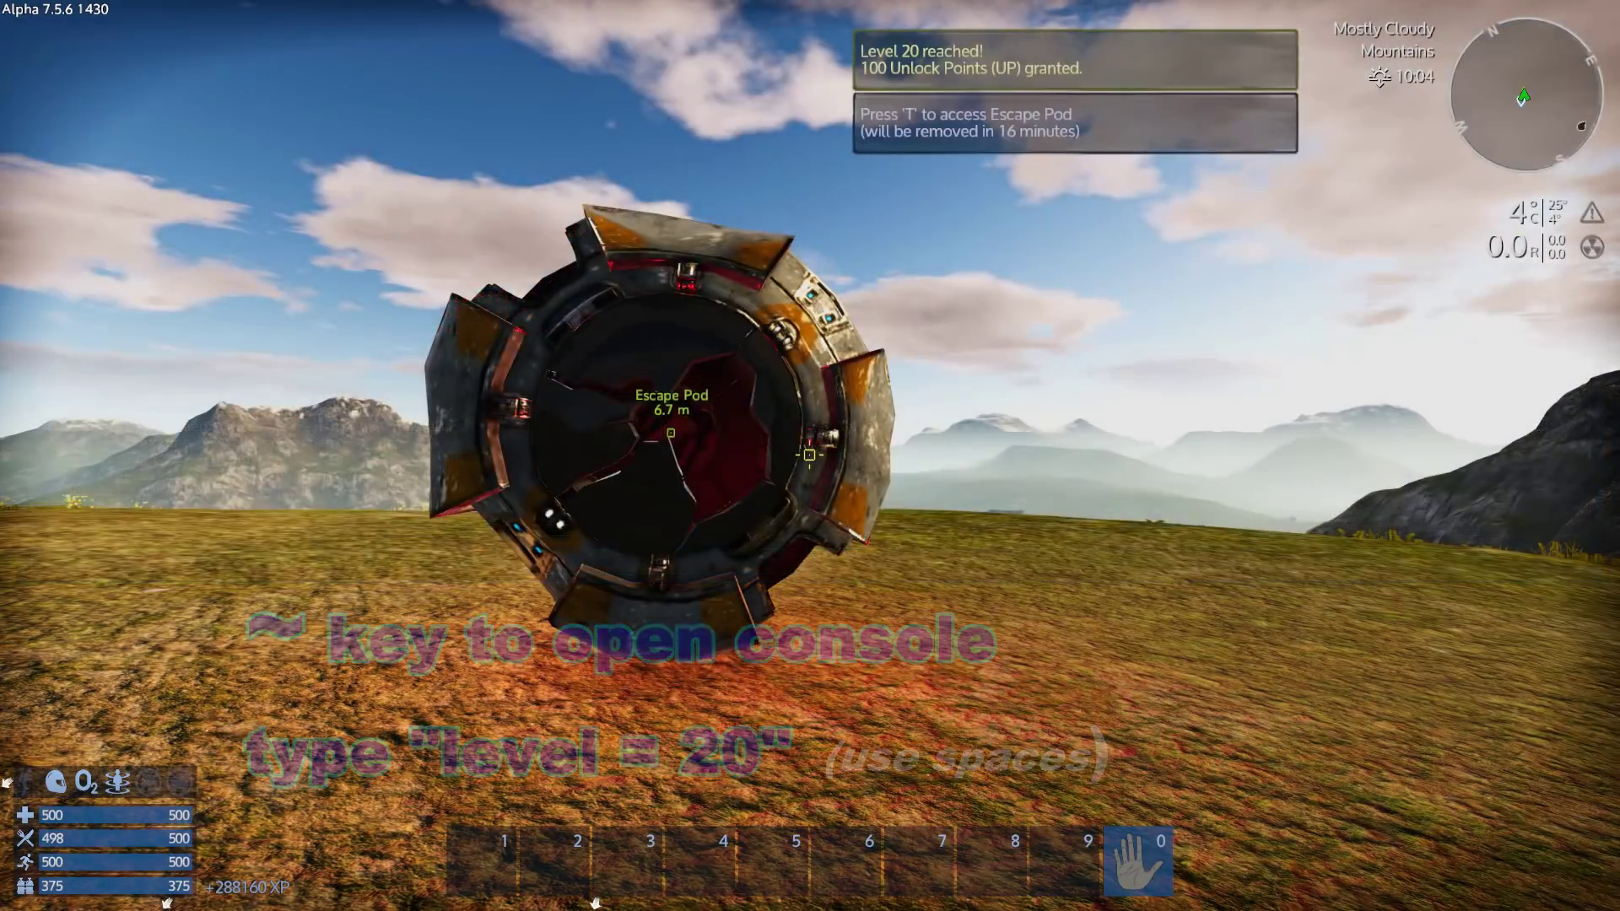
pyautogui.press('F3')
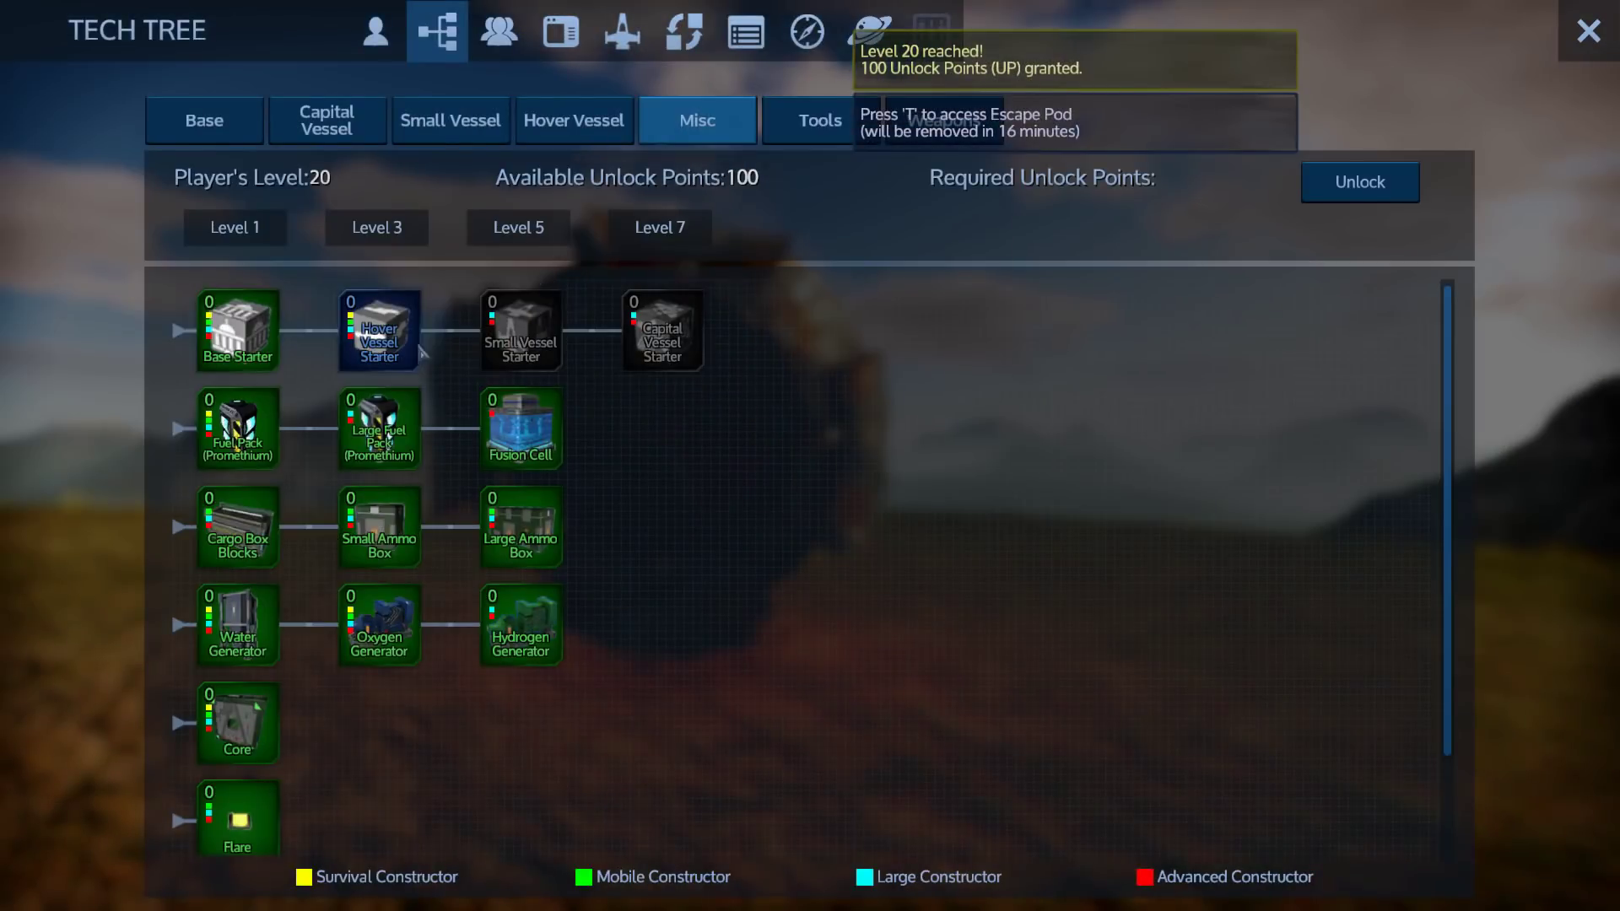
# - Unlock the Hover and Small Vessel starters, then Capital Vessel Thruster Blocks M for 10 points
pyautogui.click(1360, 180)
pyautogui.click(520, 330)
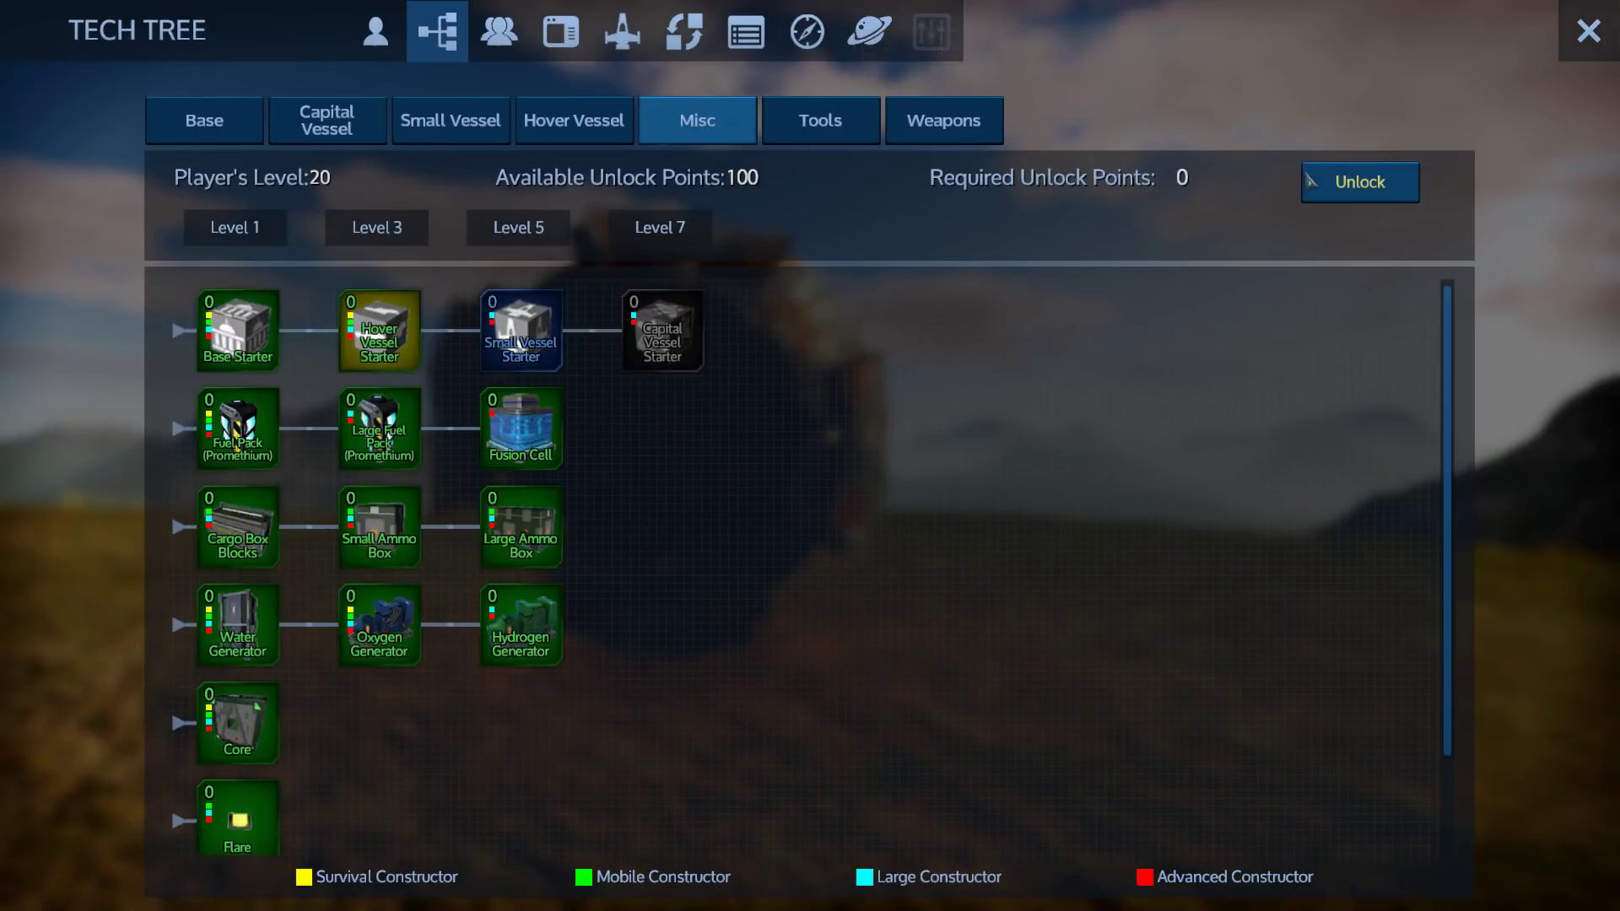
pyautogui.click(1361, 180)
pyautogui.click(662, 332)
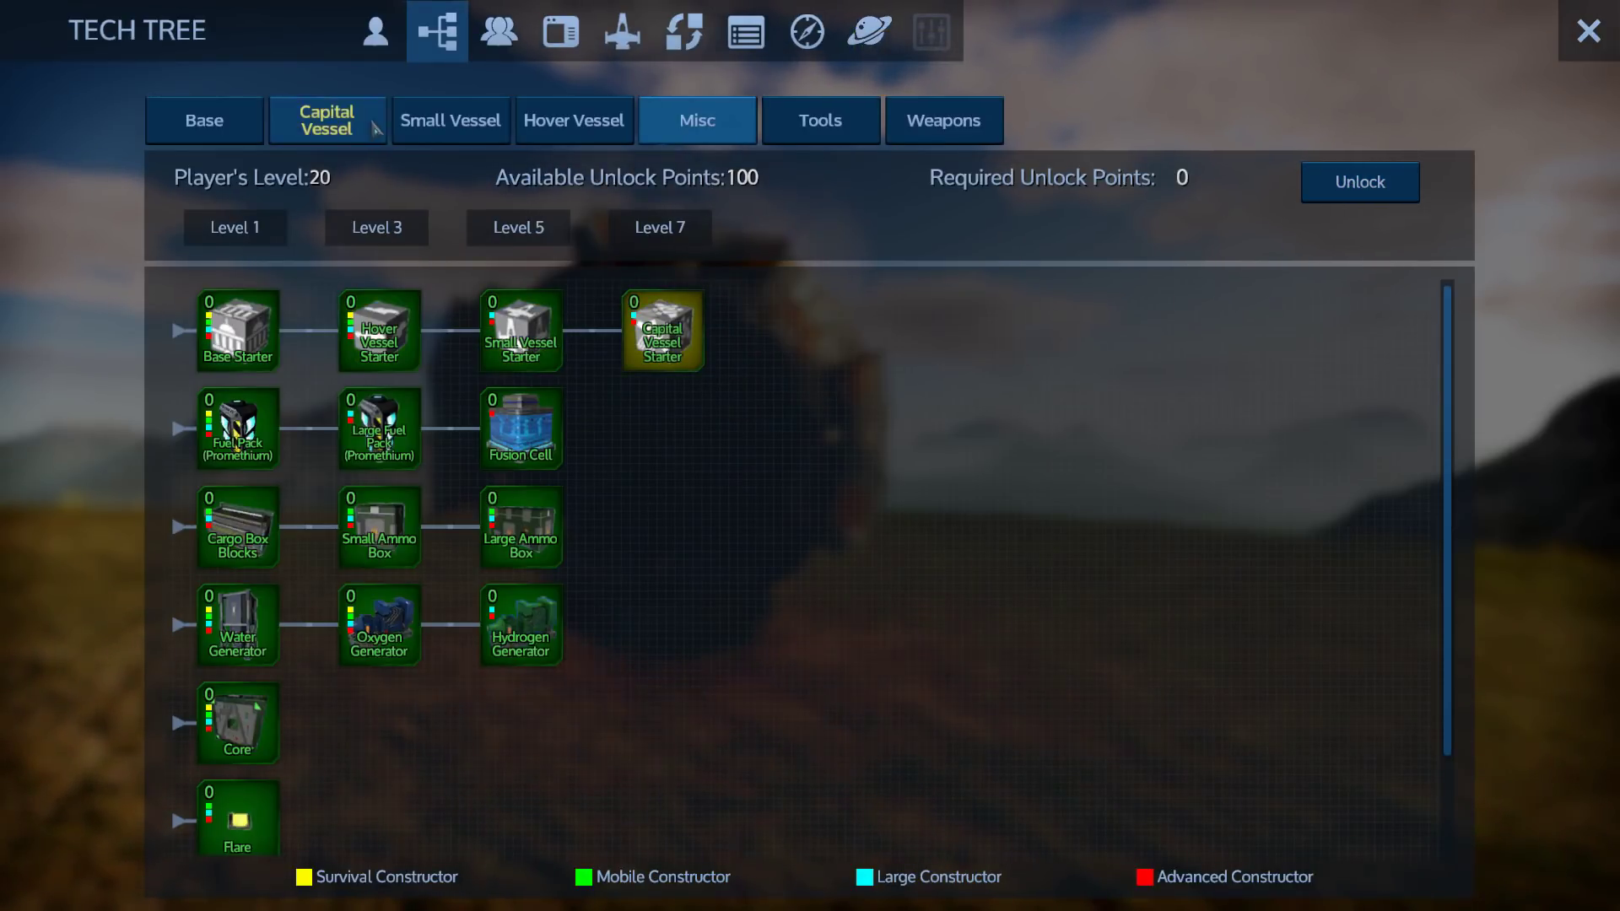
pyautogui.click(327, 120)
pyautogui.scroll(-4, 583, 481)
pyautogui.scroll(-4, 582, 481)
pyautogui.click(545, 436)
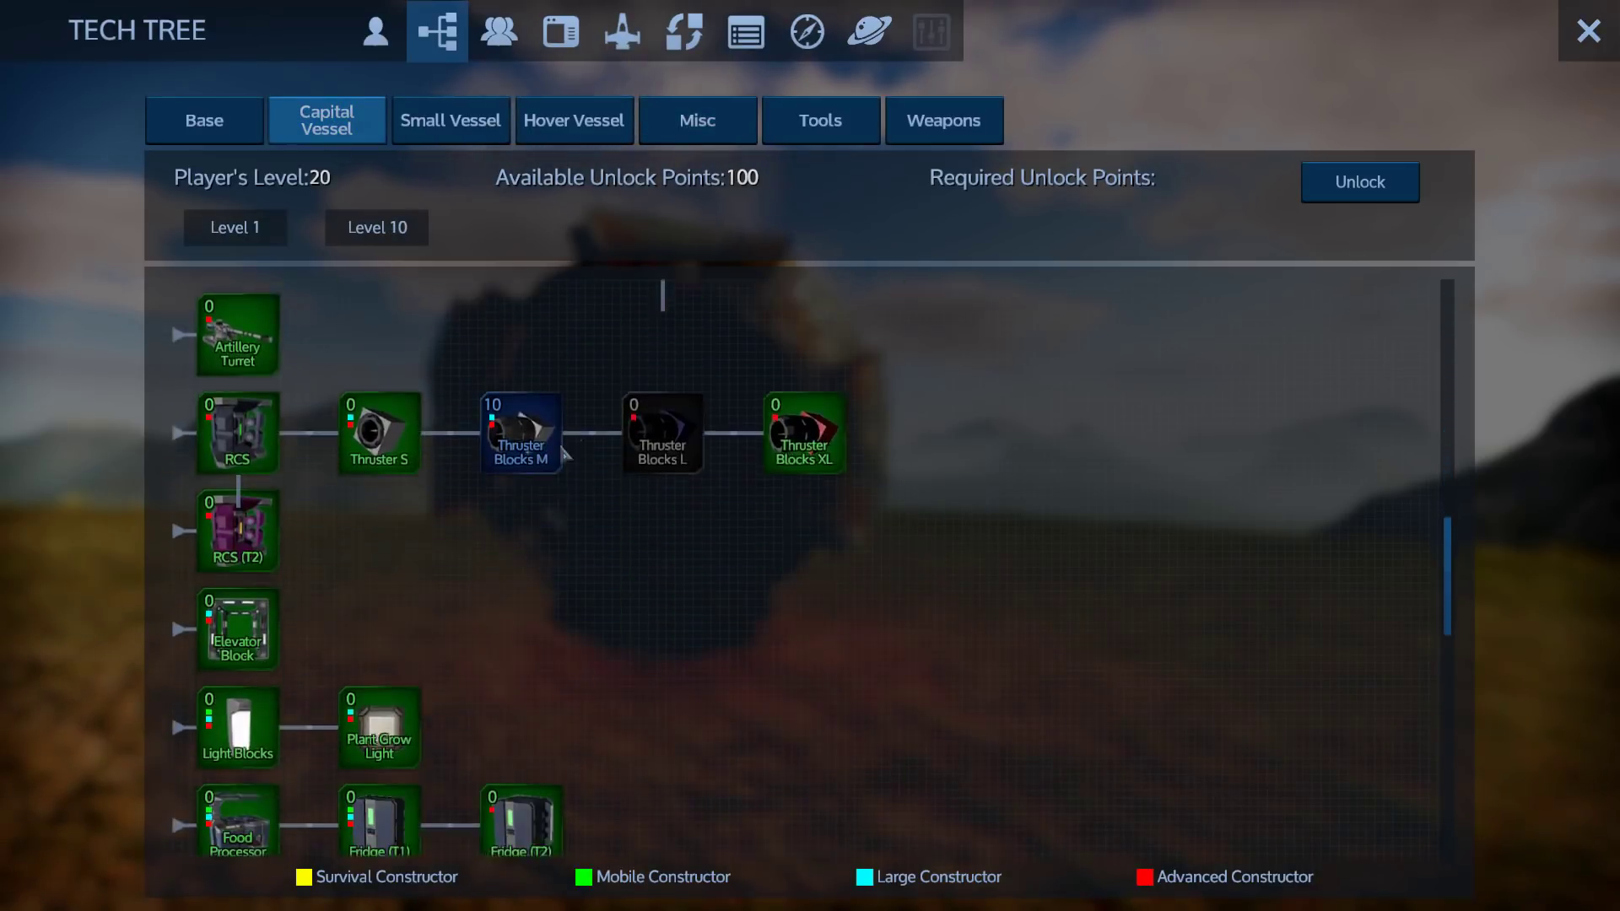
pyautogui.scroll(-1, 582, 436)
pyautogui.click(1361, 182)
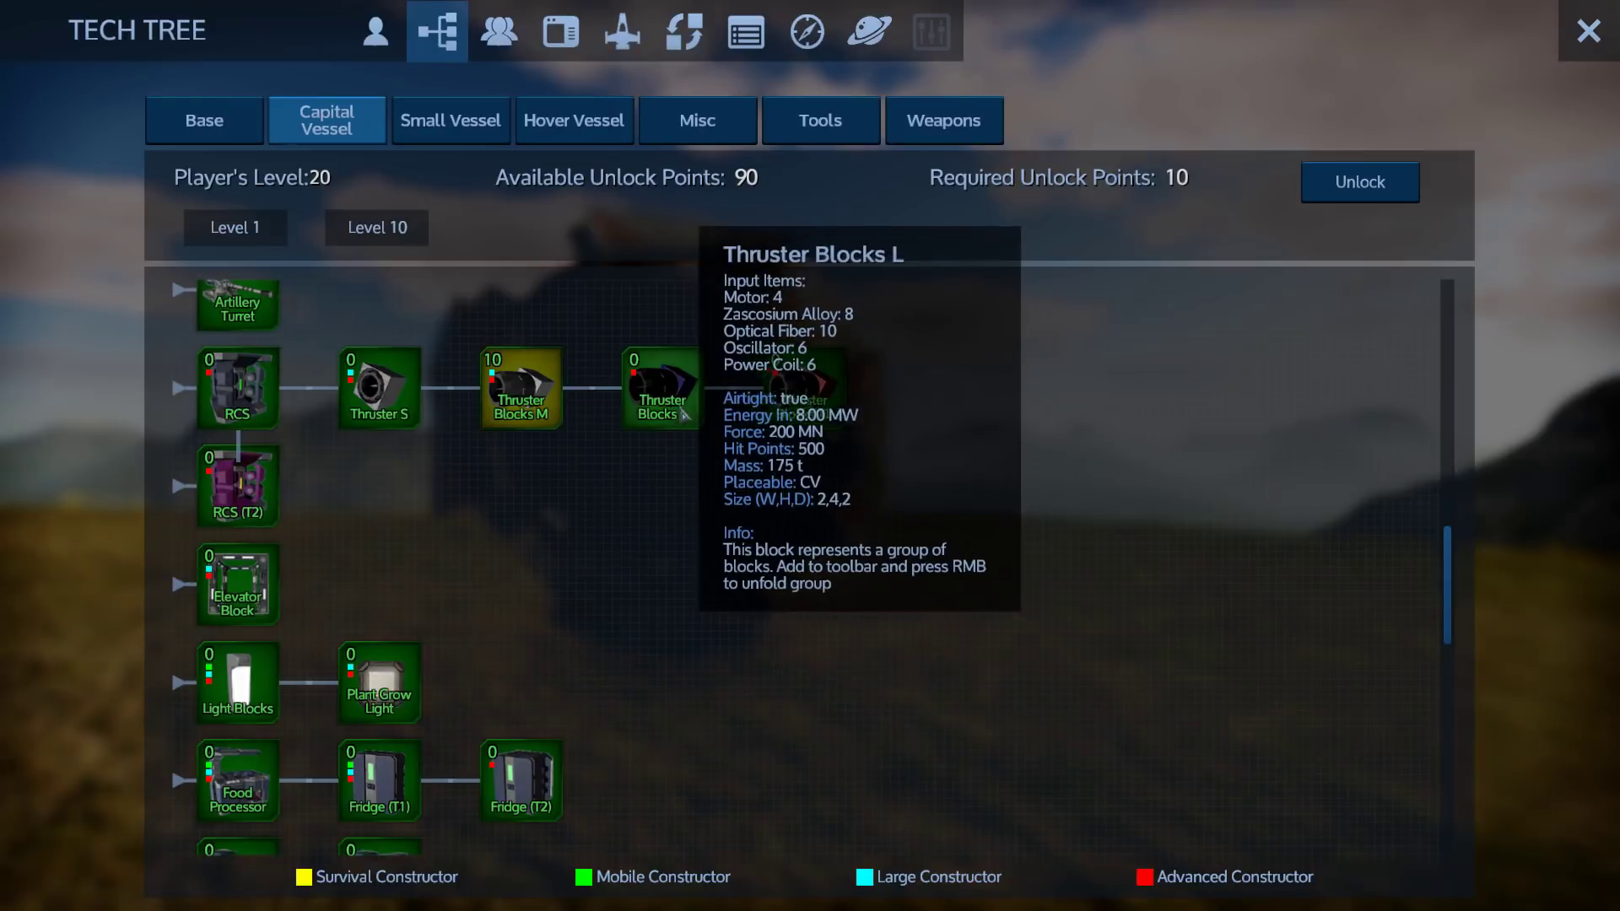
pyautogui.scroll(-5, 489, 645)
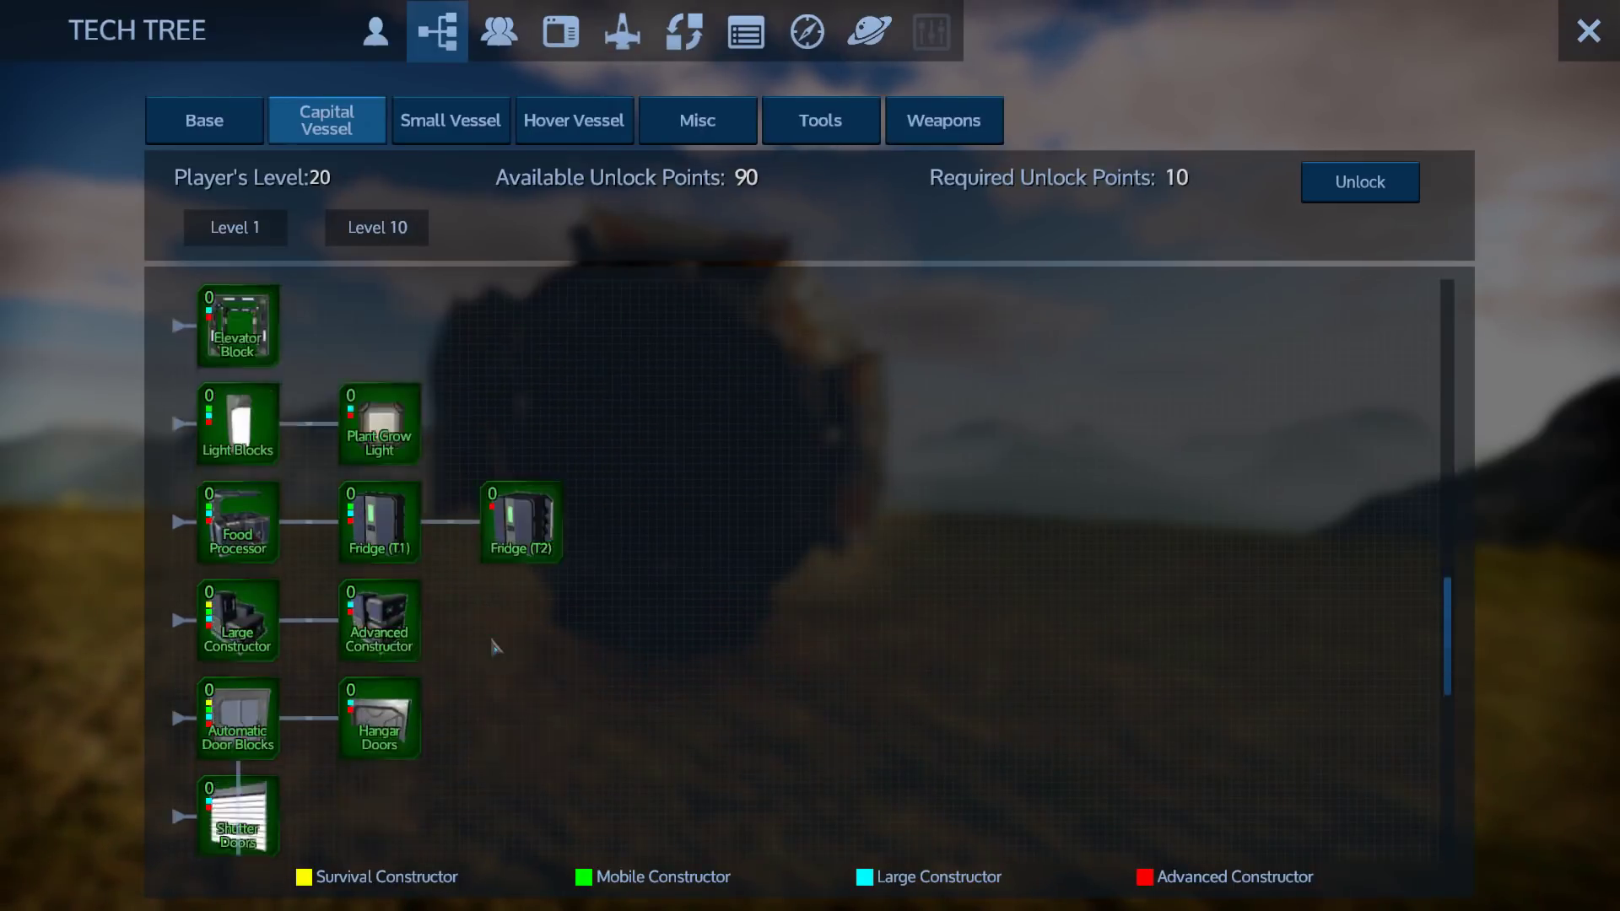
pyautogui.scroll(-5, 489, 652)
pyautogui.scroll(-4, 489, 660)
pyautogui.scroll(-2, 489, 661)
pyautogui.scroll(5, 468, 672)
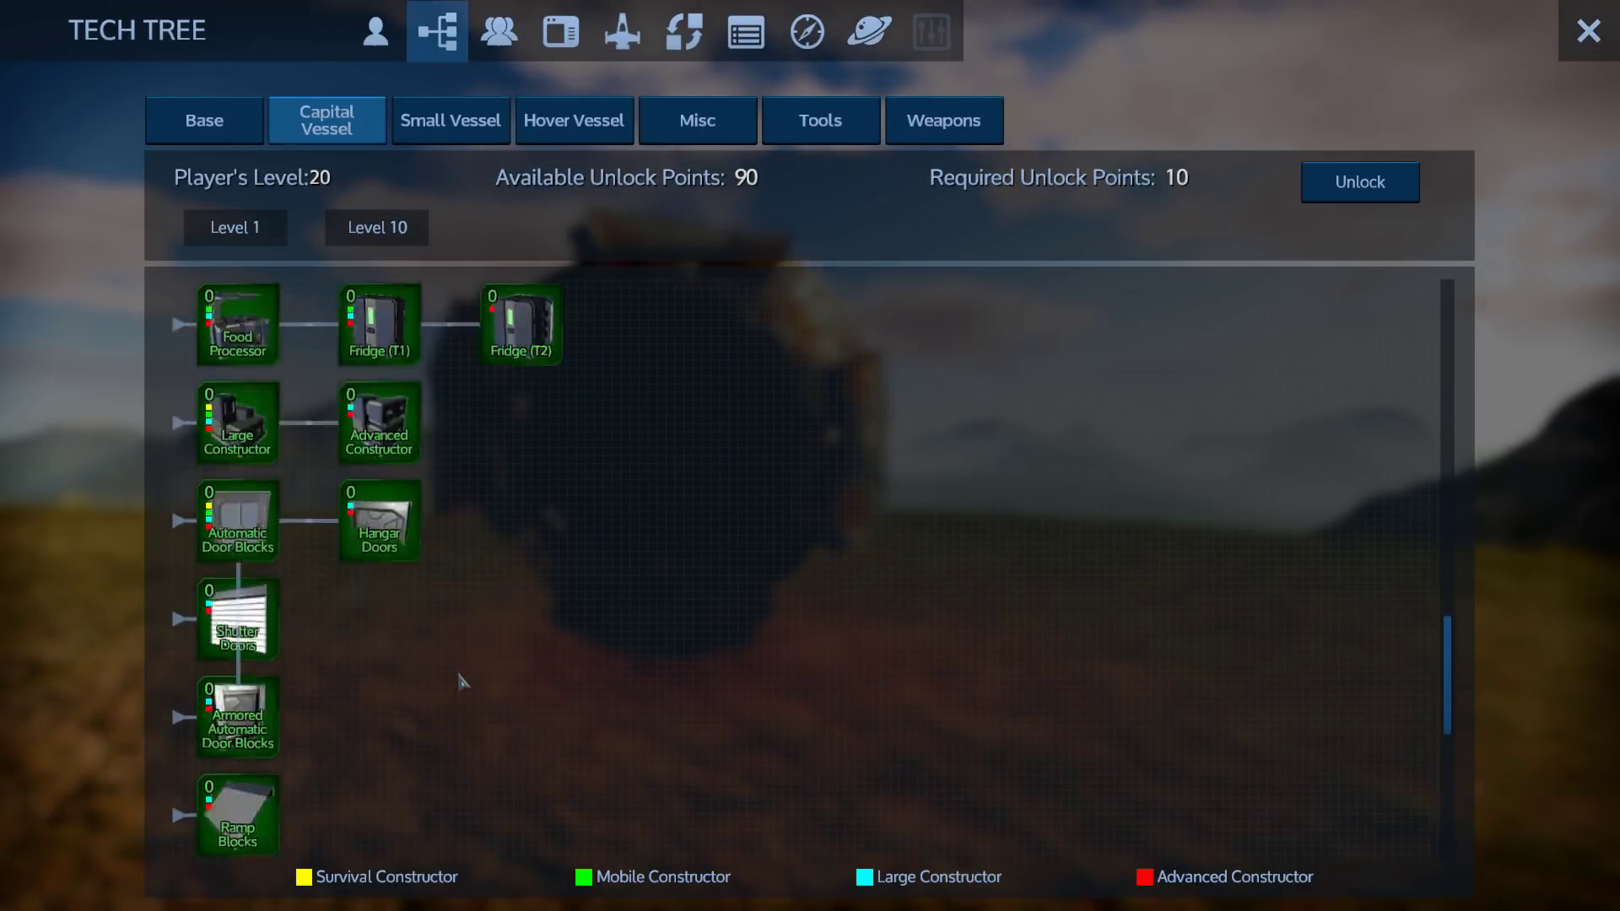
pyautogui.scroll(5, 468, 671)
pyautogui.scroll(4, 469, 671)
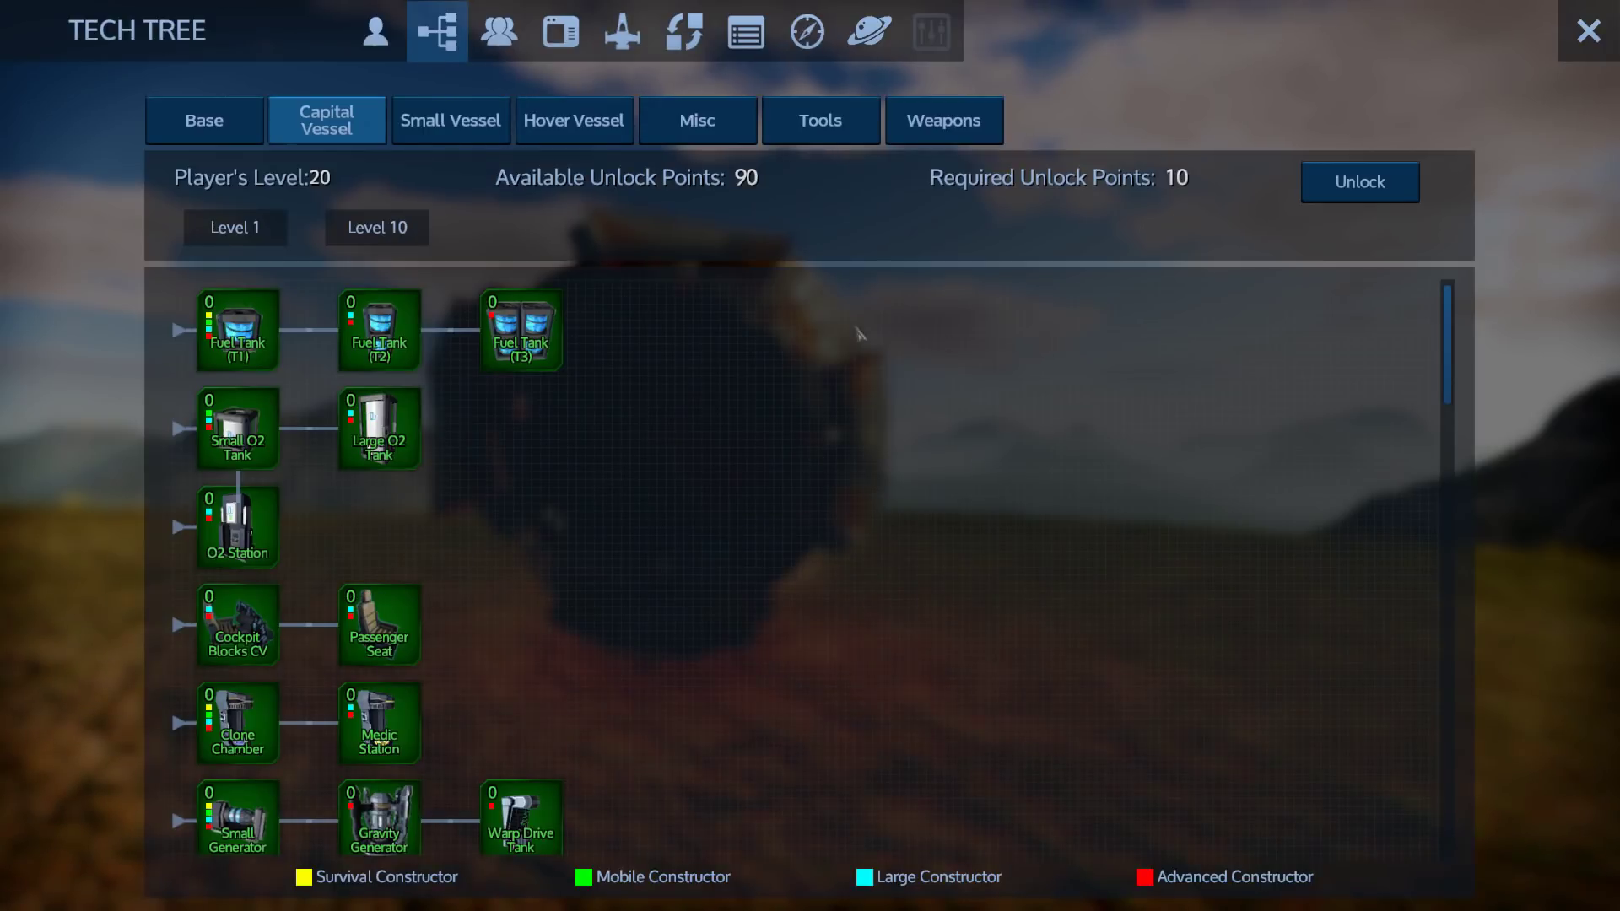
# - Browse the Small Vessel, Hover, Misc, Tools, Weapons, Base and Capital Vessel tech trees
pyautogui.click(450, 119)
pyautogui.click(573, 121)
pyautogui.click(697, 119)
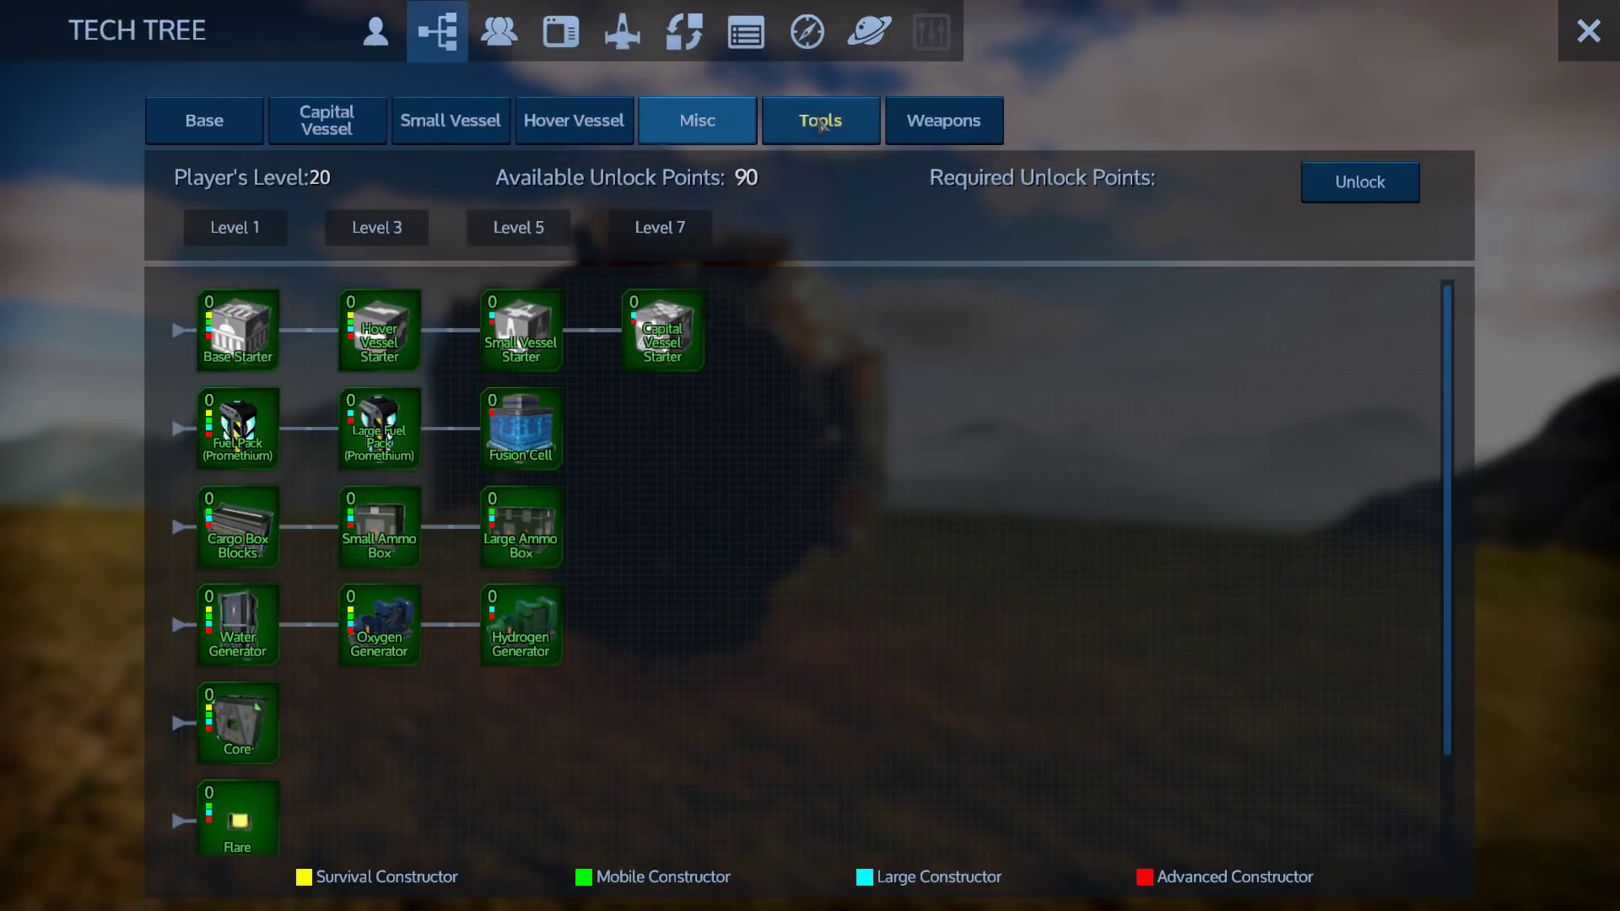
pyautogui.click(820, 121)
pyautogui.click(943, 120)
pyautogui.scroll(-5, 486, 632)
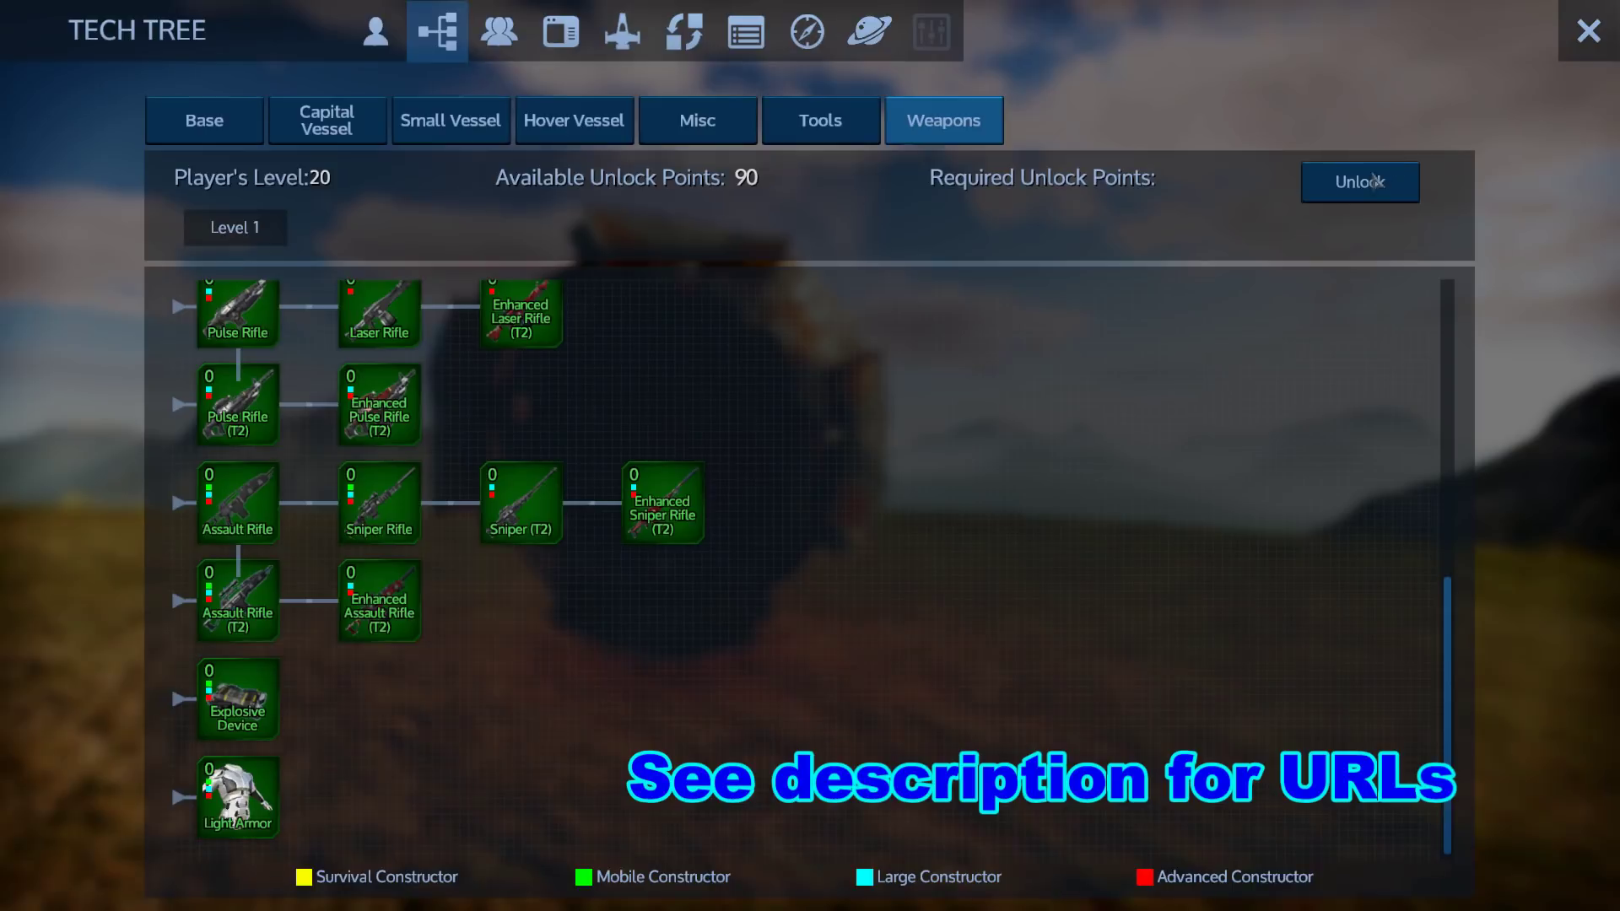
pyautogui.scroll(5, 609, 626)
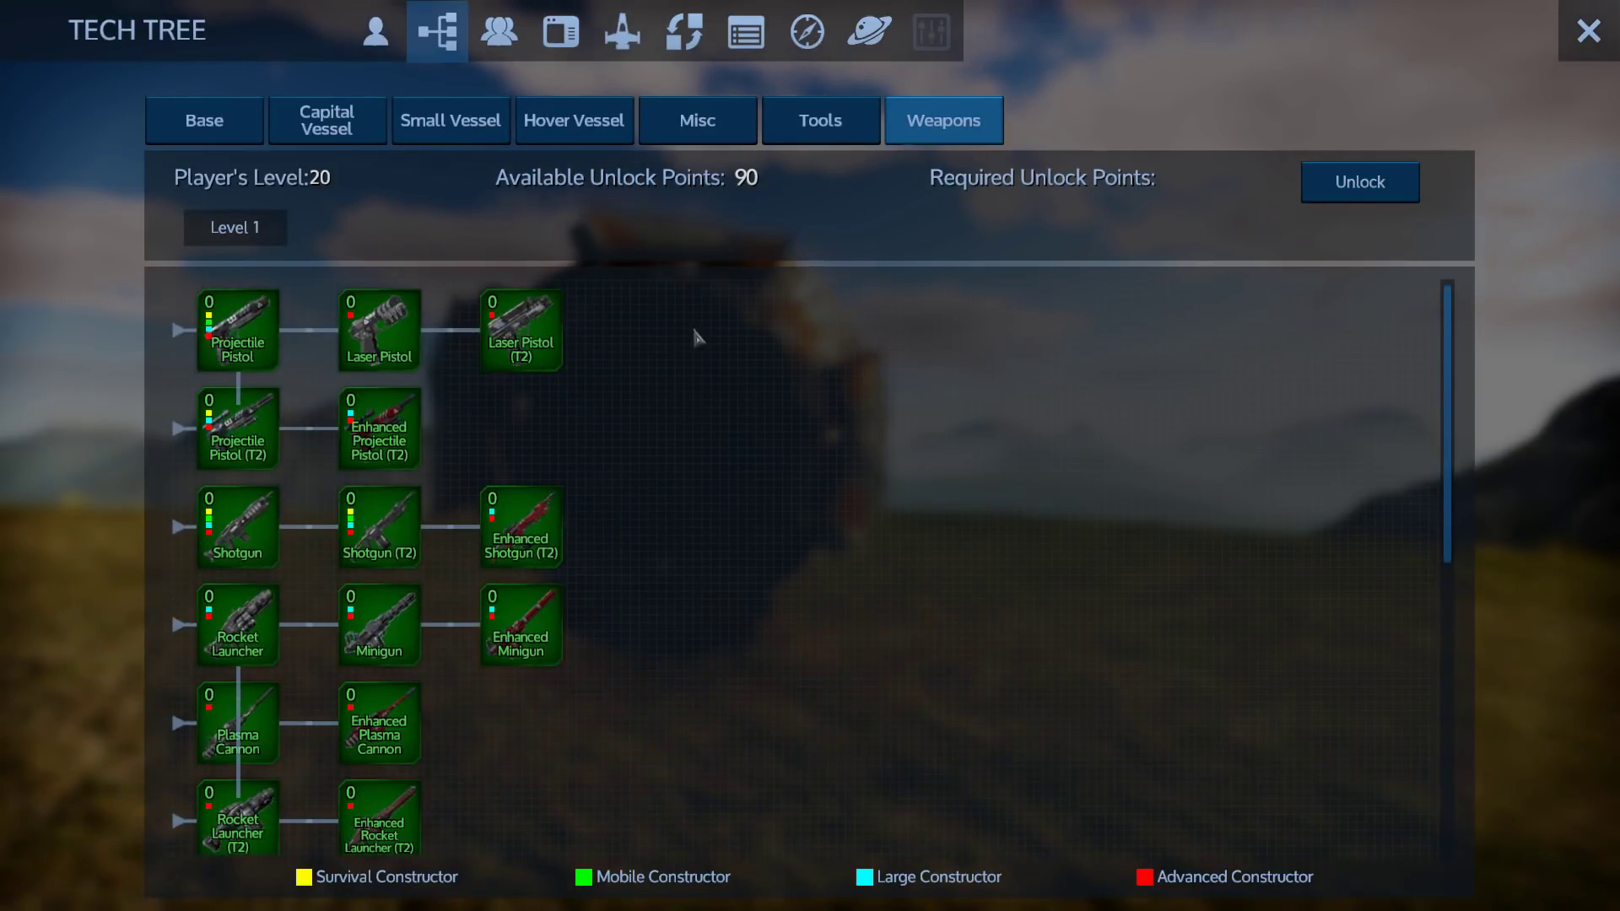
pyautogui.click(205, 119)
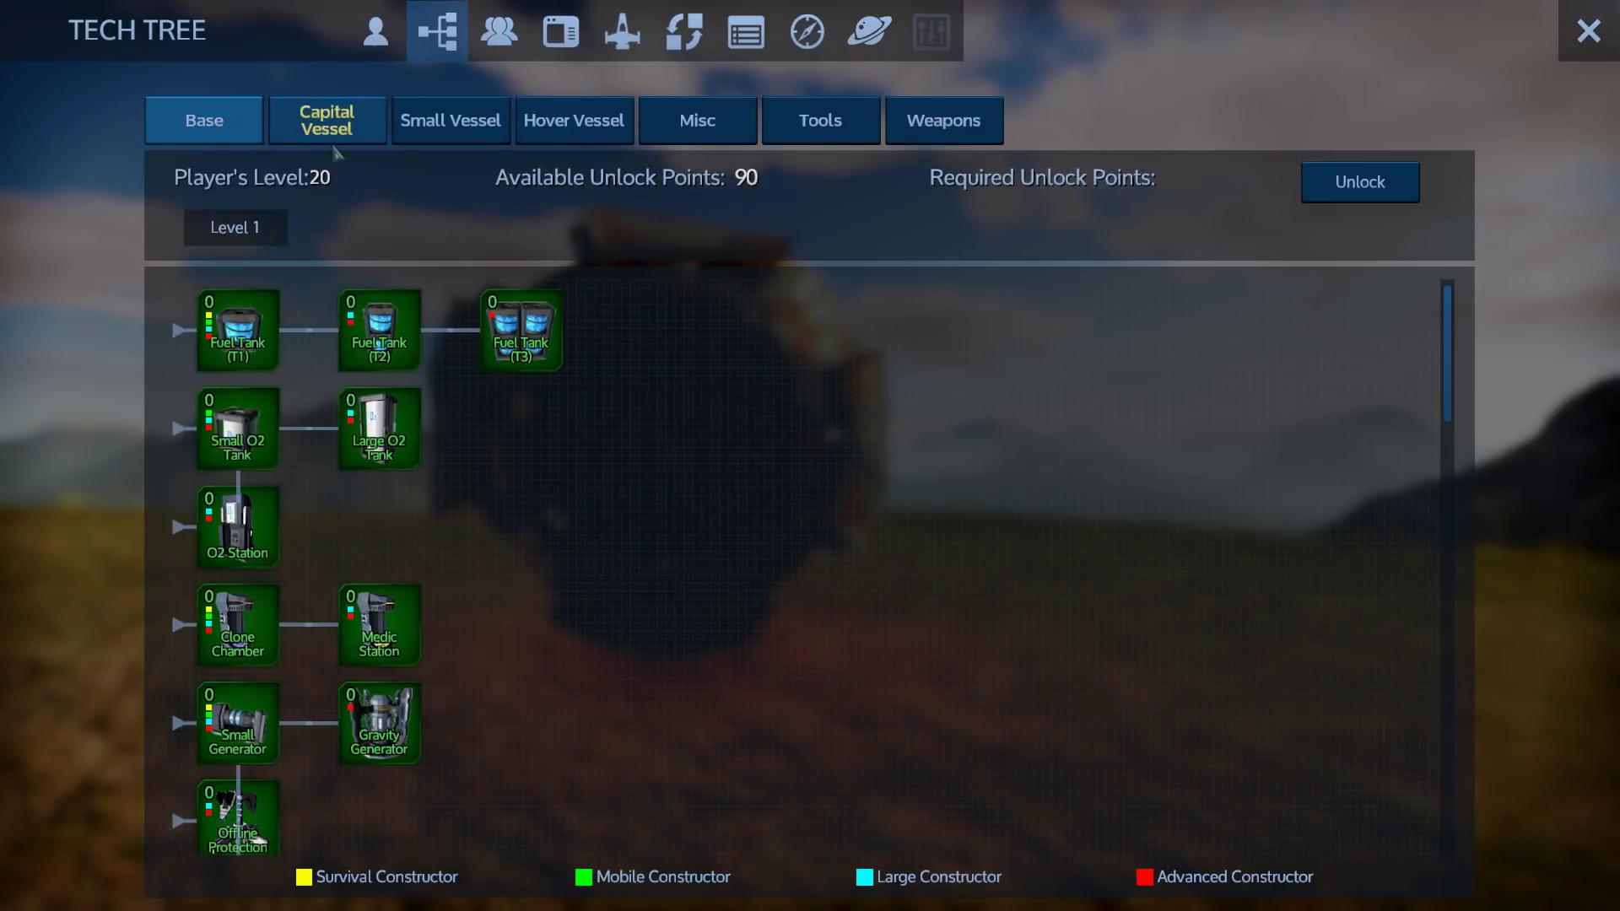
pyautogui.scroll(-5, 439, 629)
pyautogui.scroll(-3, 439, 630)
pyautogui.scroll(5, 439, 630)
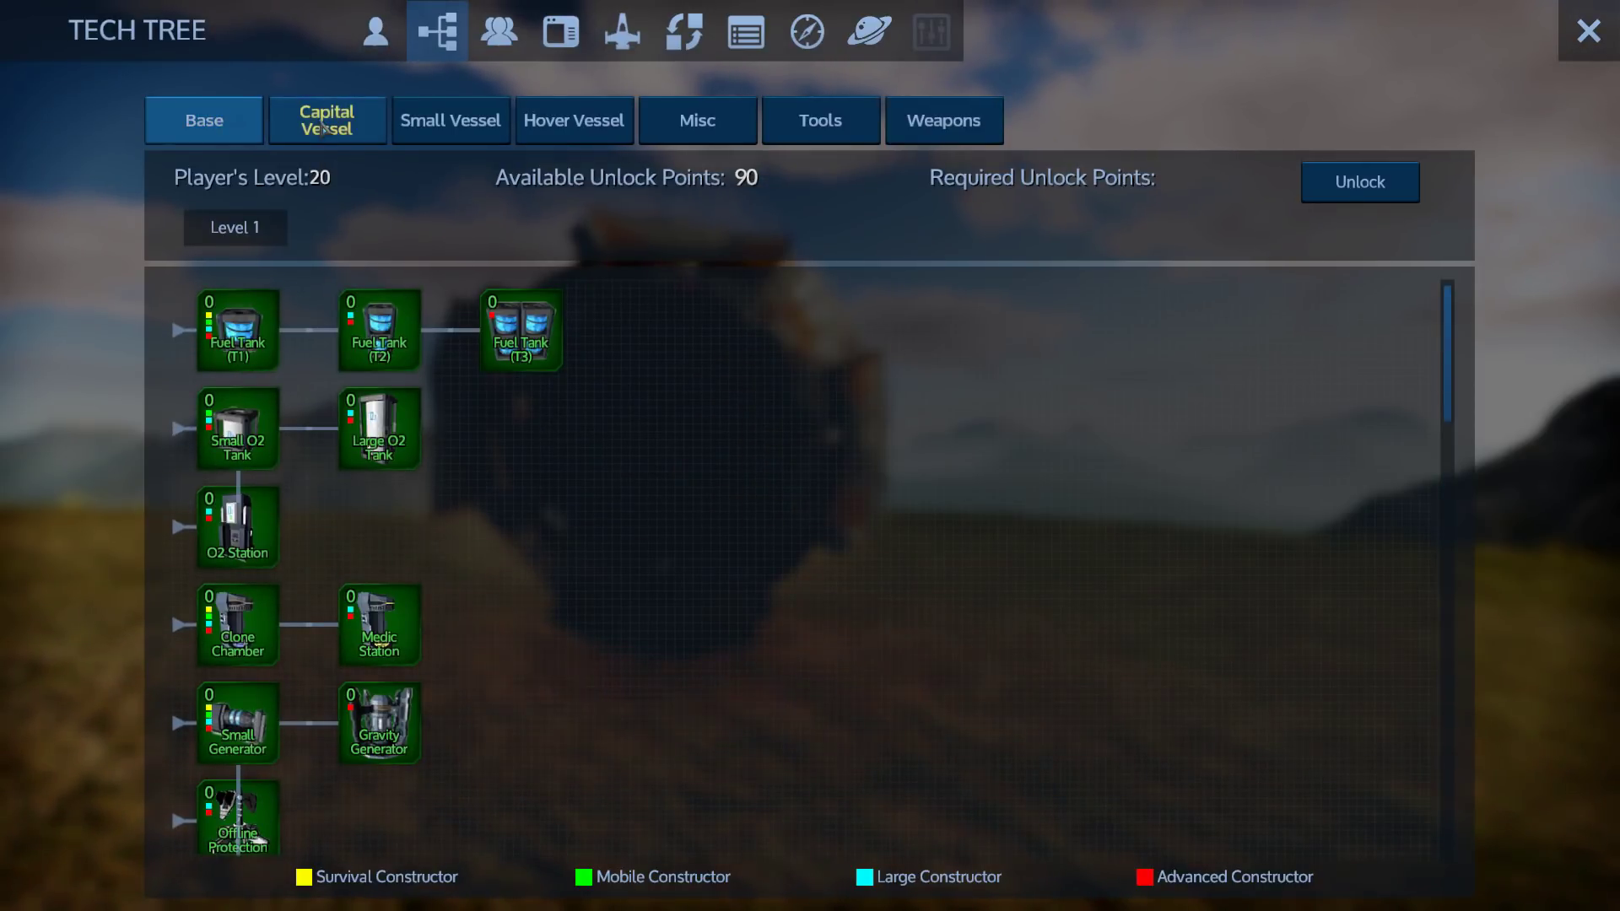
pyautogui.click(419, 127)
pyautogui.click(331, 133)
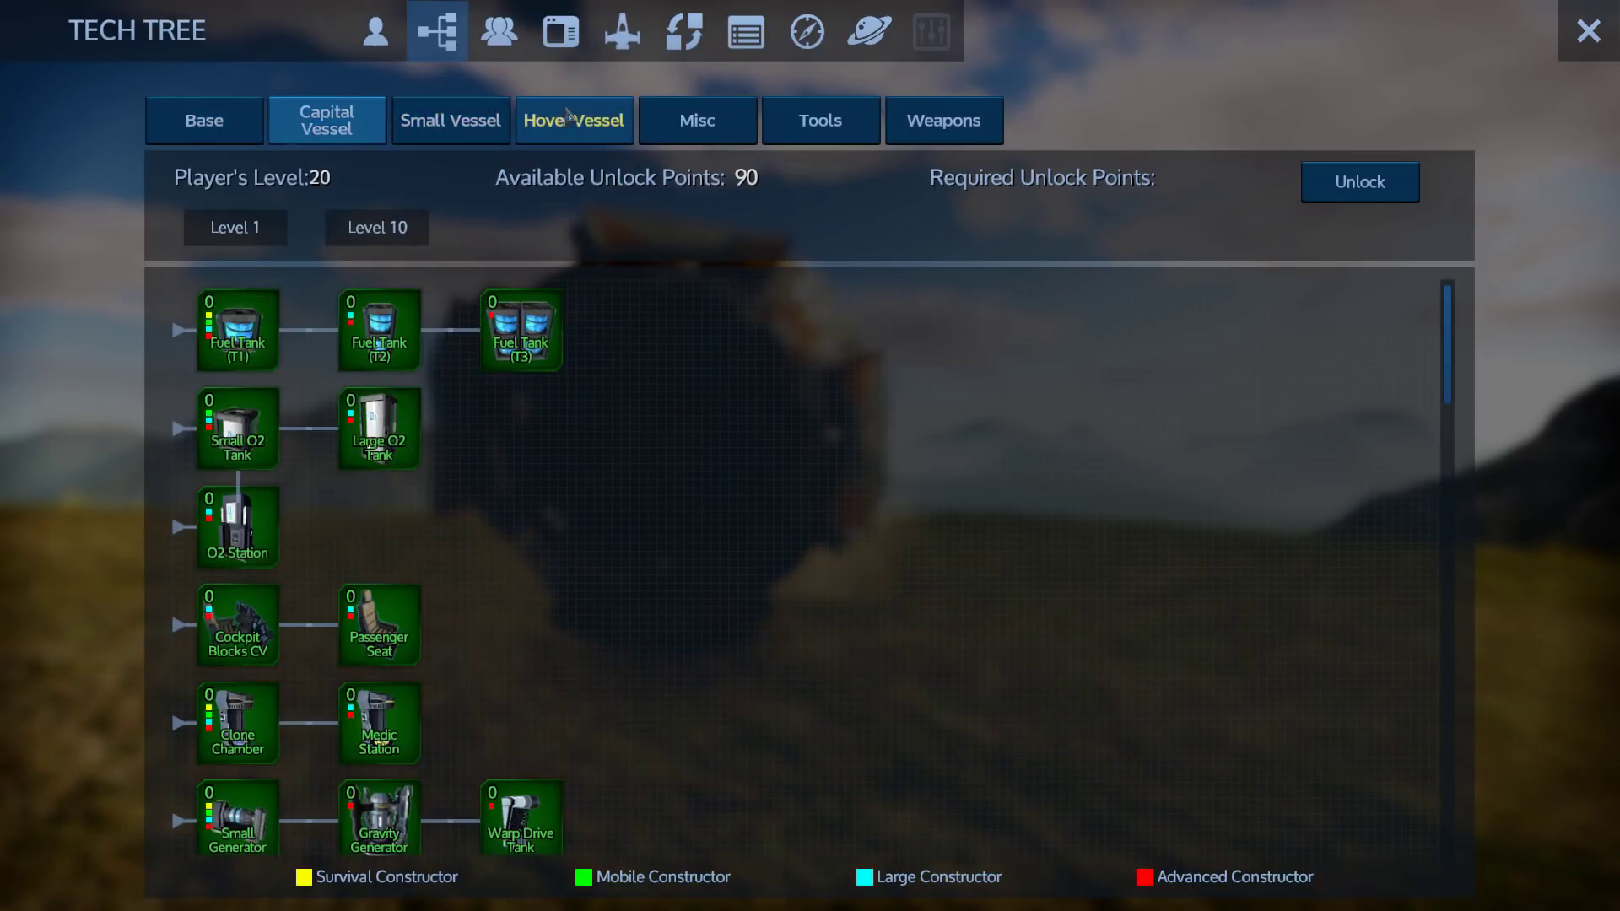
pyautogui.click(697, 121)
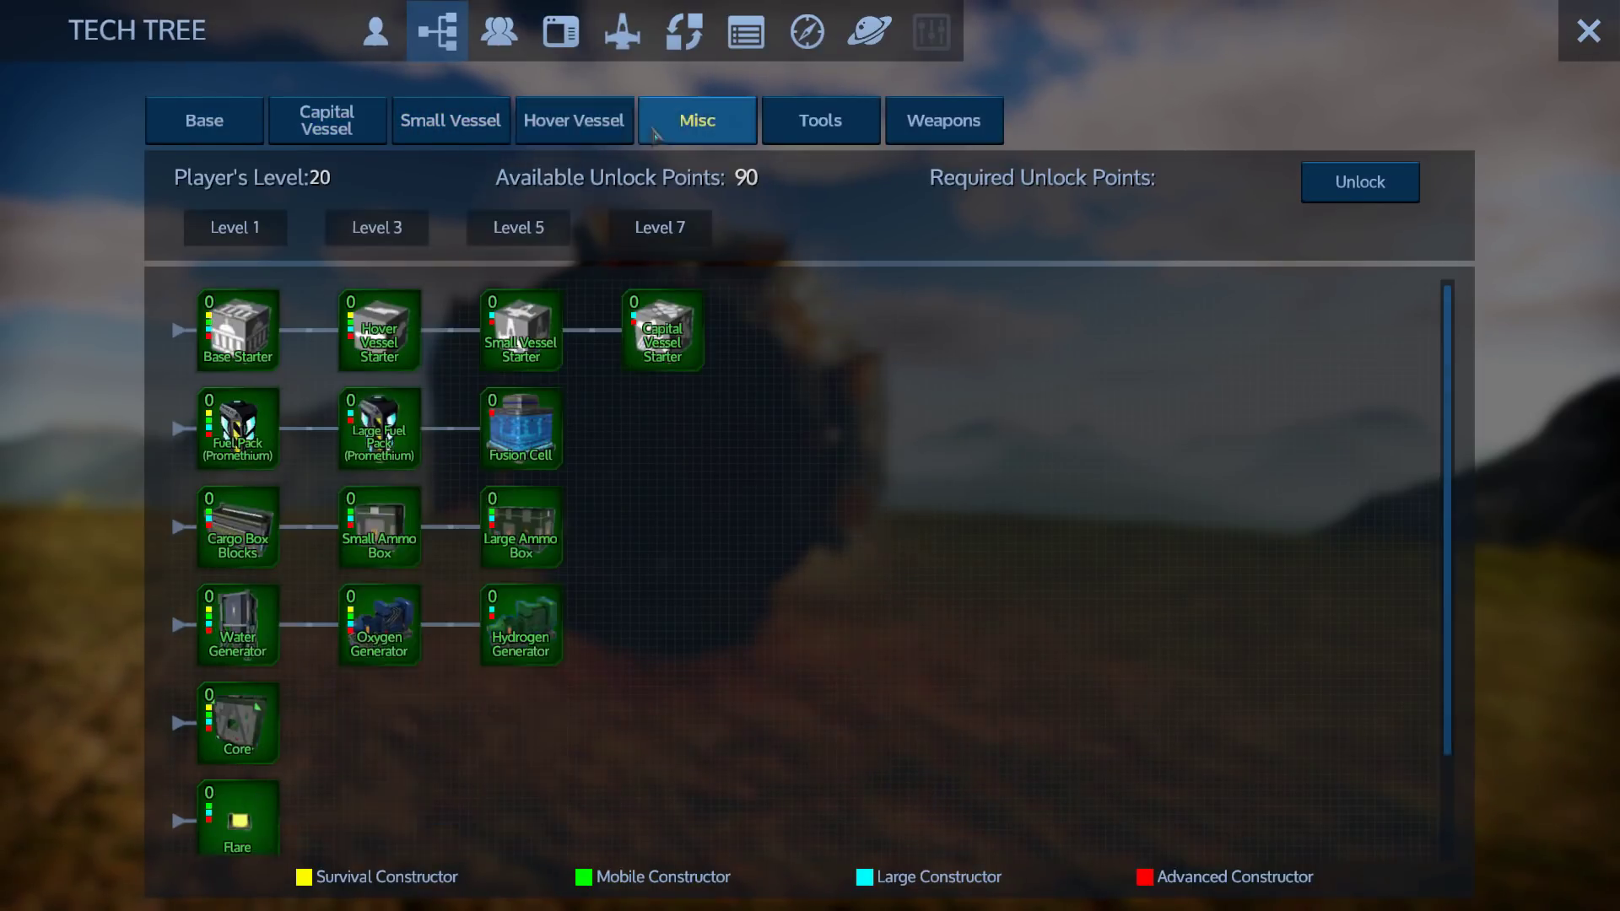
# - Return to the JS Bin converter and inspect the converted FuelTankMSLarge block entry showing UnlockLevel 1
pyautogui.click(574, 121)
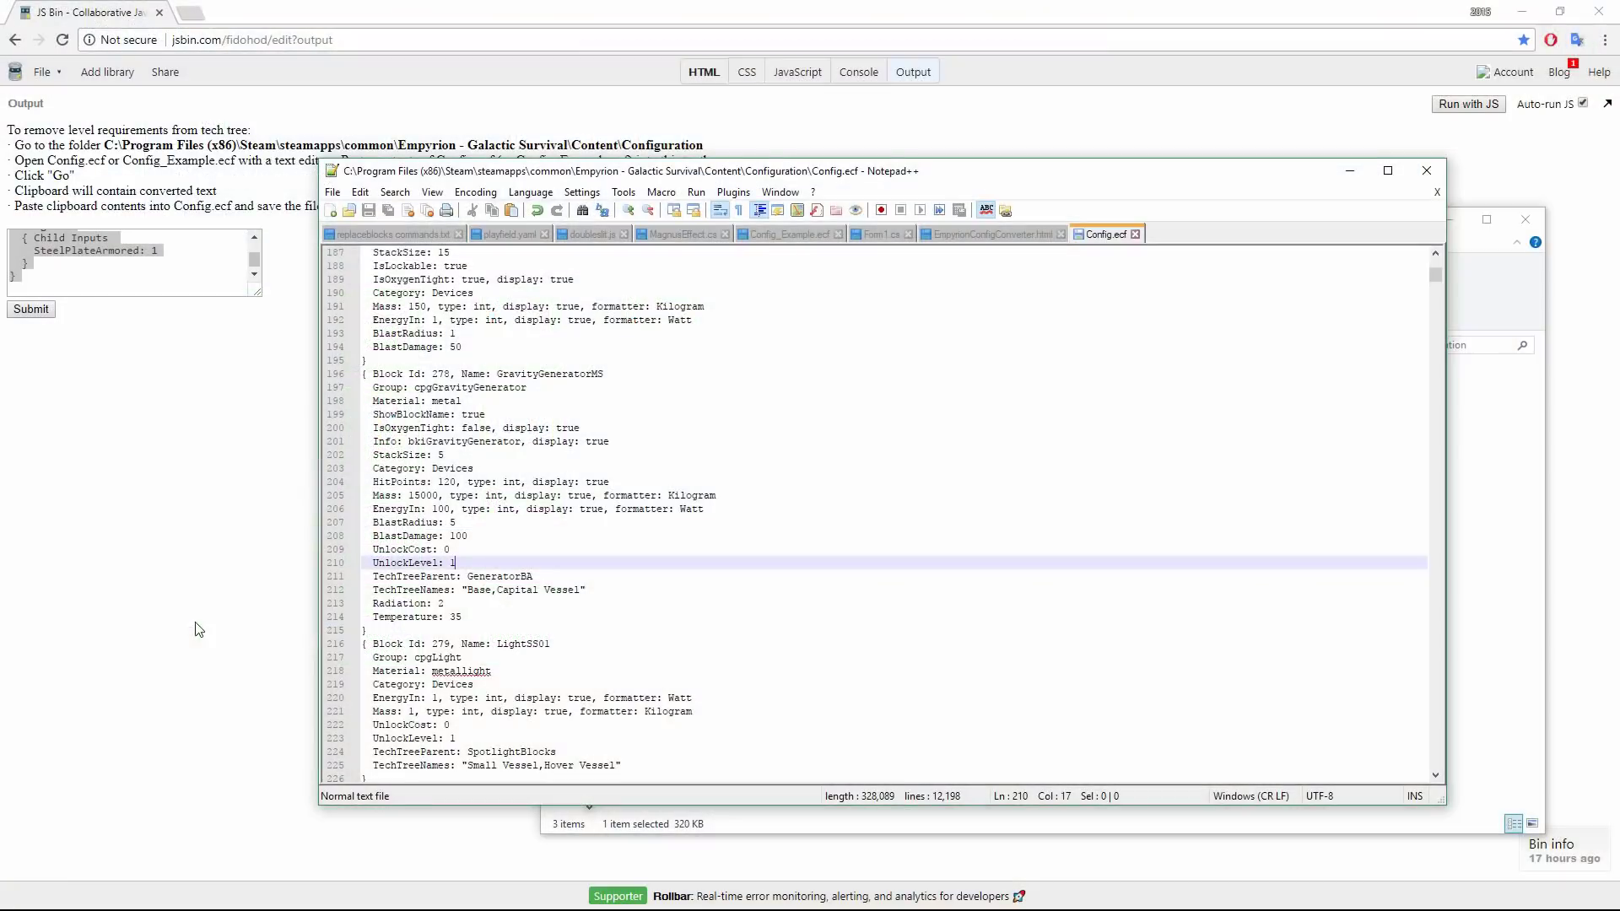
pyautogui.click(97, 284)
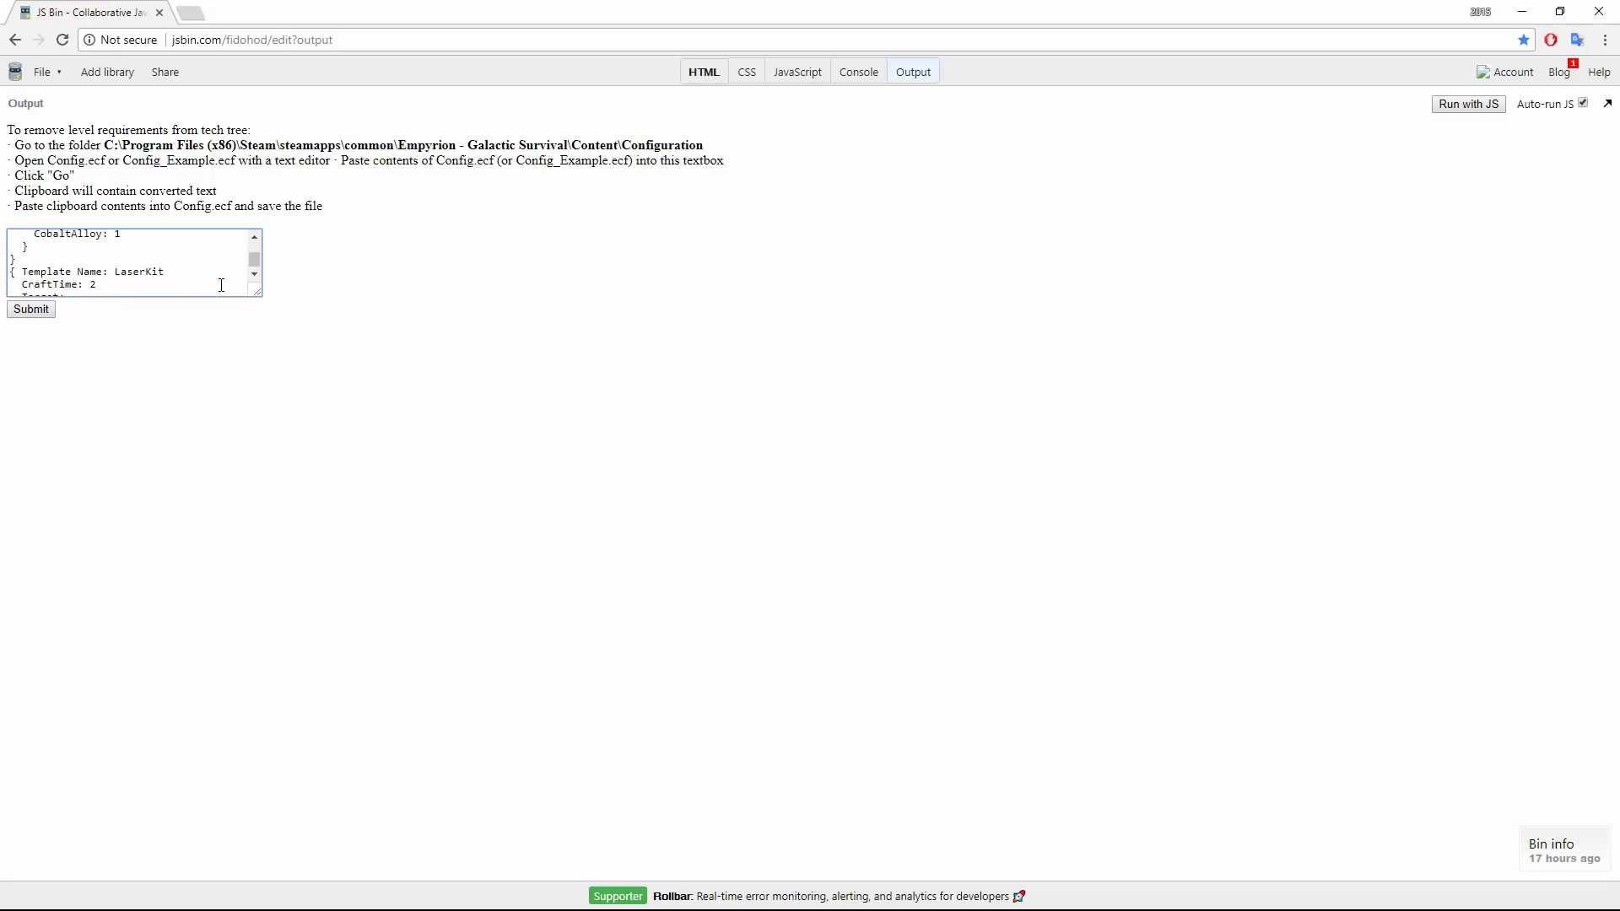
pyautogui.moveTo(261, 295)
pyautogui.mouseDown()
pyautogui.moveTo(632, 594)
pyautogui.moveTo(642, 236)
pyautogui.mouseUp()
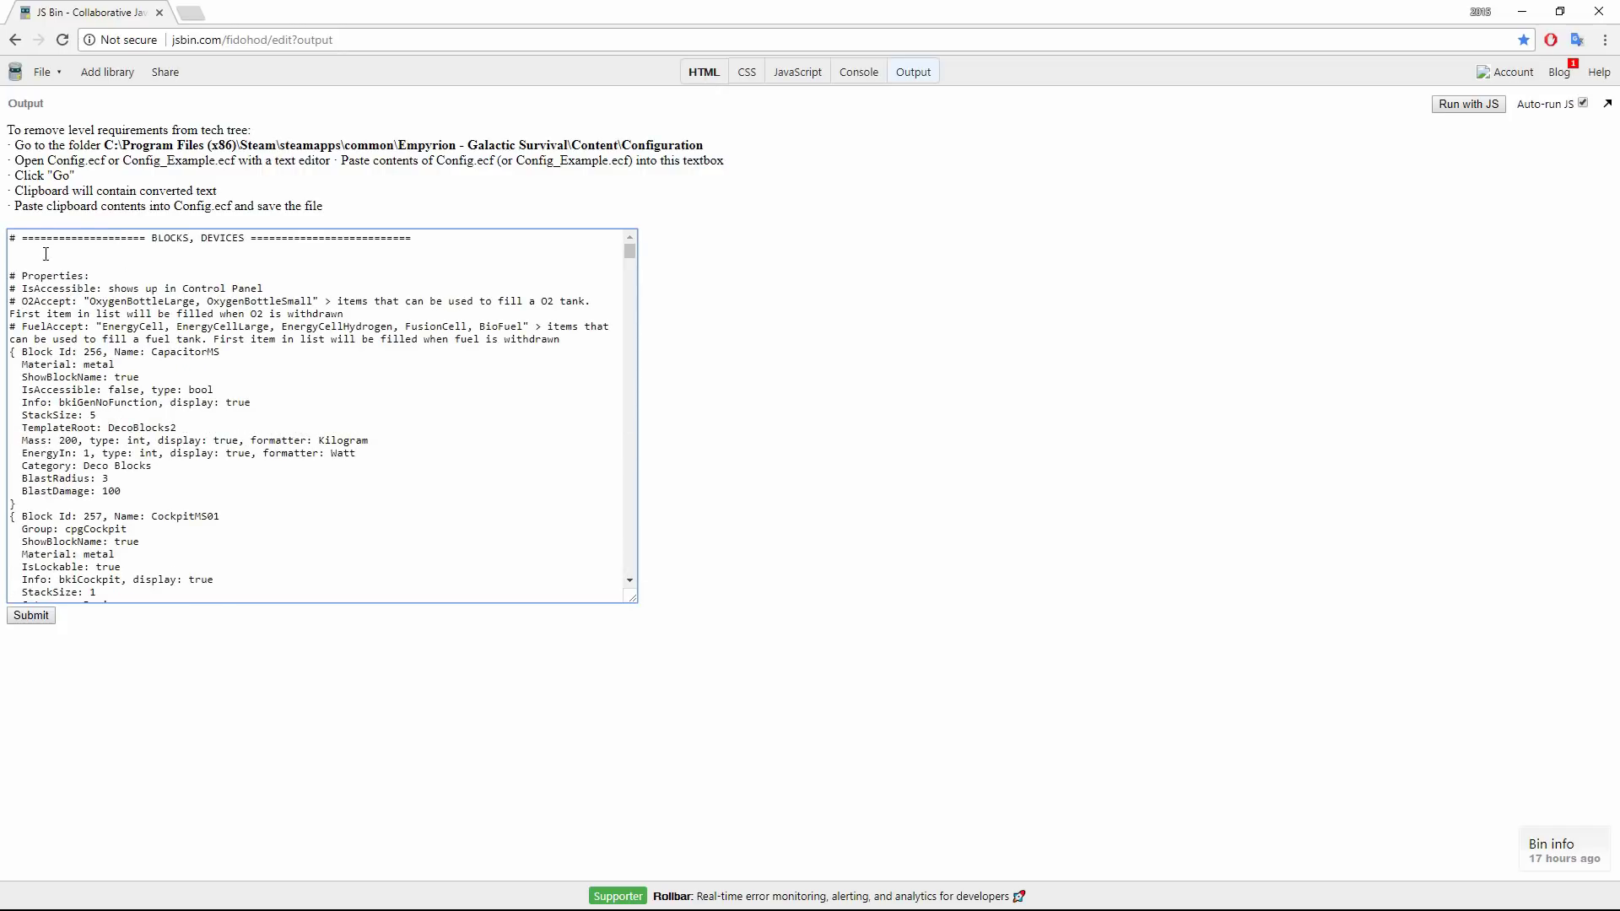
pyautogui.scroll(-5, 80, 439)
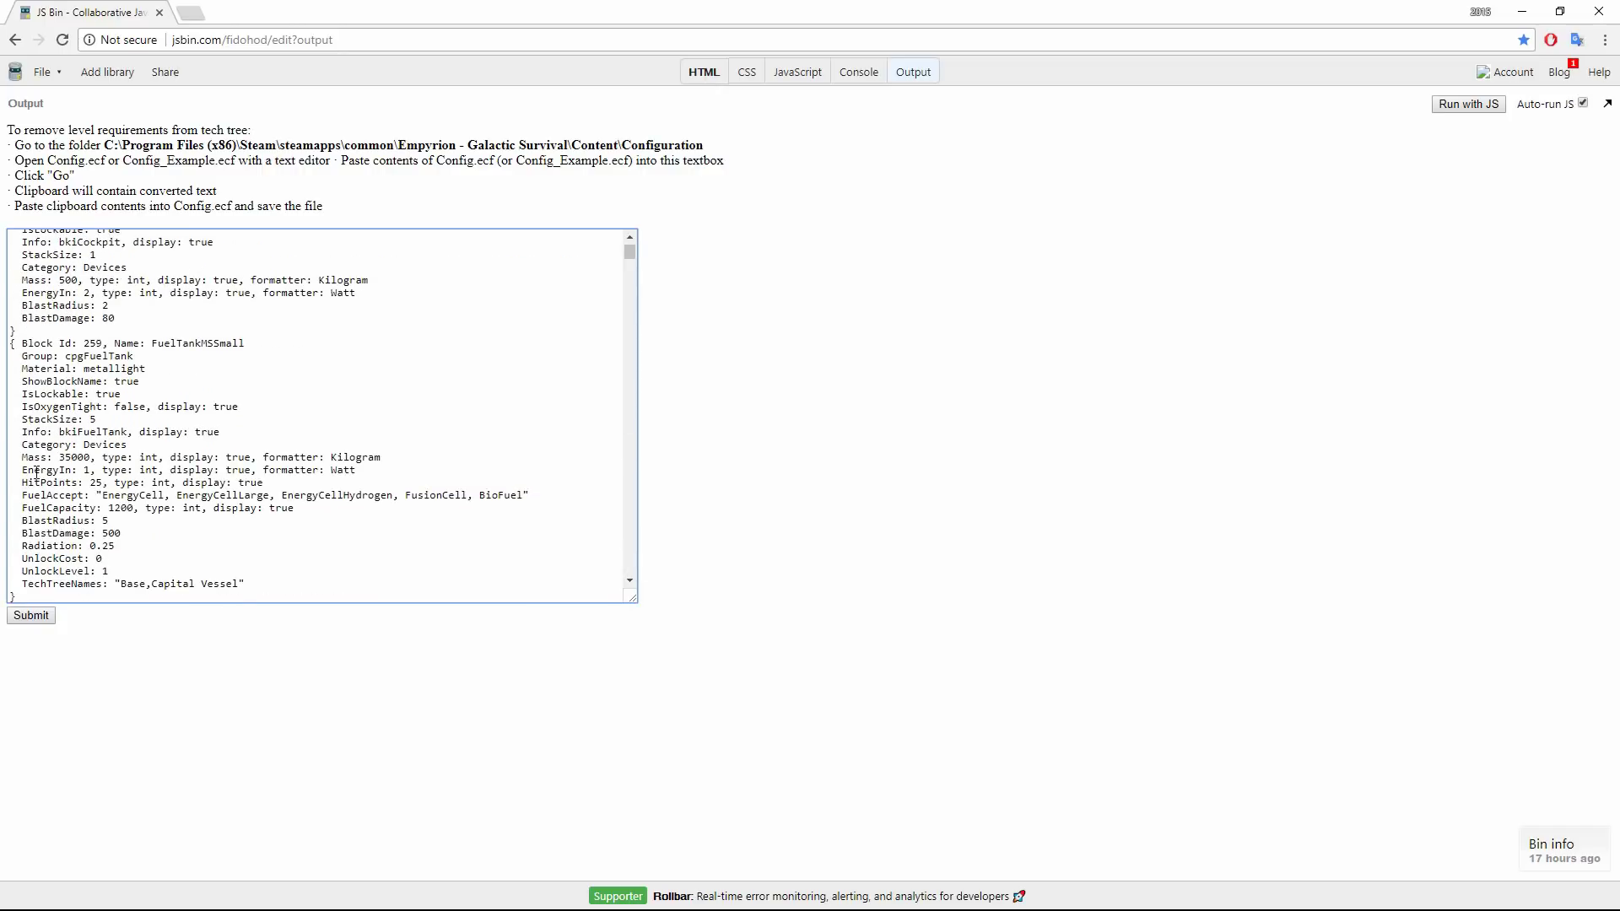
pyautogui.scroll(-3, 38, 472)
pyautogui.scroll(-2, 60, 402)
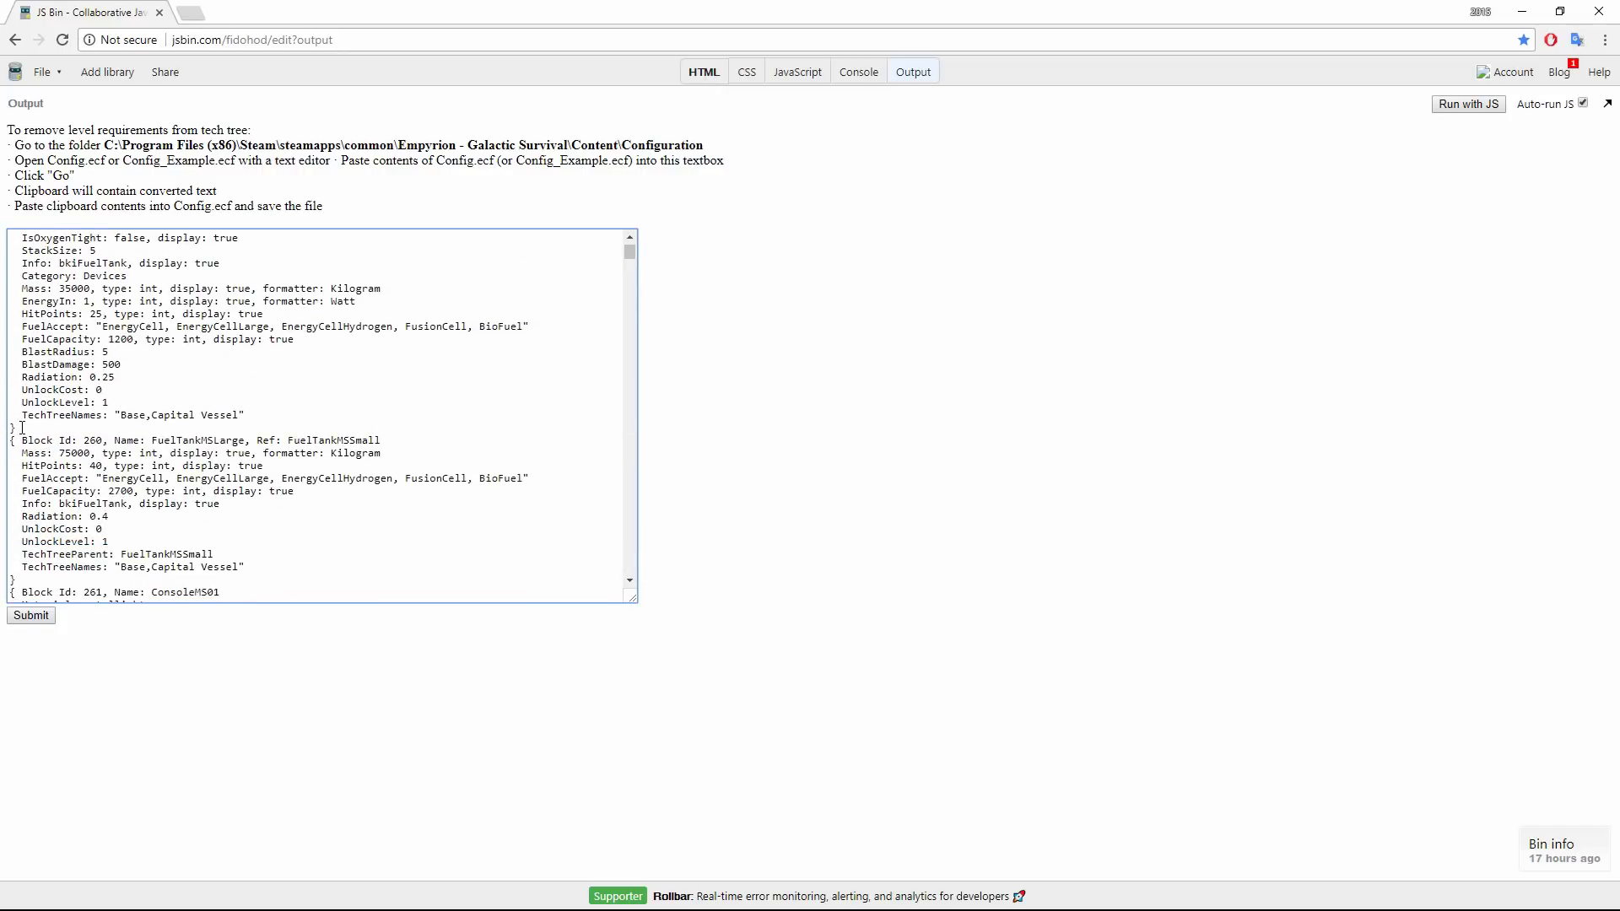
pyautogui.moveTo(22, 428); pyautogui.dragTo(9, 433)
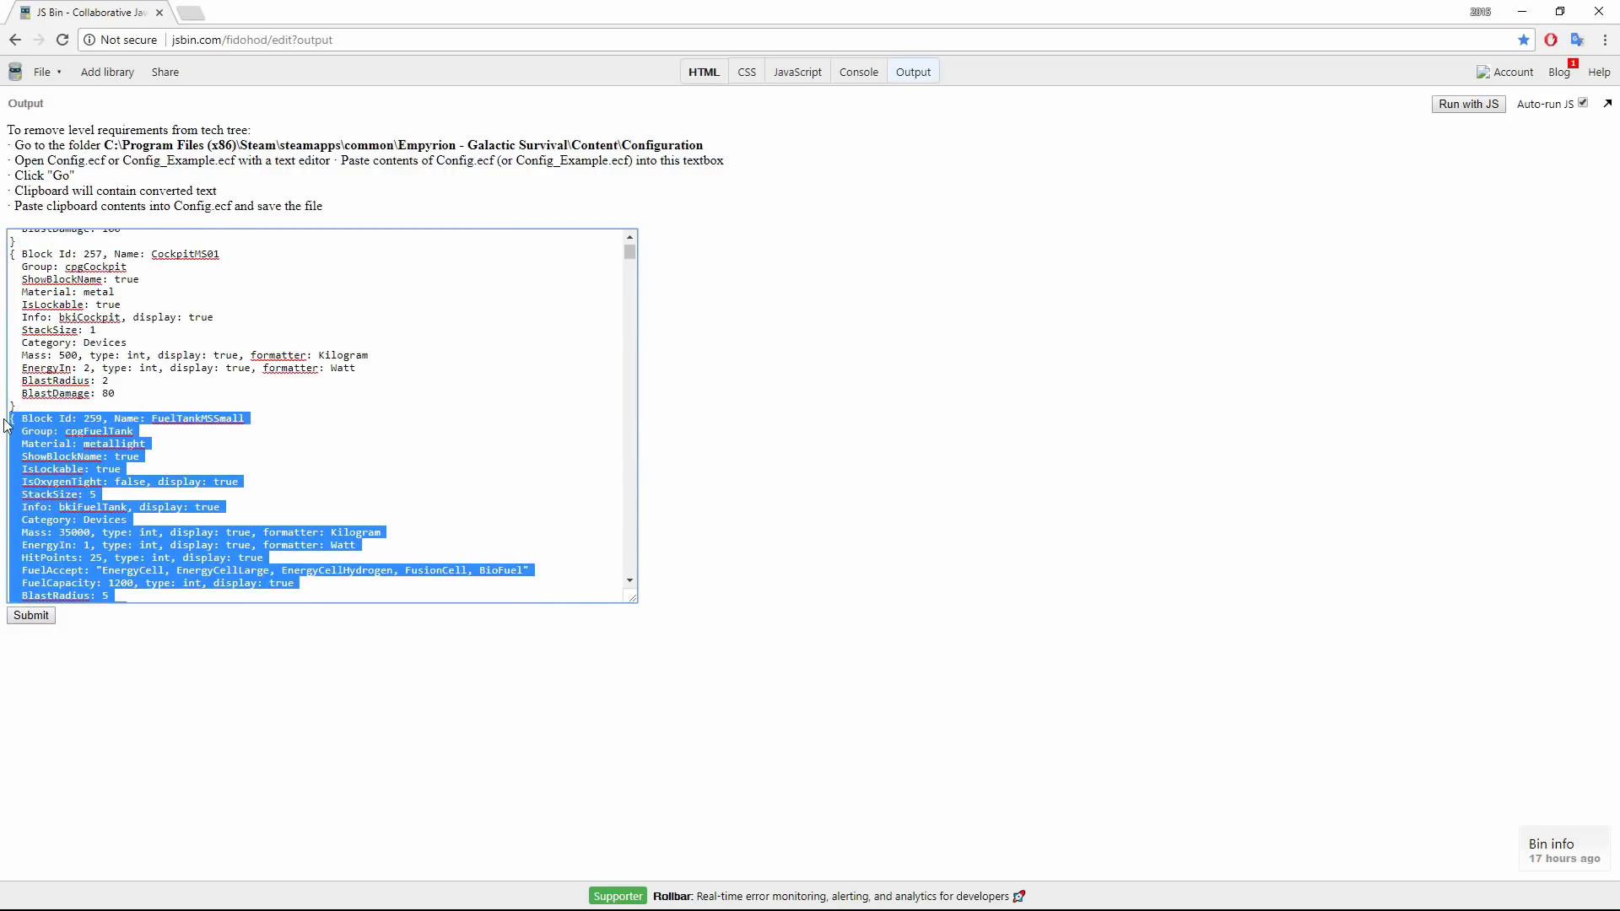
pyautogui.scroll(-5, 79, 440)
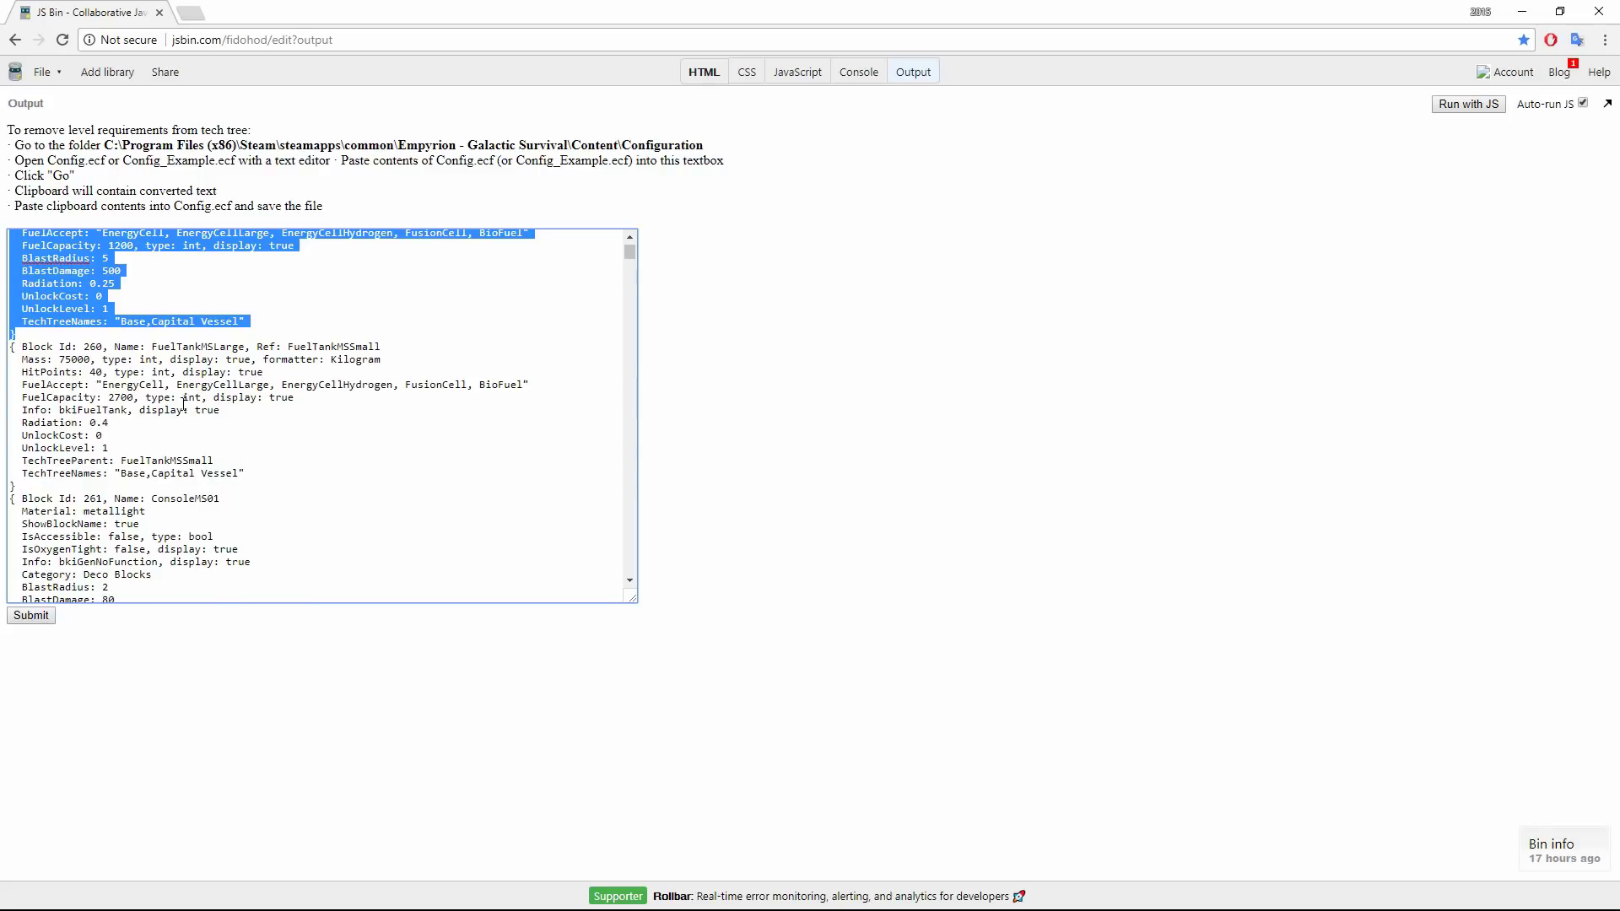
pyautogui.moveTo(13, 484); pyautogui.dragTo(8, 346)
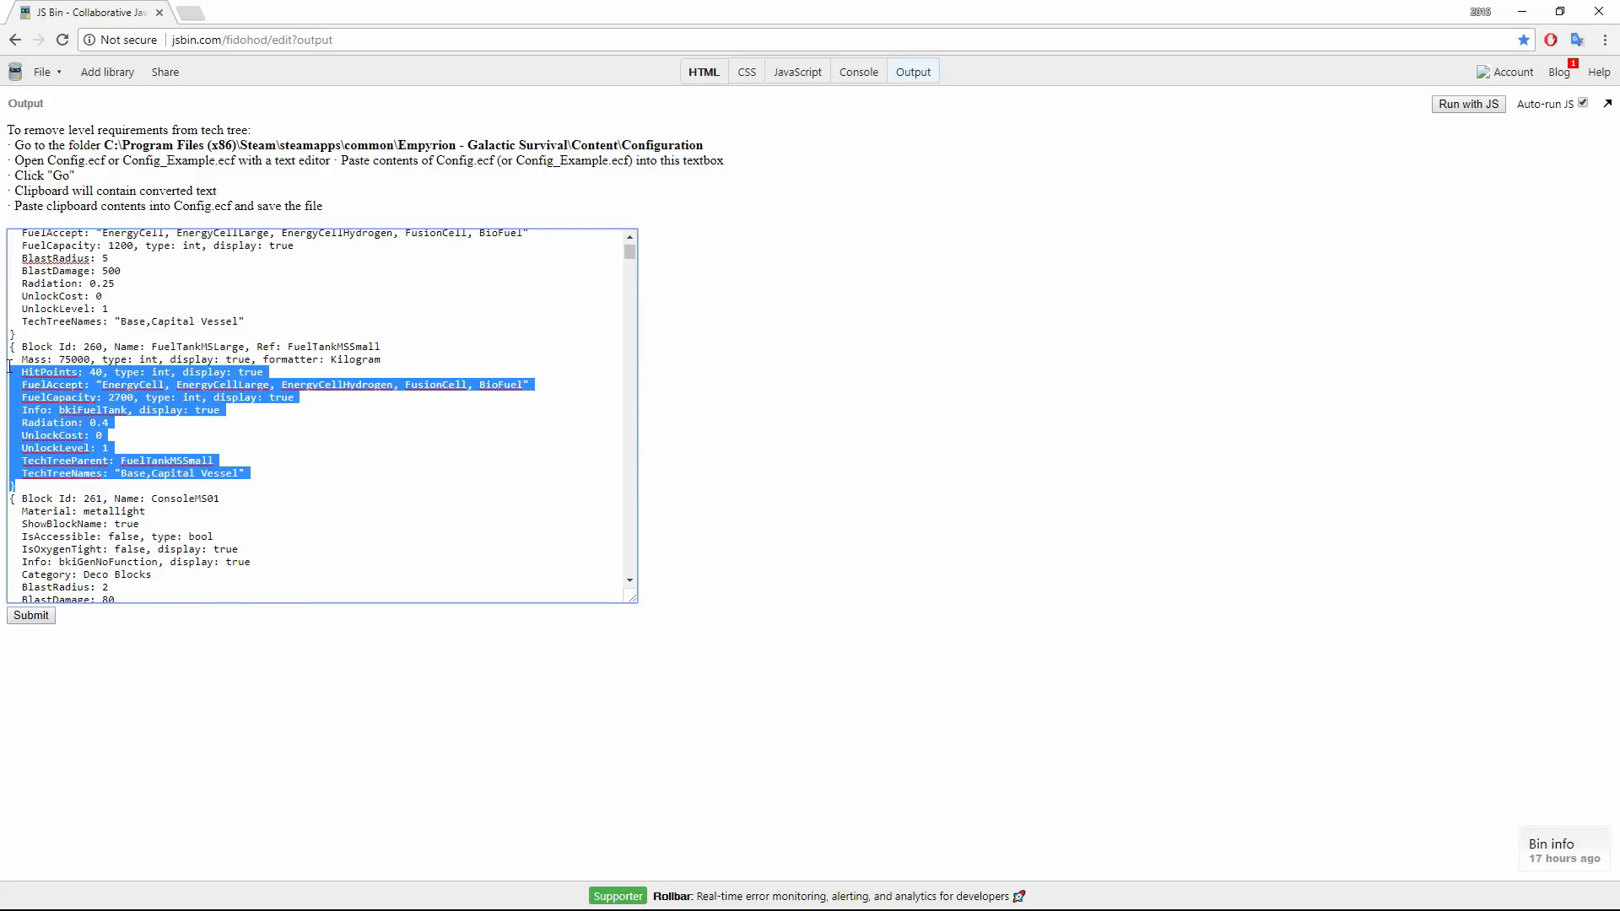
pyautogui.click(150, 377)
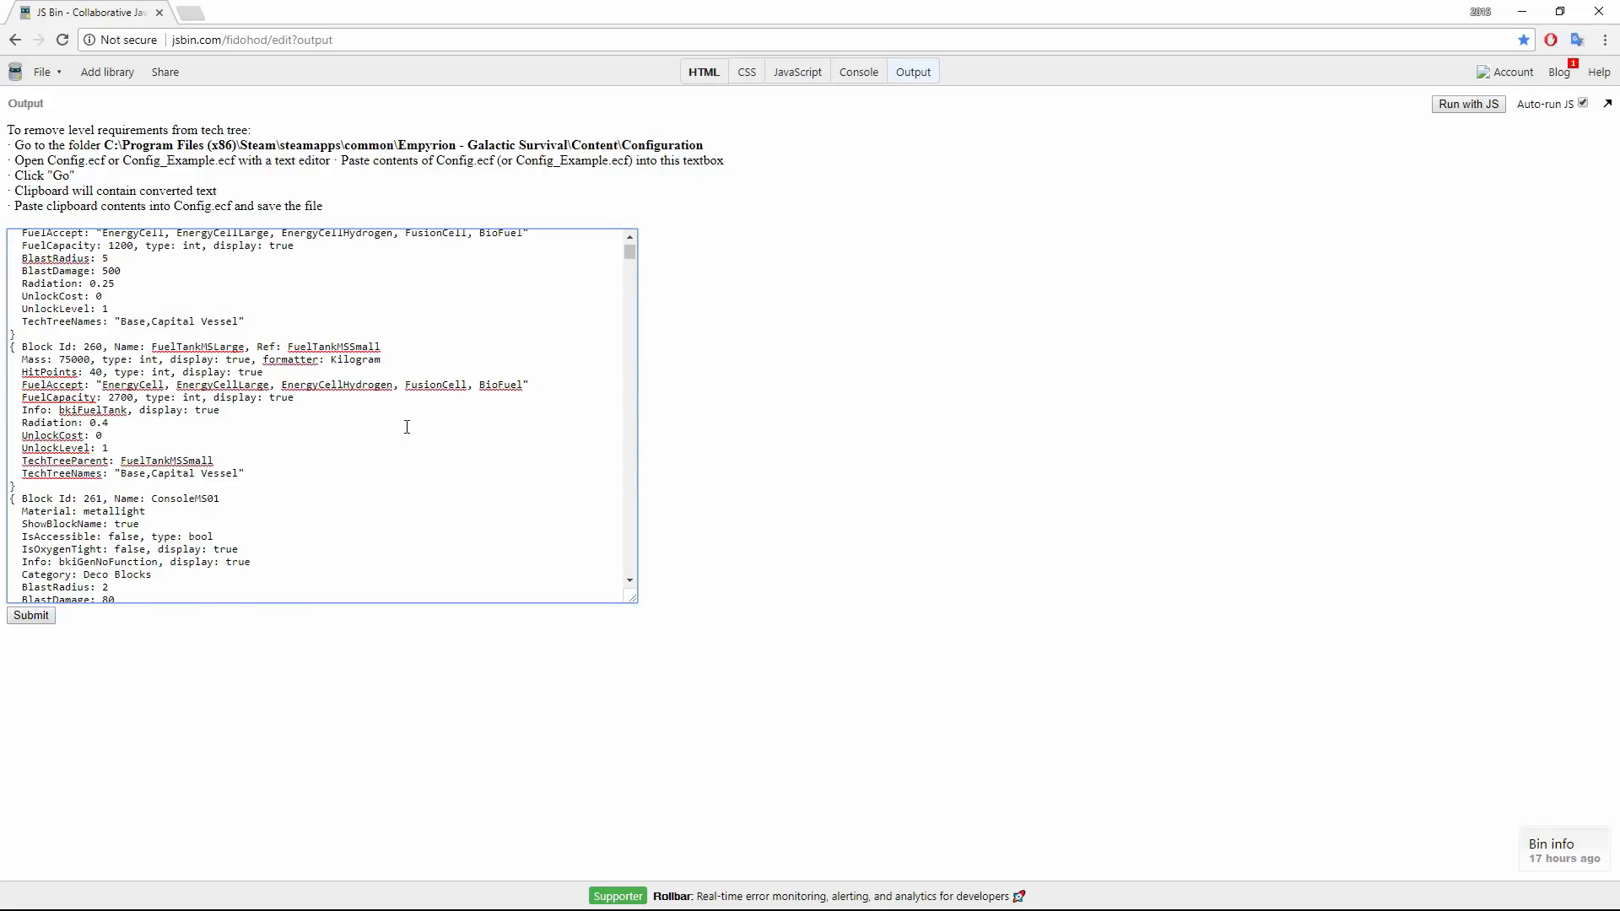
pyautogui.scroll(-2, 221, 405)
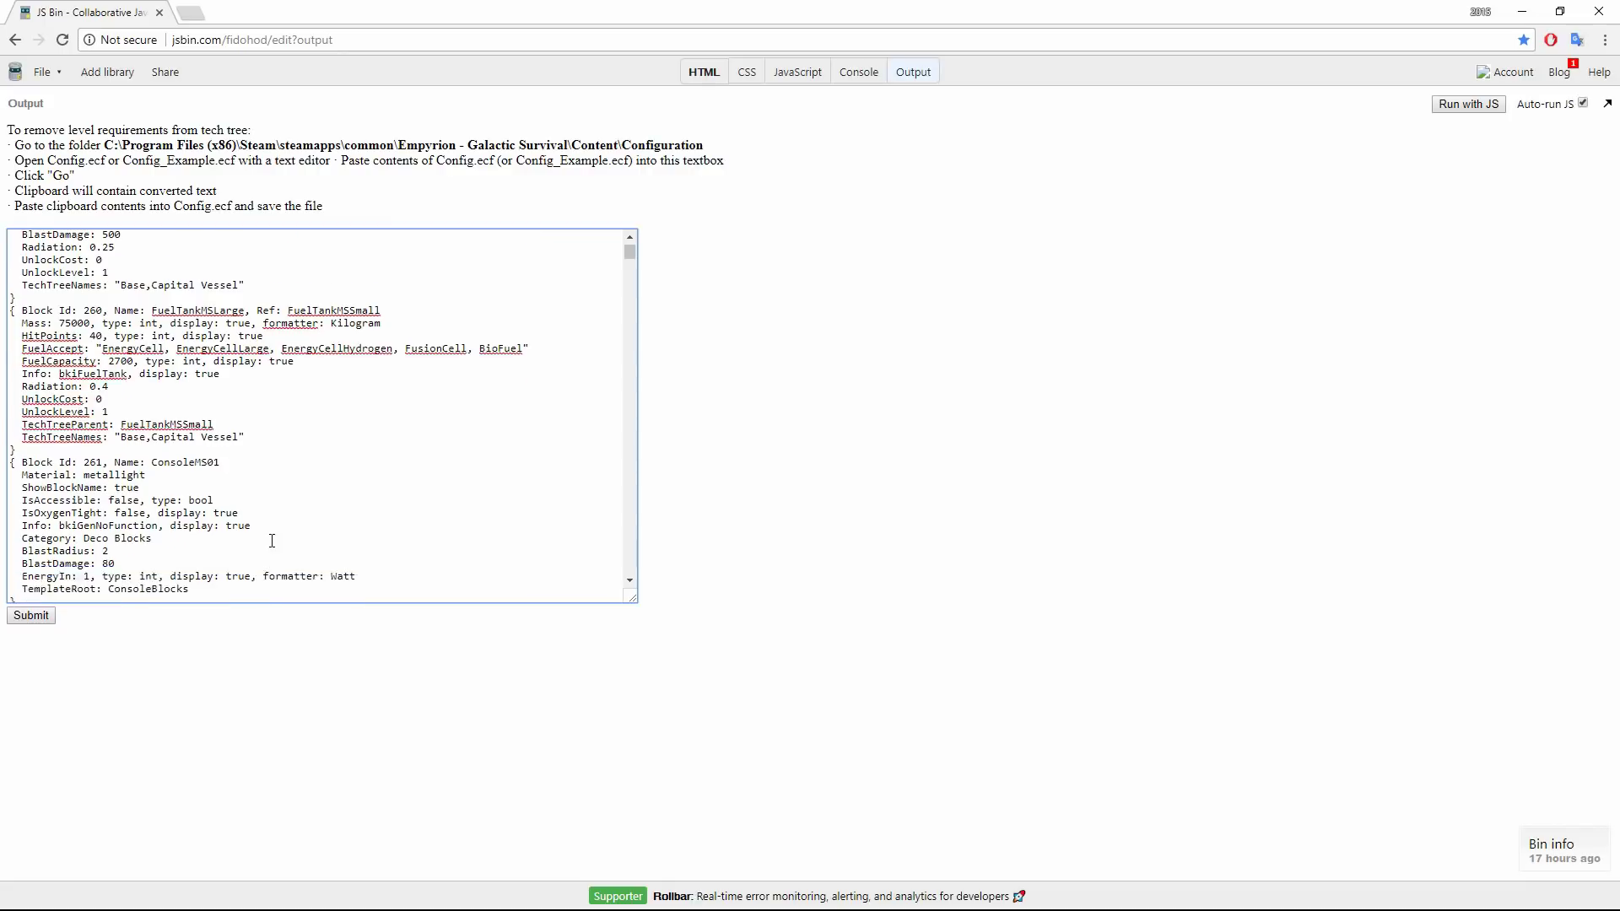
pyautogui.scroll(-2, 234, 471)
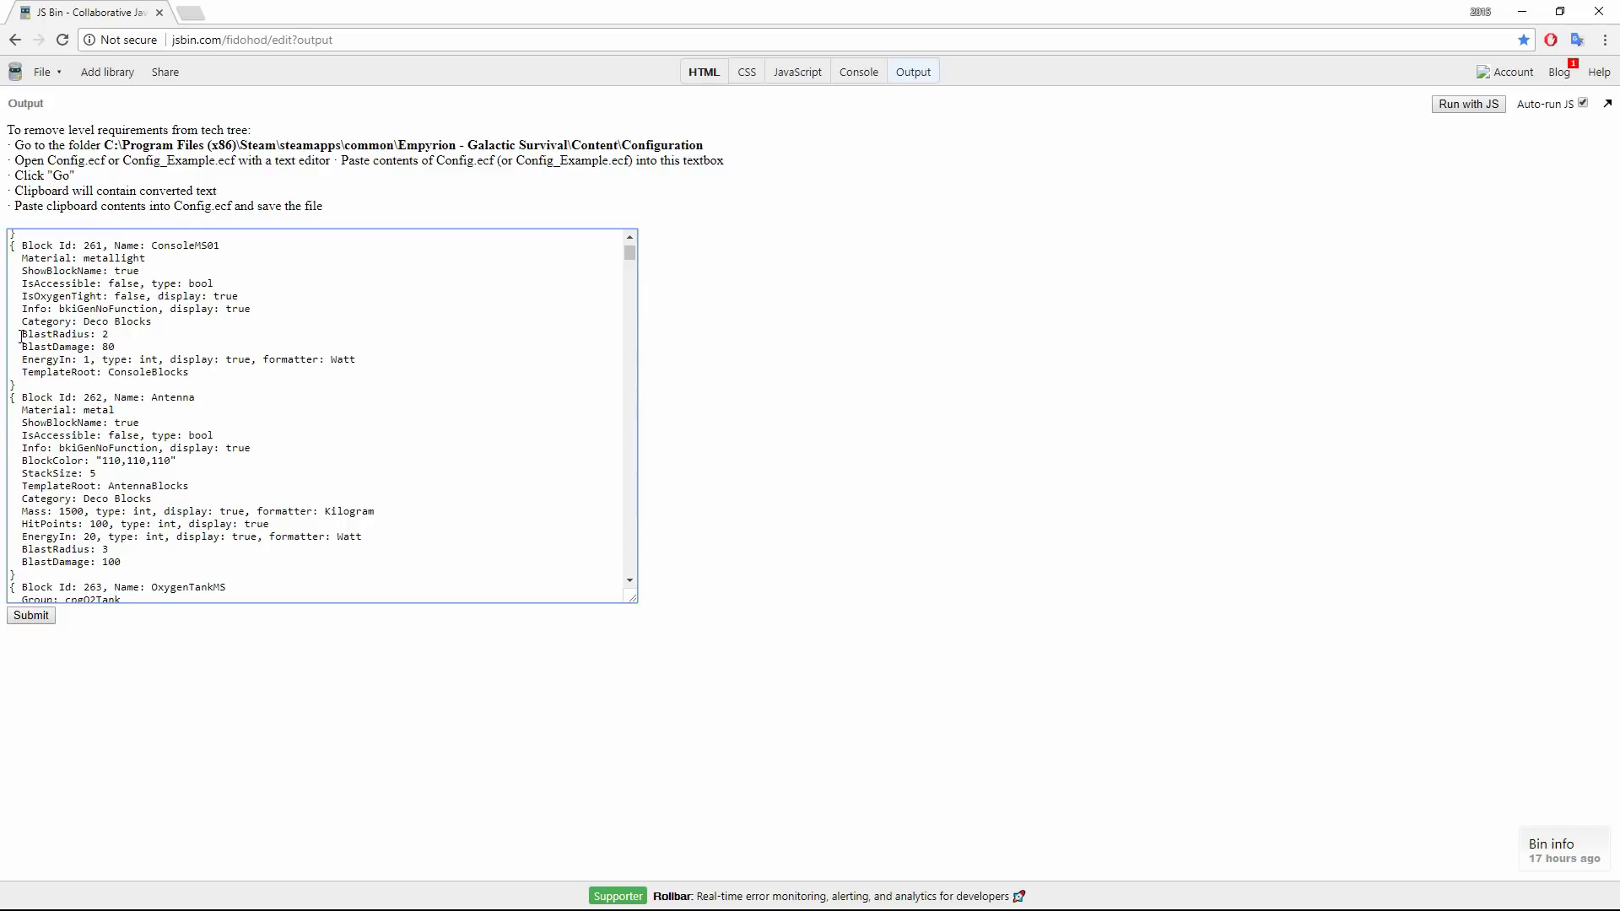
pyautogui.scroll(-5, 209, 334)
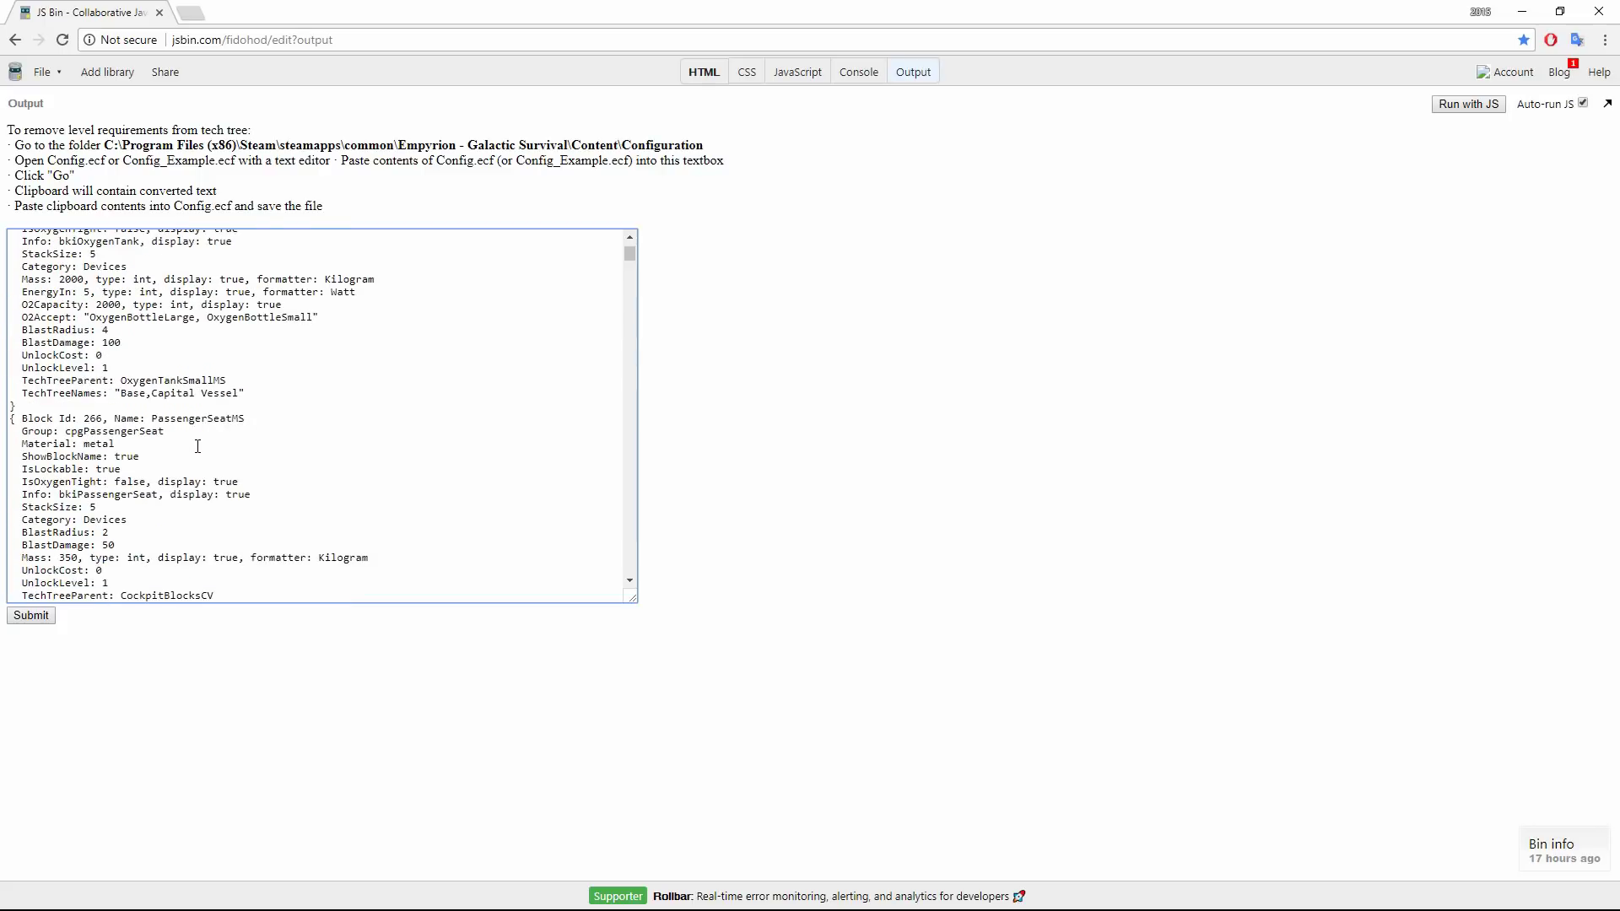
pyautogui.scroll(-3, 196, 431)
pyautogui.scroll(-2, 194, 449)
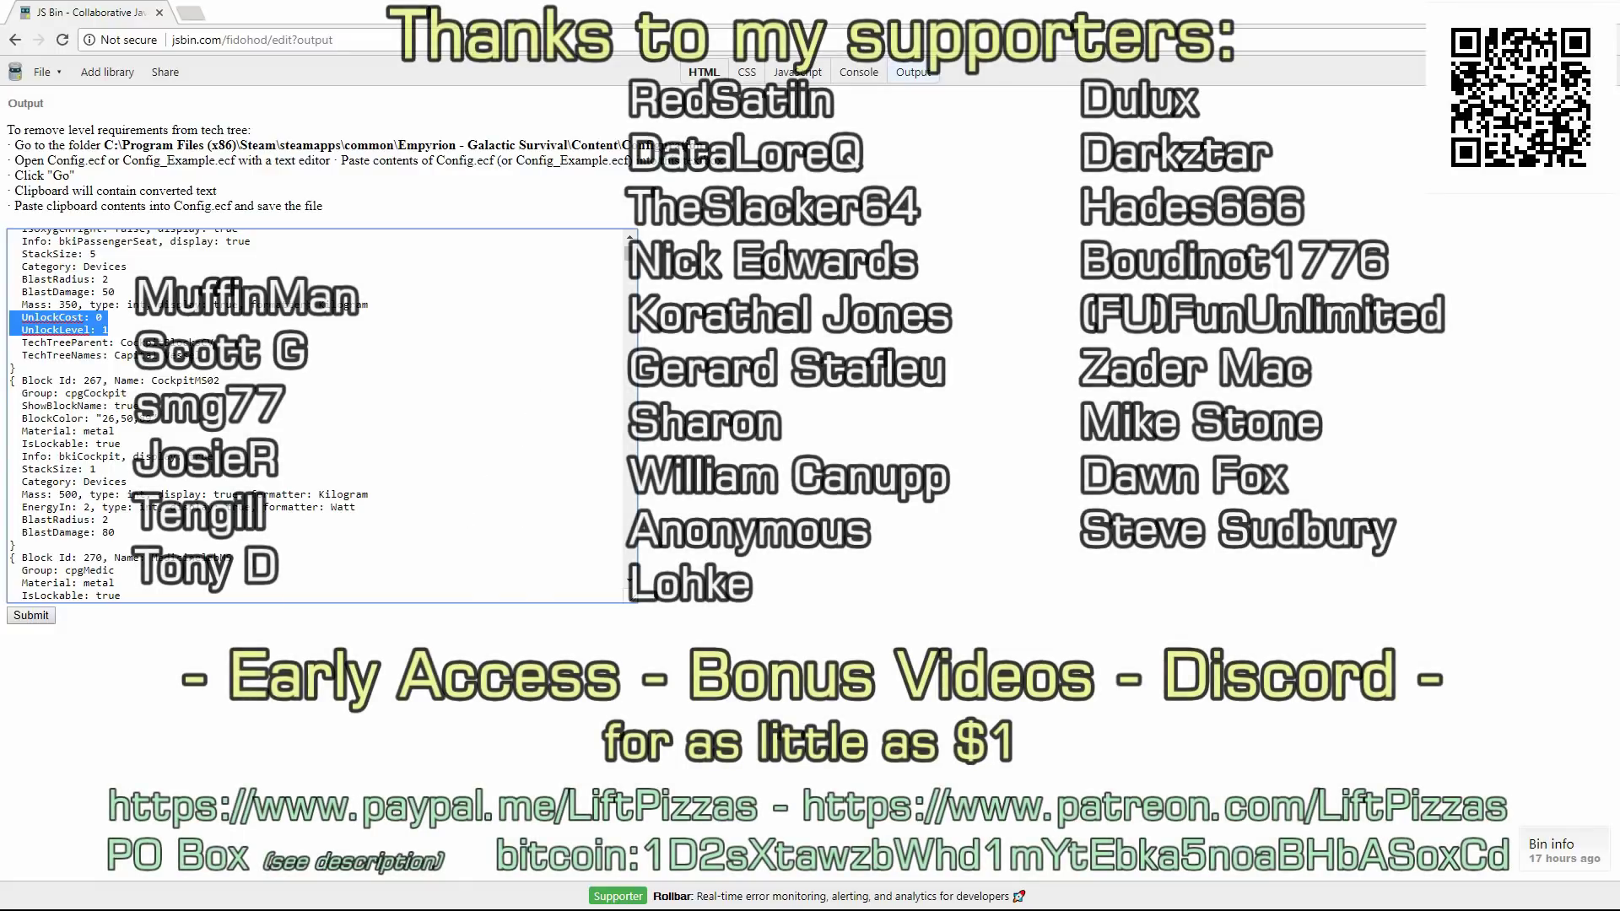
pyautogui.click(374, 40)
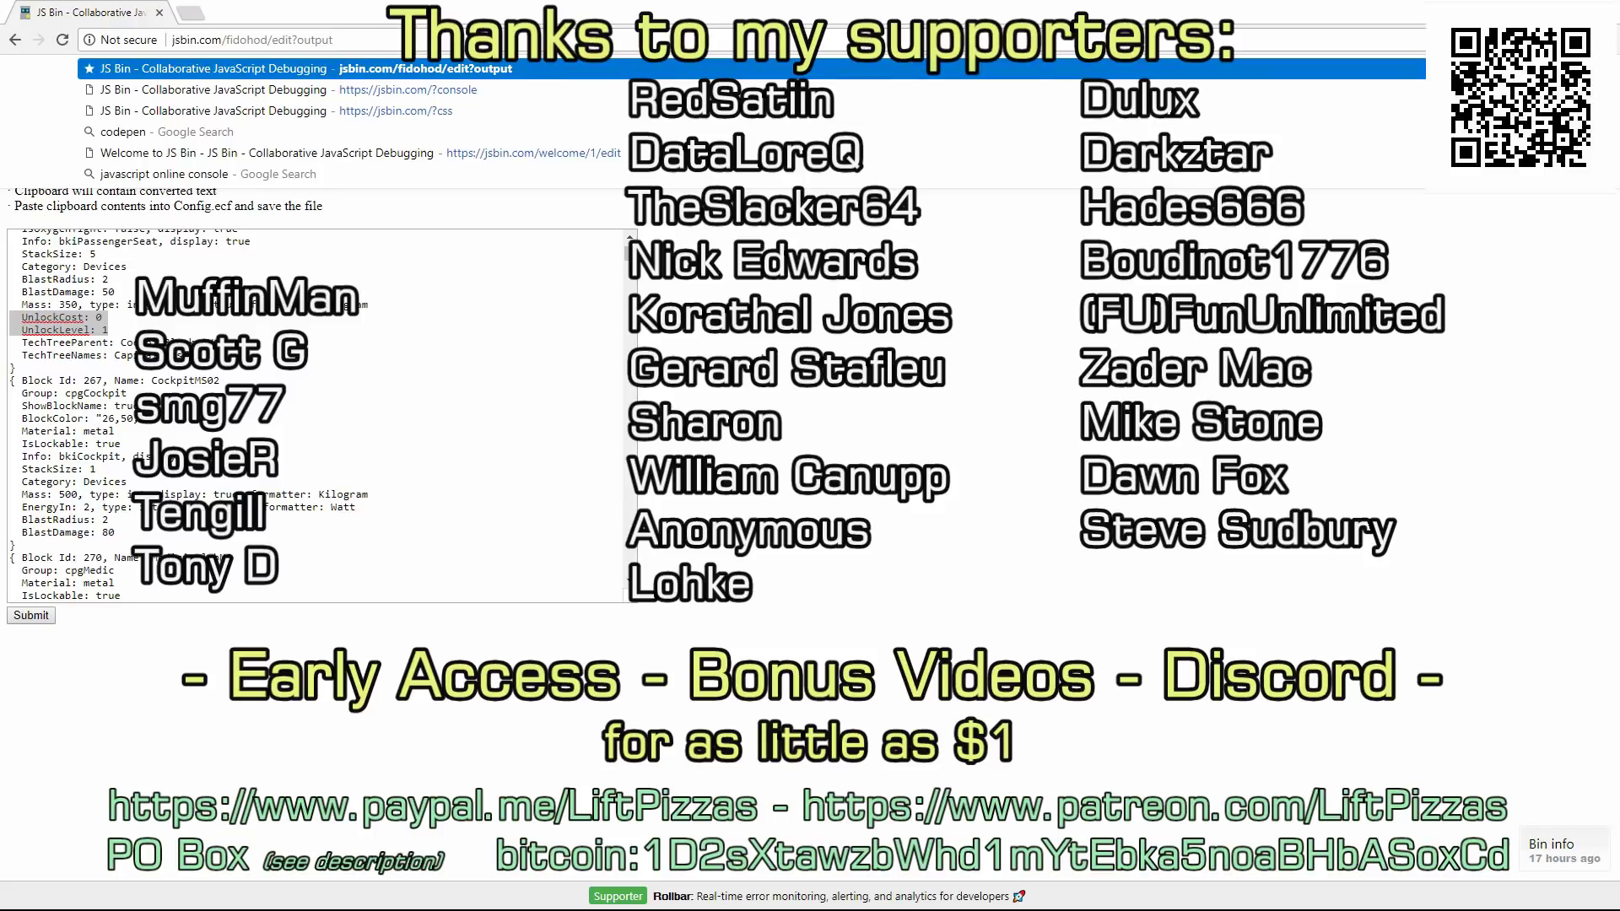
pyautogui.press('Escape')
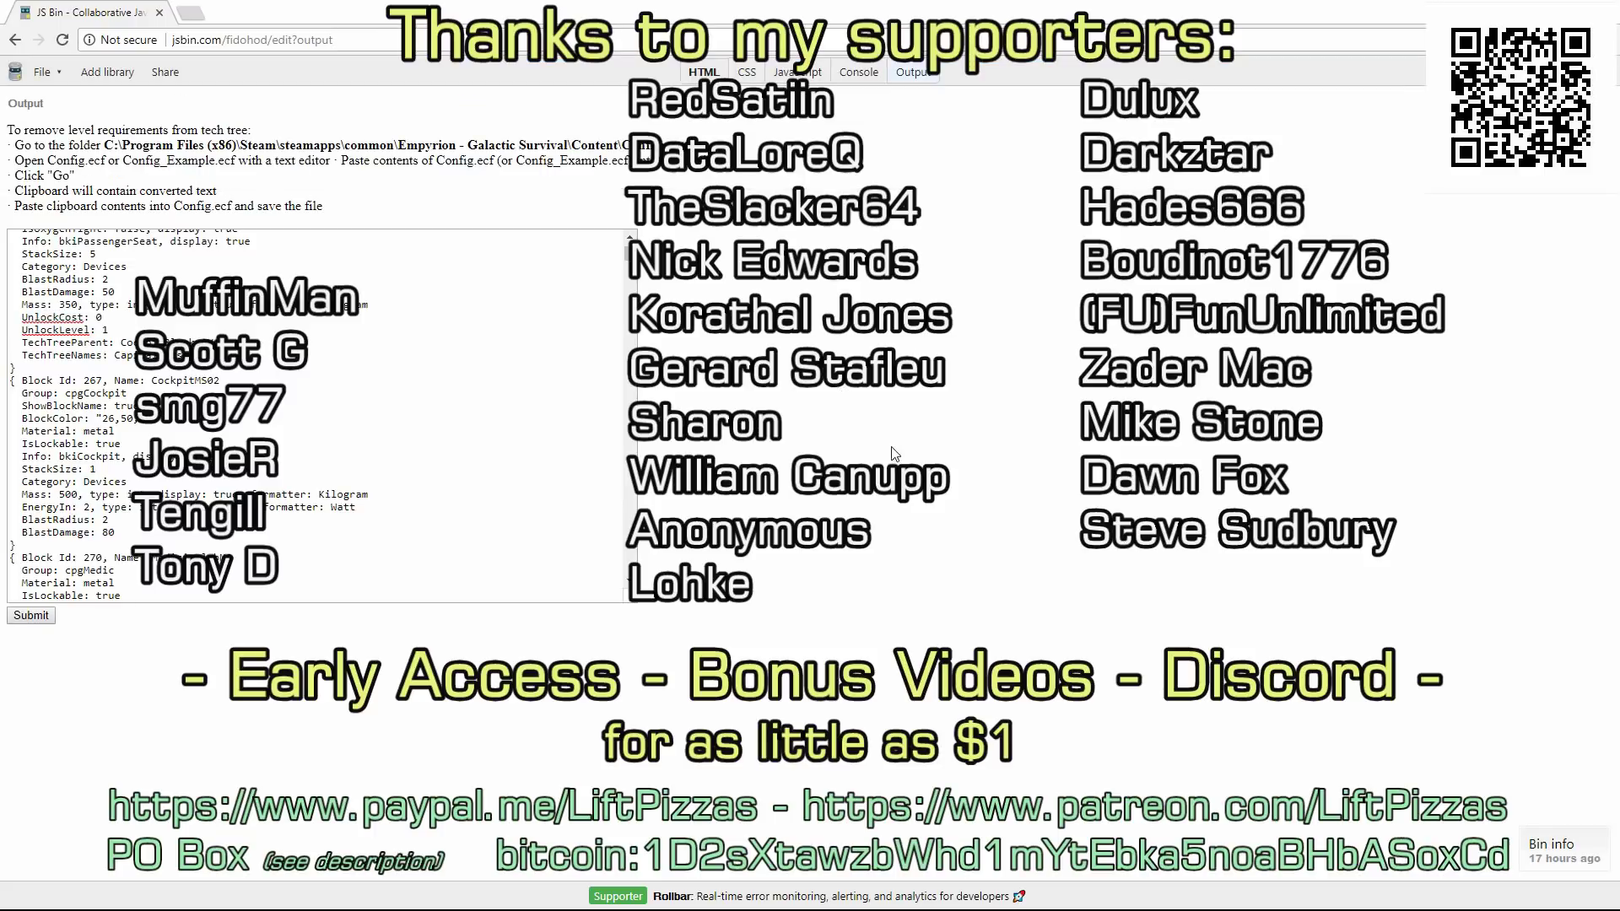